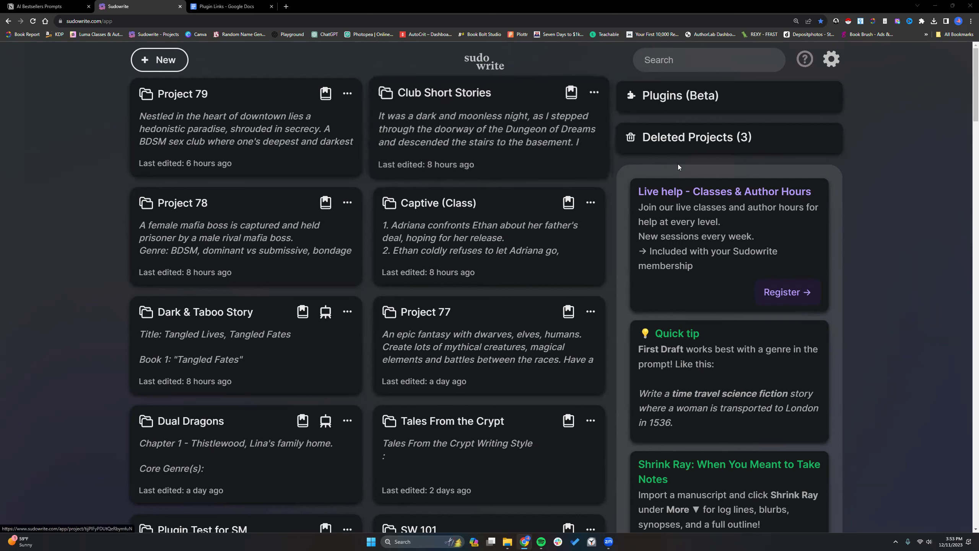
Open a new empty Create Plugin form from Plugins (Beta), ready to enter its name
left_click(676, 96)
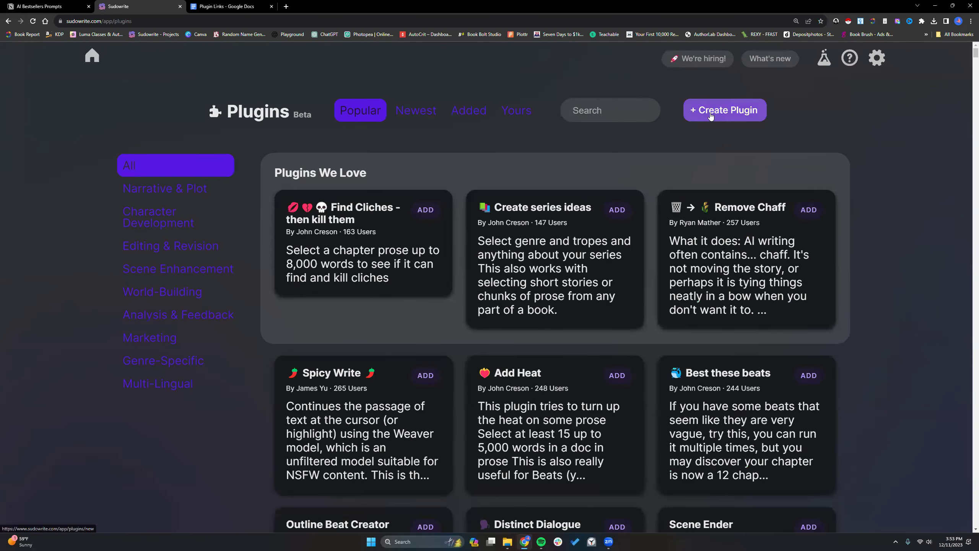
left_click(711, 115)
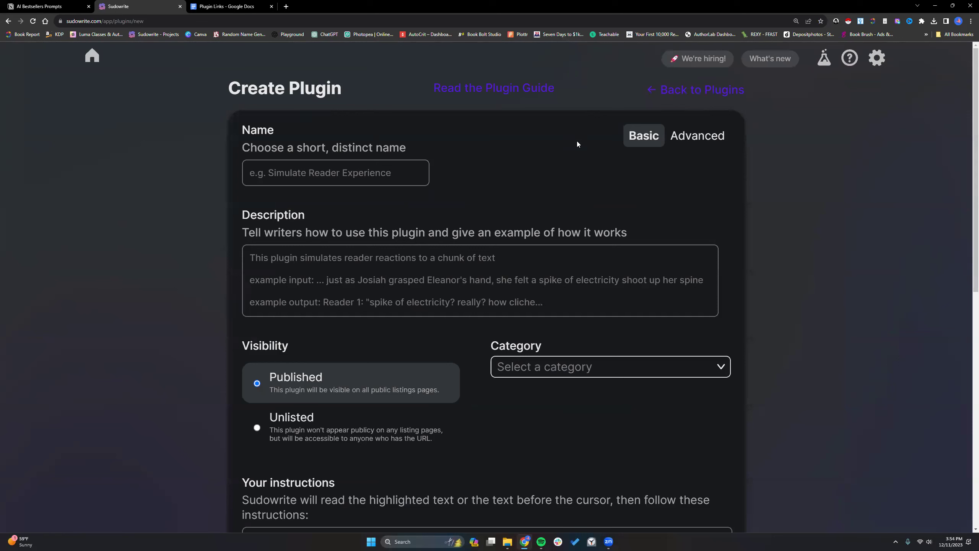
left_click(388, 170)
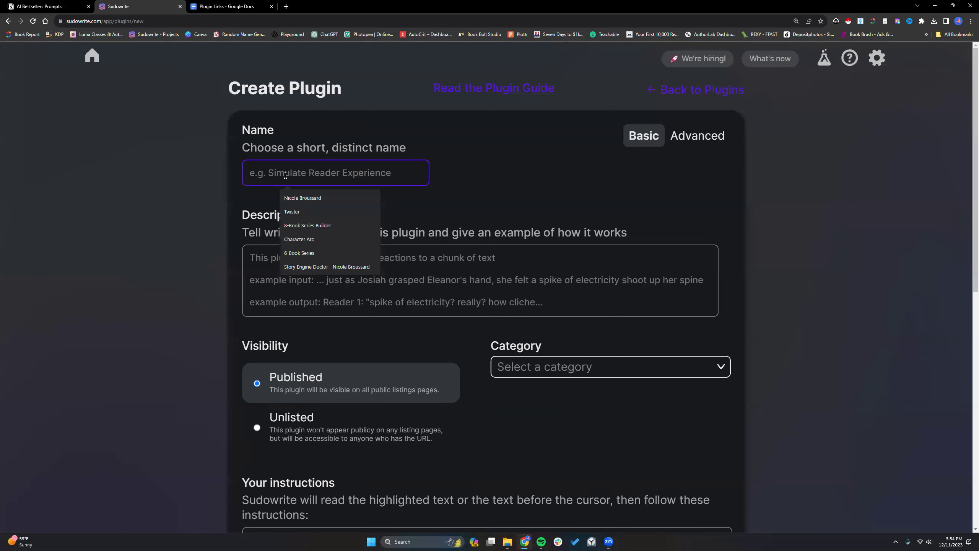
Name the plugin '2 Subplots'
type("Subplot")
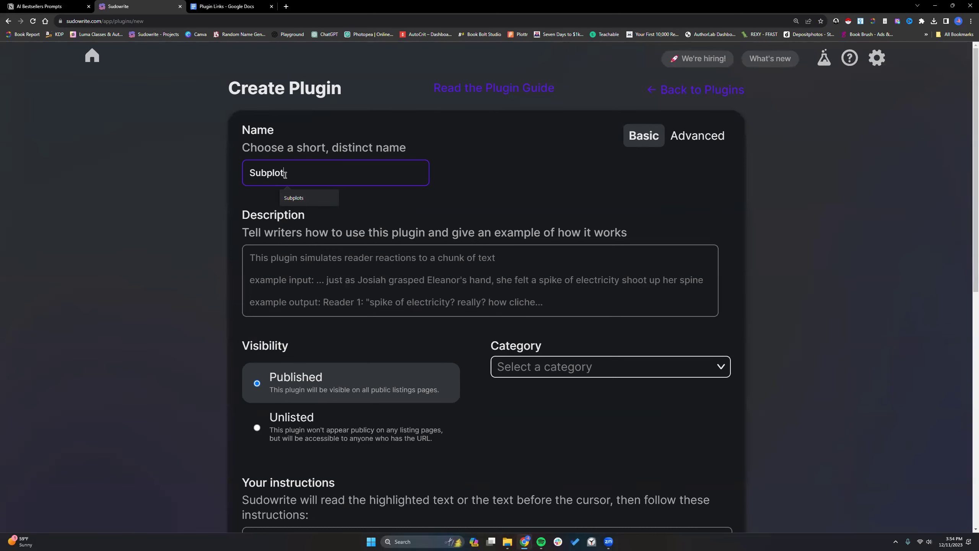
key("Down")
key("Return")
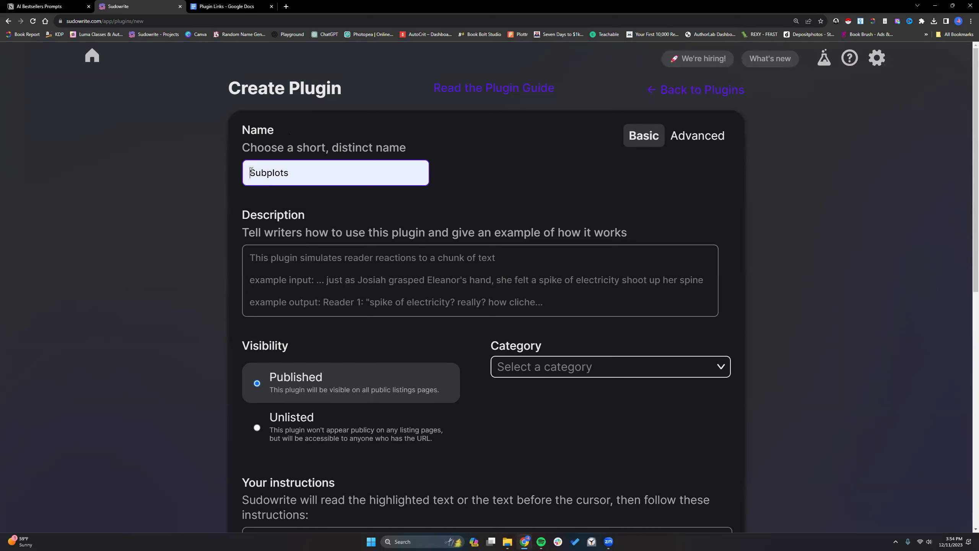
left_click(251, 172)
type("2")
Describe it as creating 2 subplots for your story and rewriting the outline to include them
left_click(303, 270)
type("This plugi")
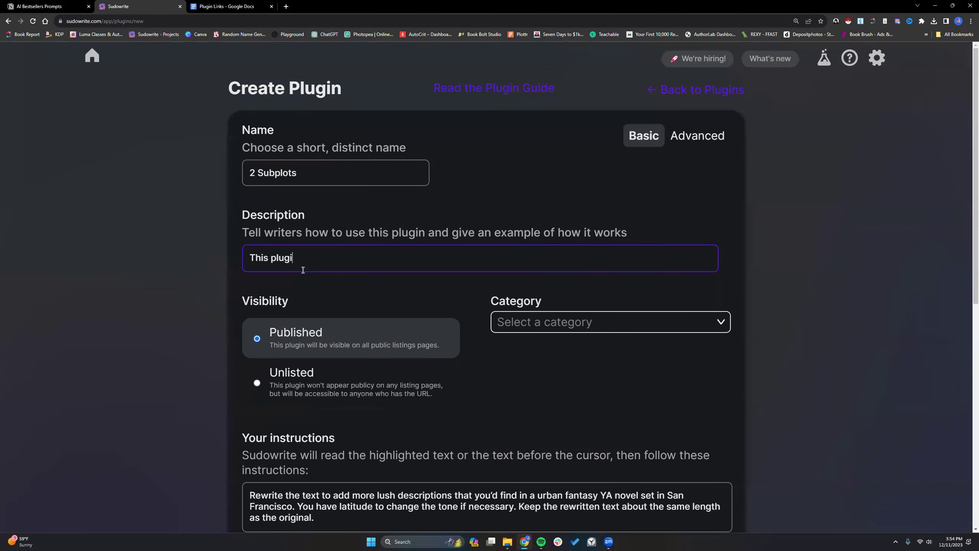
type("n creates 2 subplots for your stor")
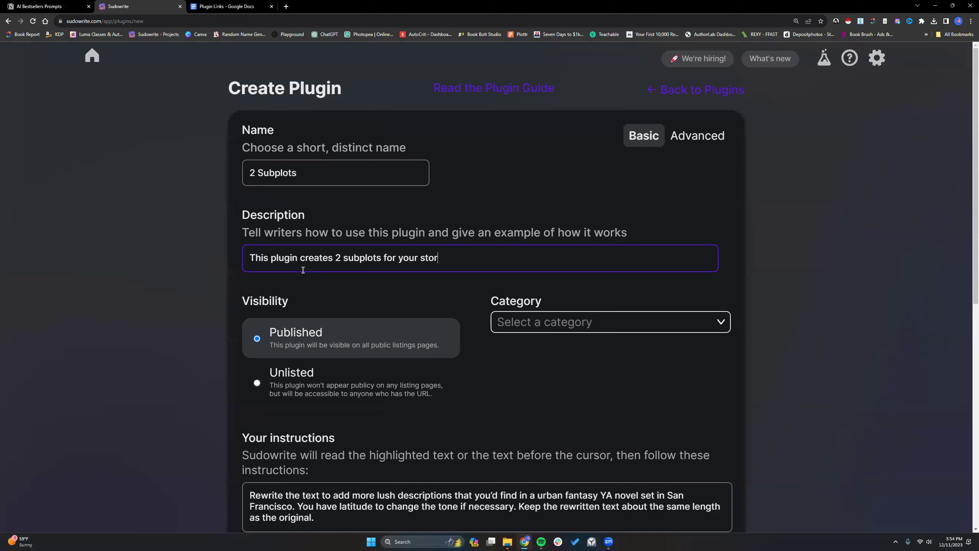
type("y and rewrites the outline to in")
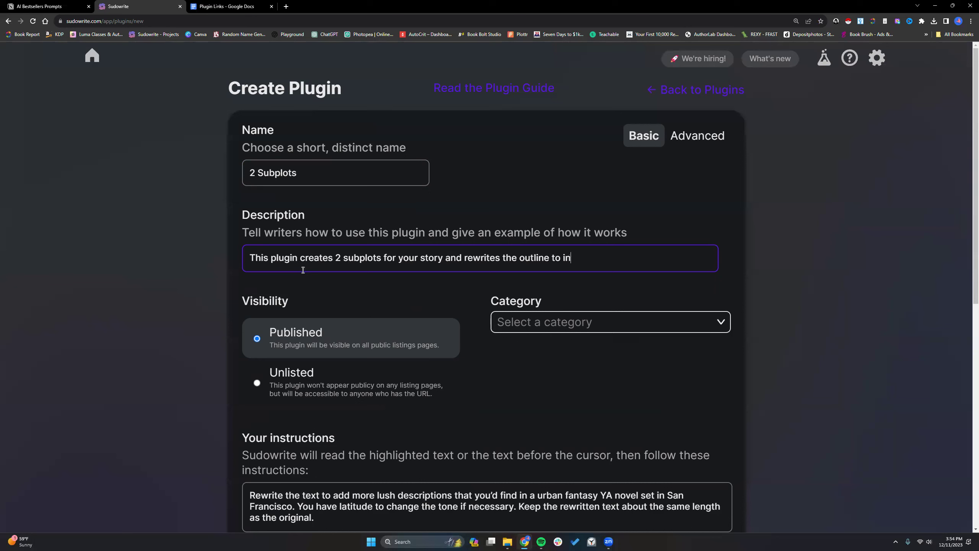
type("clude them.")
left_click_drag(520, 257, 623, 258)
left_click(623, 258)
Set the plugin category to Narrative & Plot
left_click(615, 319)
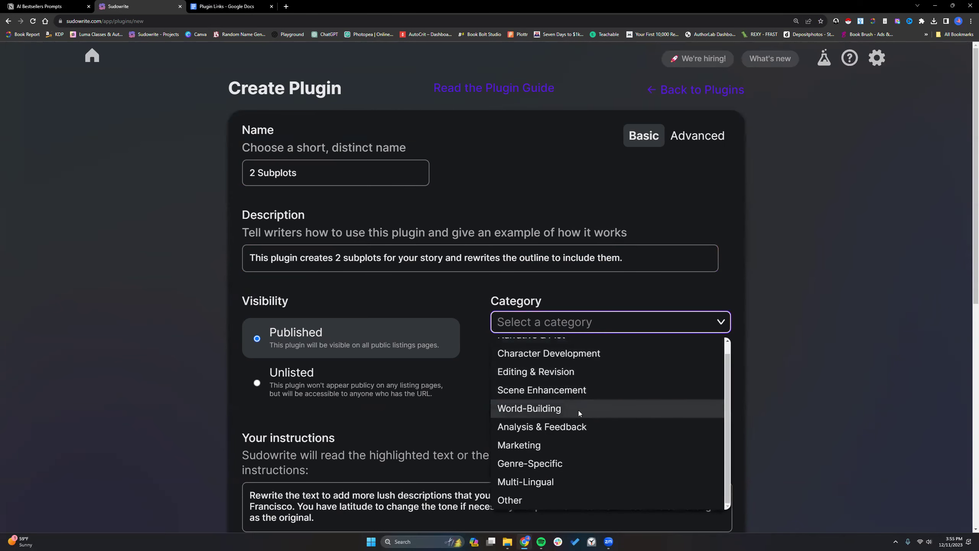
scroll(742, 364, "down", 3)
scroll(663, 343, "up", 1)
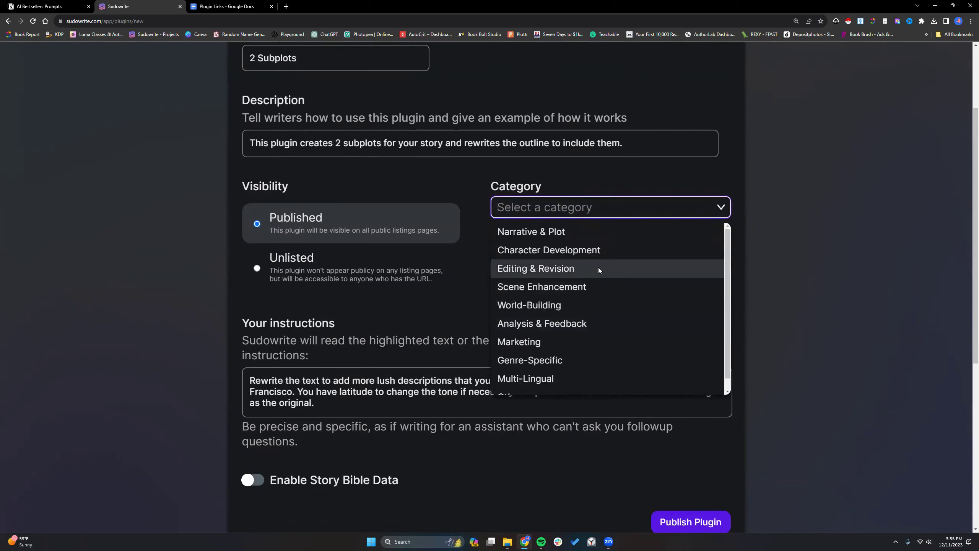
scroll(562, 336, "down", 1)
scroll(562, 336, "up", 1)
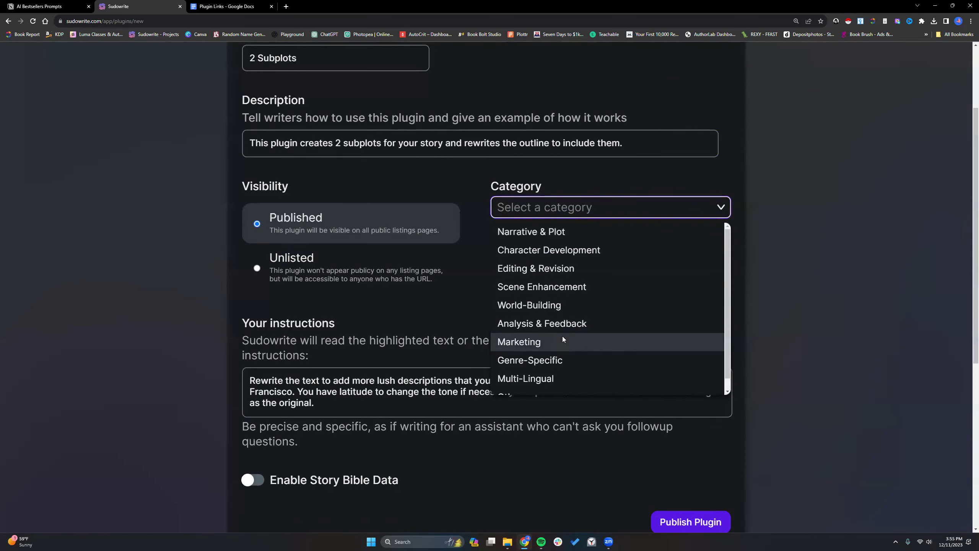
left_click(576, 233)
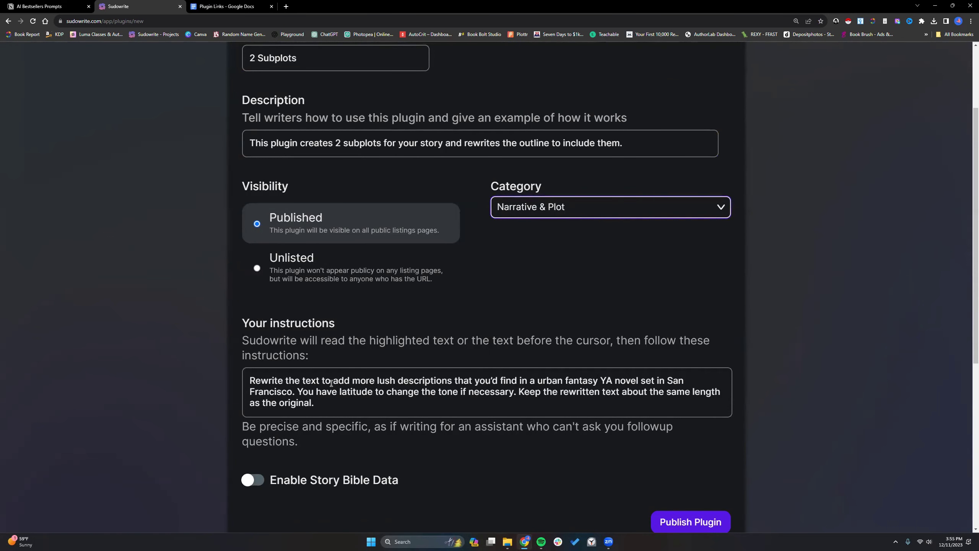
Enable Story Bible data using Genre, Characters and Outline as context
scroll(257, 376, "down", 3)
left_click(253, 364)
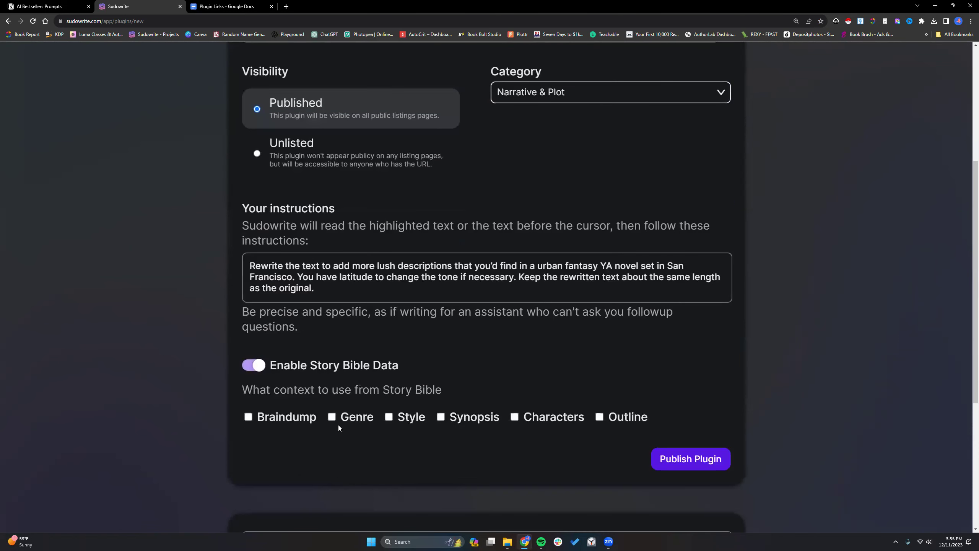
left_click(332, 416)
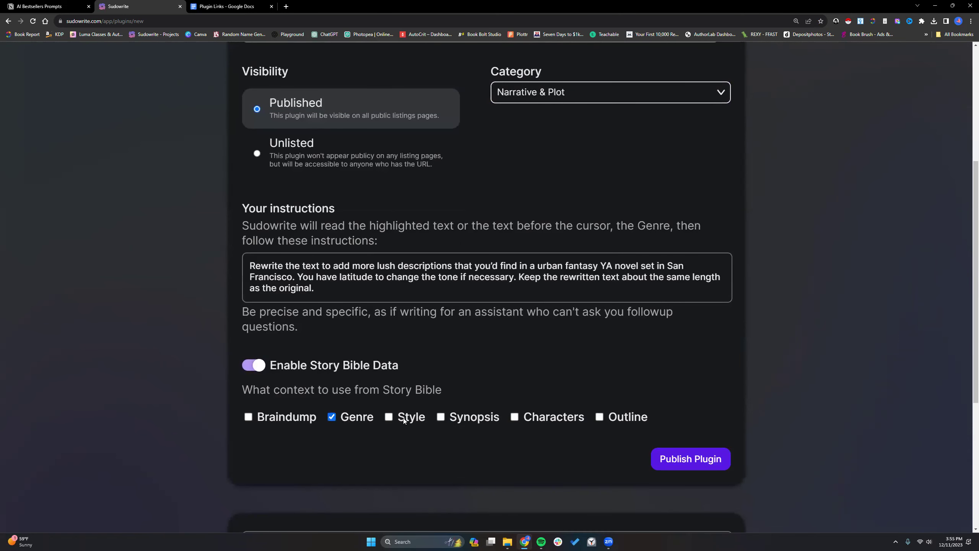
left_click(515, 416)
left_click(599, 417)
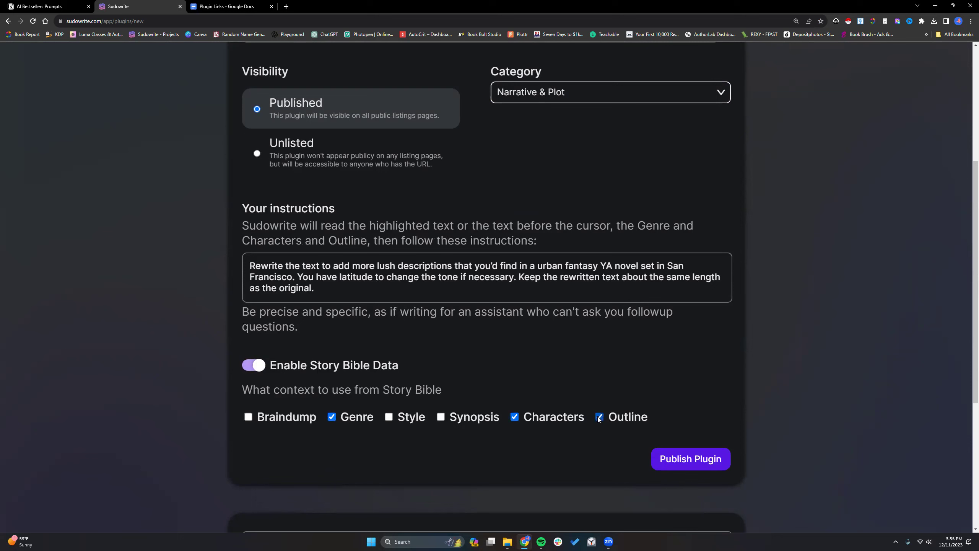
scroll(275, 427, "down", 2)
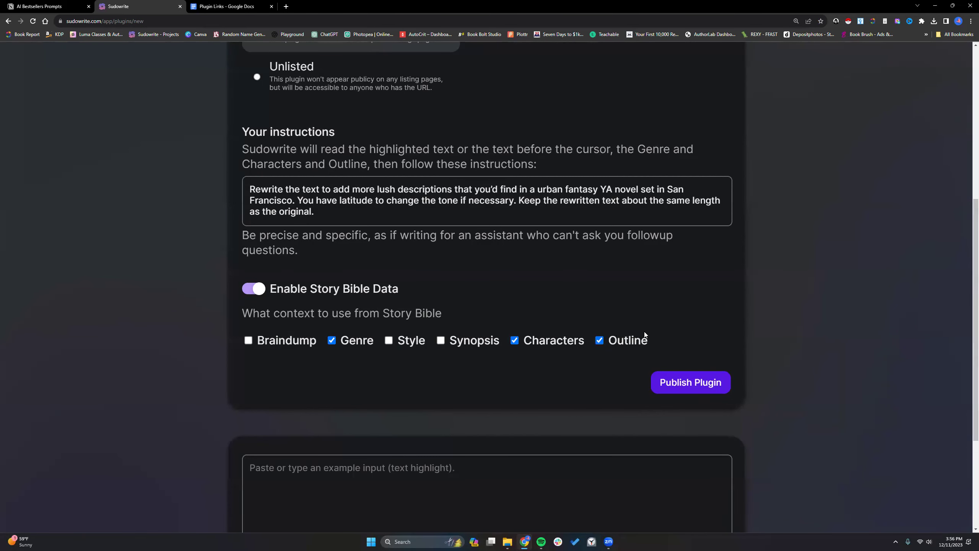
Replace the instructions: brainstorm two subplot ideas from the outline, then rewrite it to include them
scroll(630, 324, "up", 2)
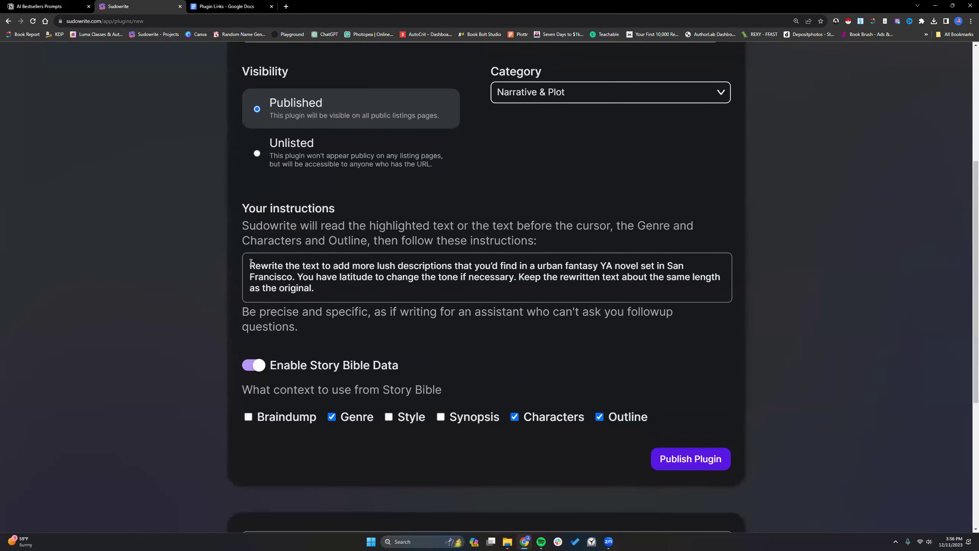
left_click(289, 282)
key("ctrl+a")
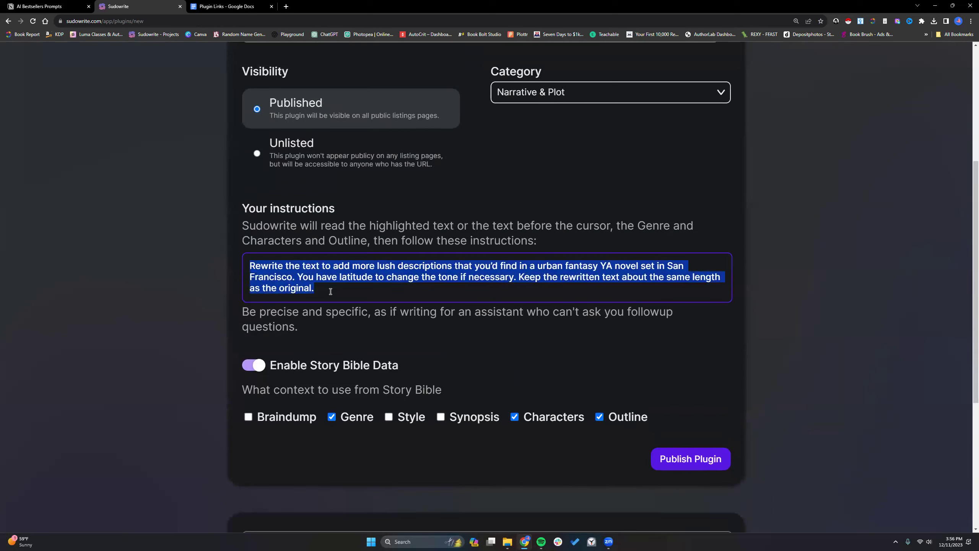
type("Read the current ou")
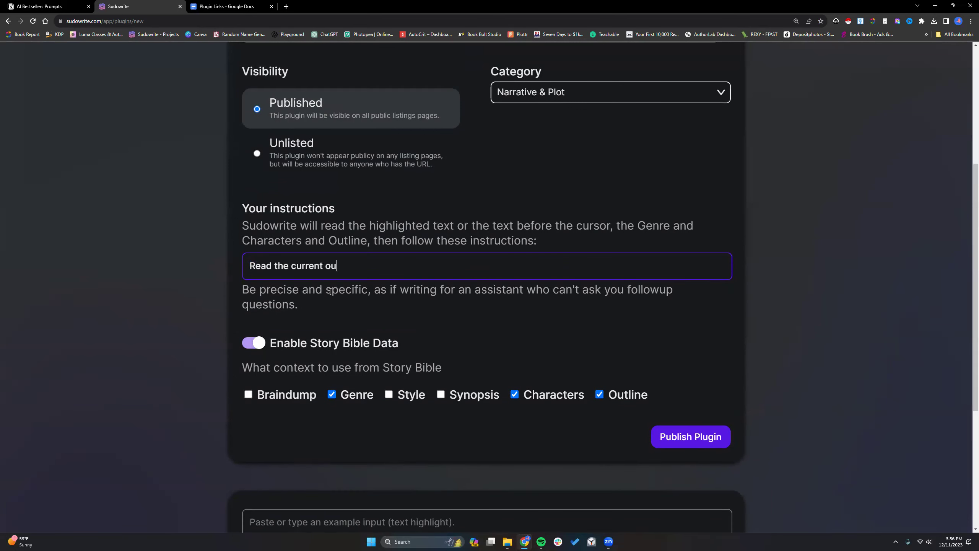
type("tline for this story and brainstorm")
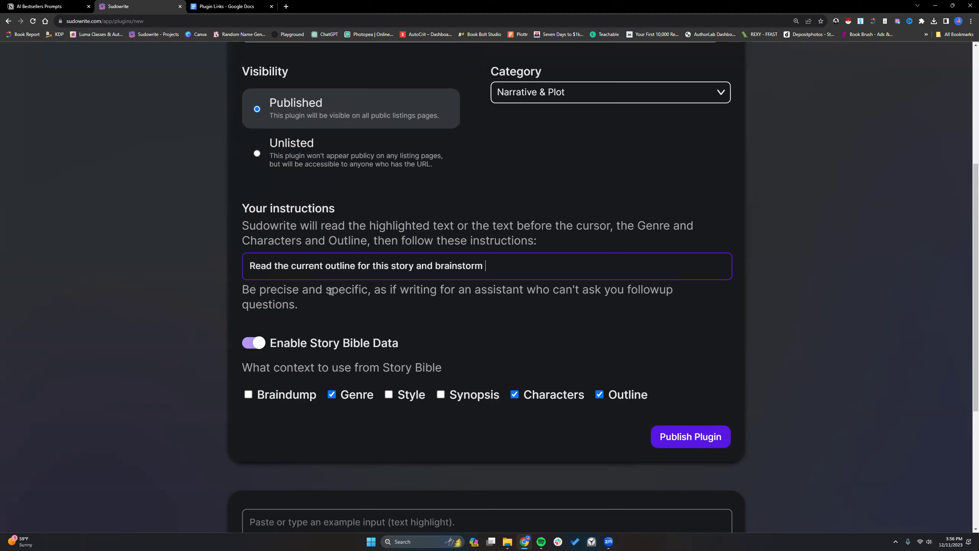
type(" two ideas for subplots.")
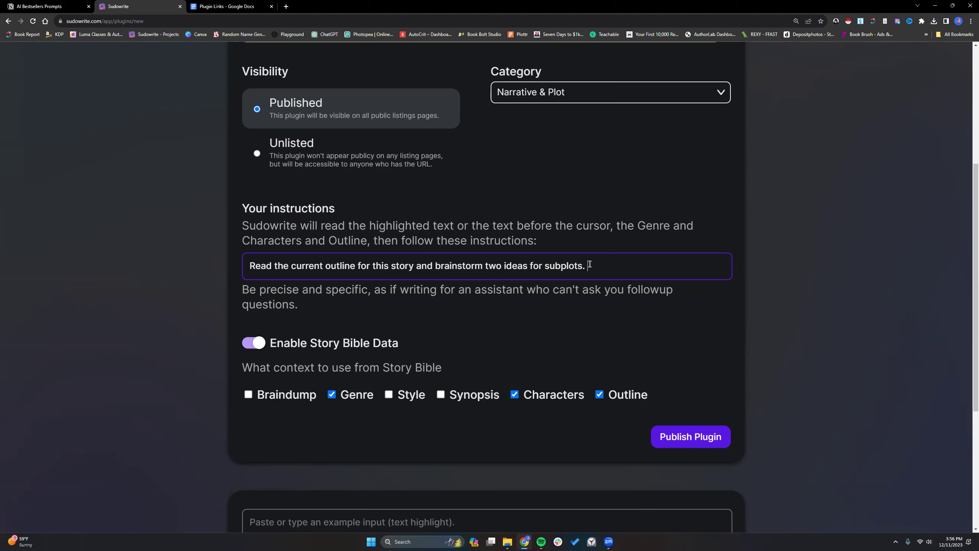
type("Using th")
type("e f")
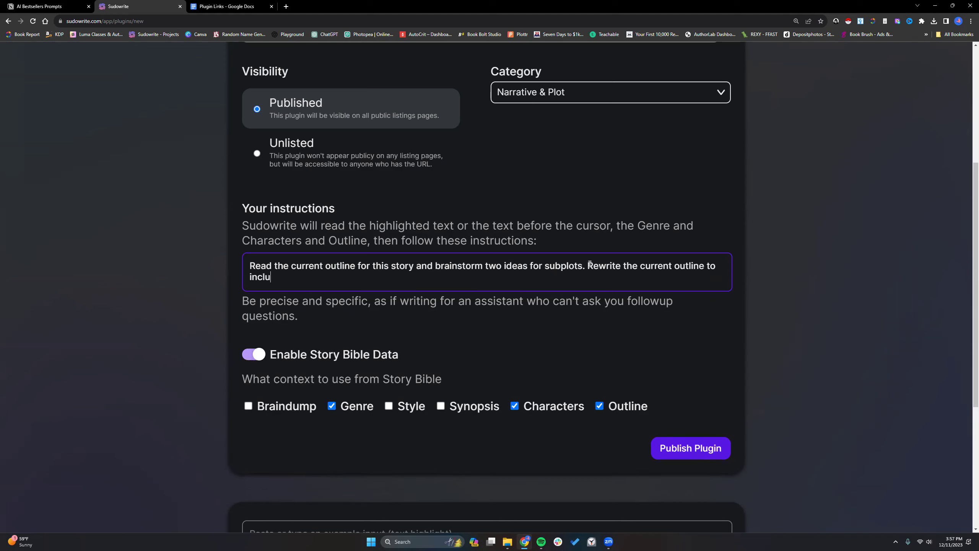
type("de the two new subplots.")
scroll(589, 265, "down", 5)
left_click(253, 411)
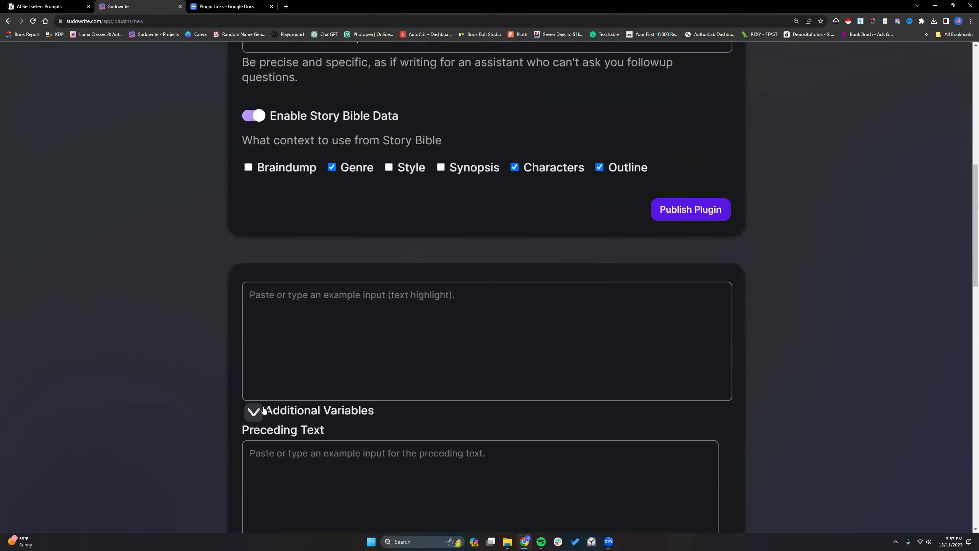
scroll(308, 386, "down", 3)
scroll(319, 383, "down", 12)
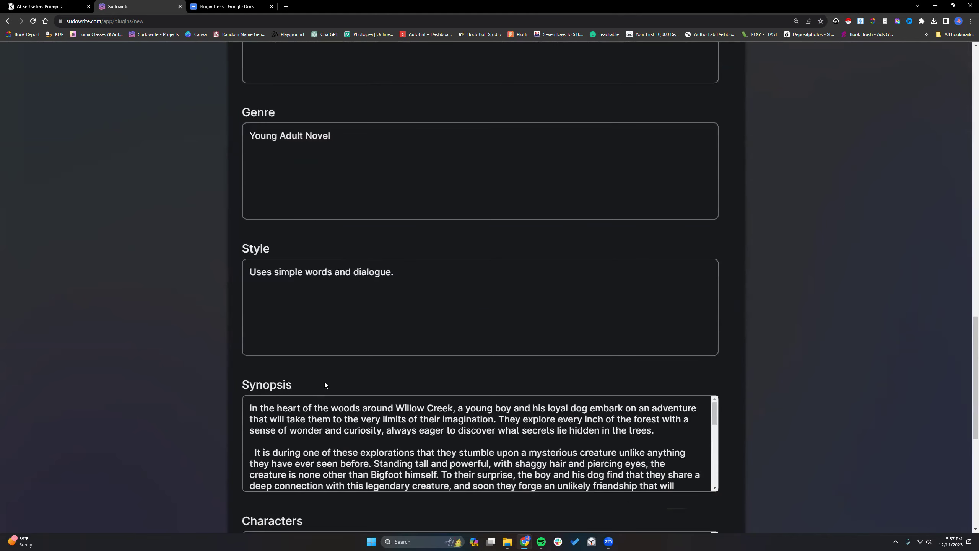
scroll(327, 376, "down", 3)
scroll(492, 385, "down", 5)
left_click(703, 448)
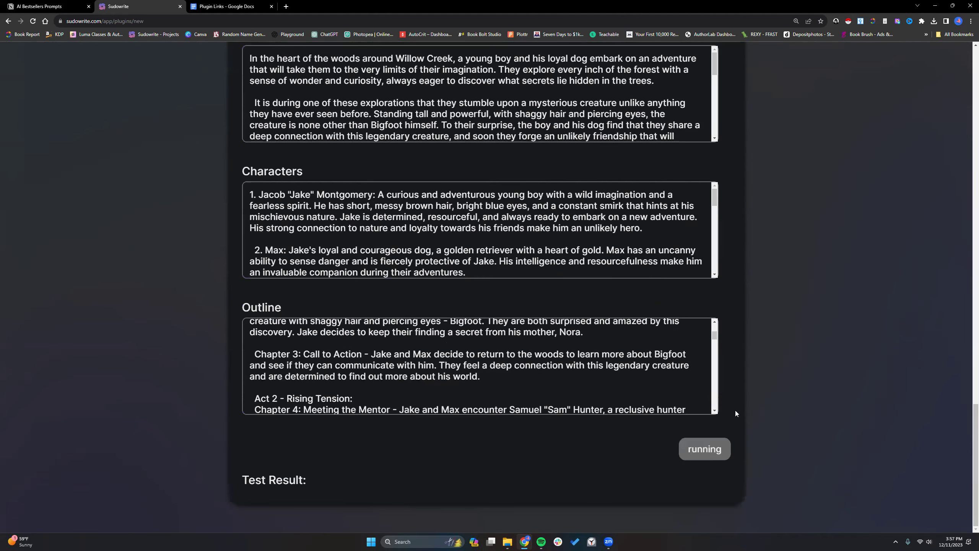
scroll(492, 416, "down", 10)
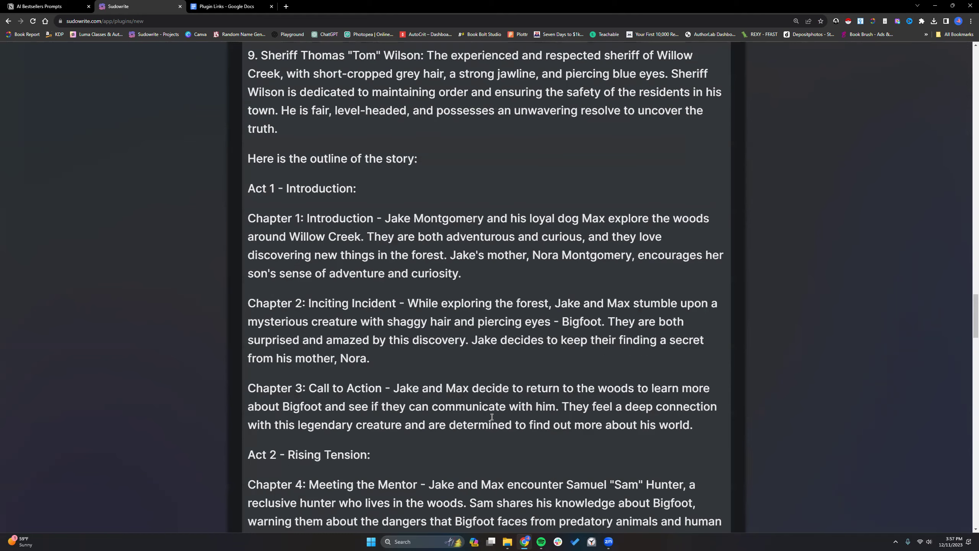
scroll(490, 415, "down", 15)
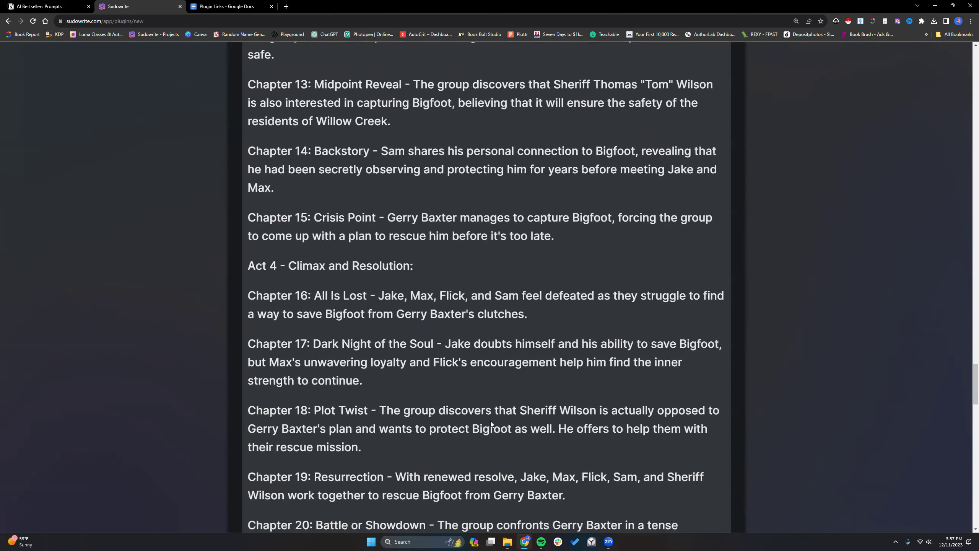
scroll(365, 300, "down", 2)
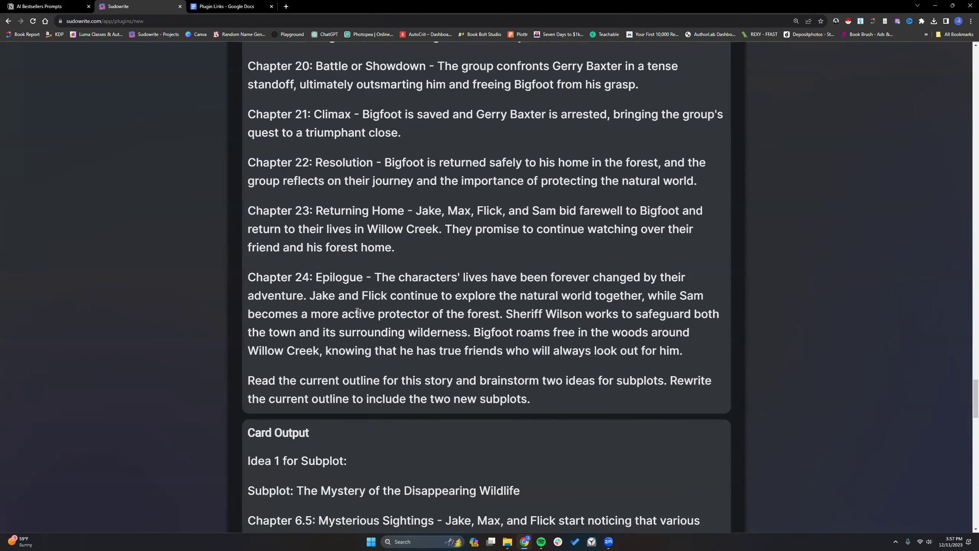
scroll(350, 327, "down", 3)
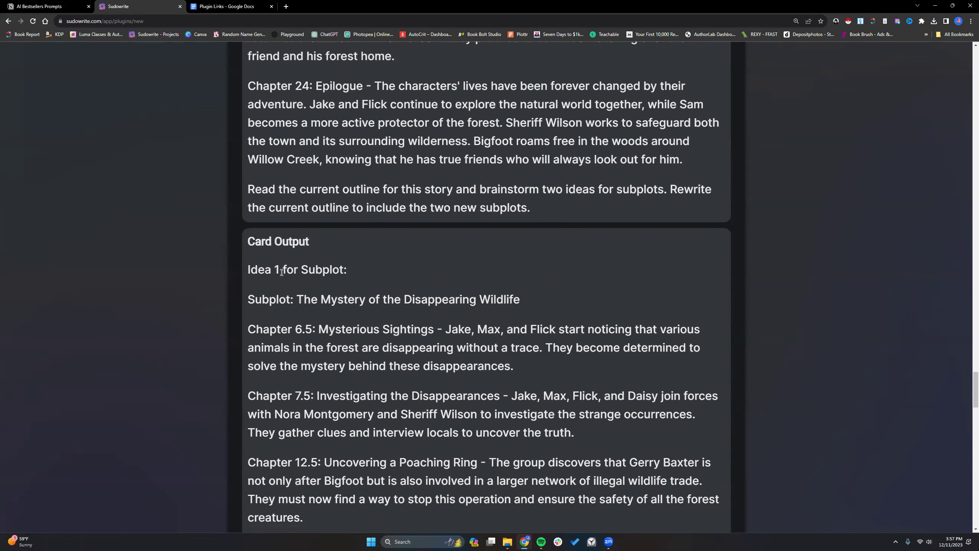
scroll(282, 272, "down", 3)
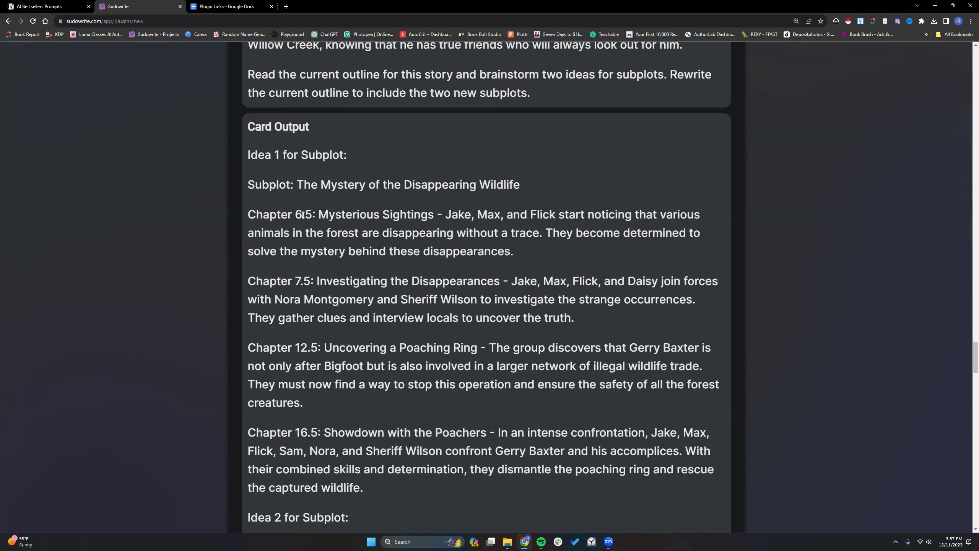
scroll(399, 243, "down", 5)
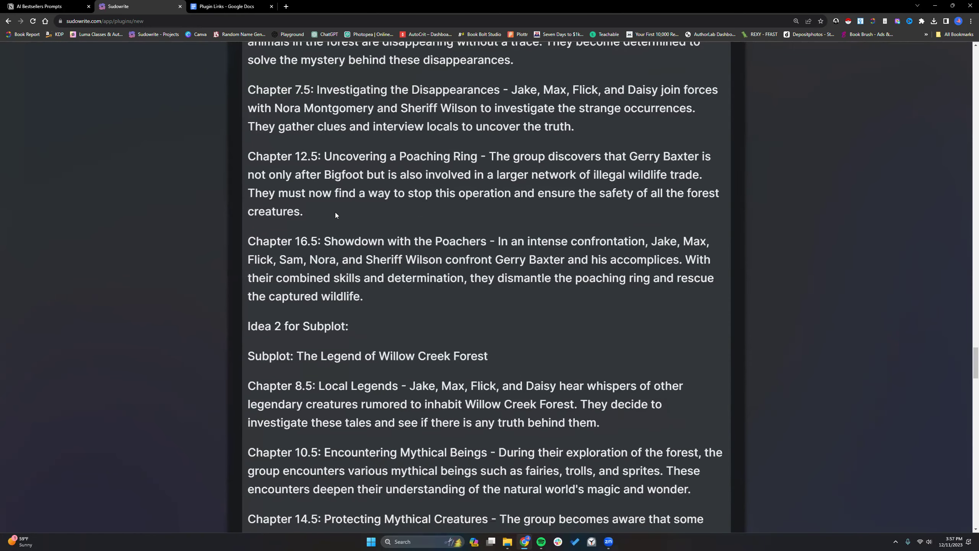
scroll(336, 213, "down", 1)
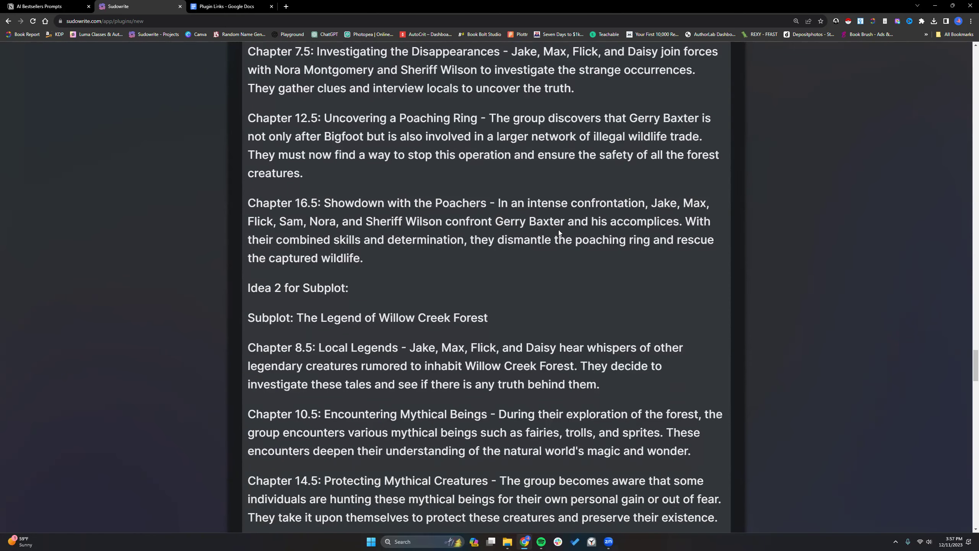
scroll(381, 173, "down", 5)
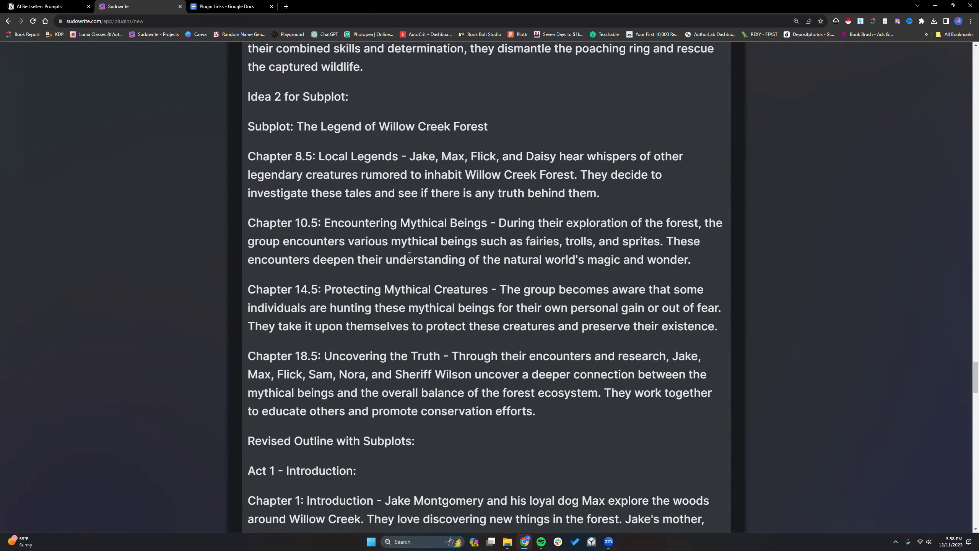
scroll(410, 256, "down", 2)
scroll(409, 255, "down", 2)
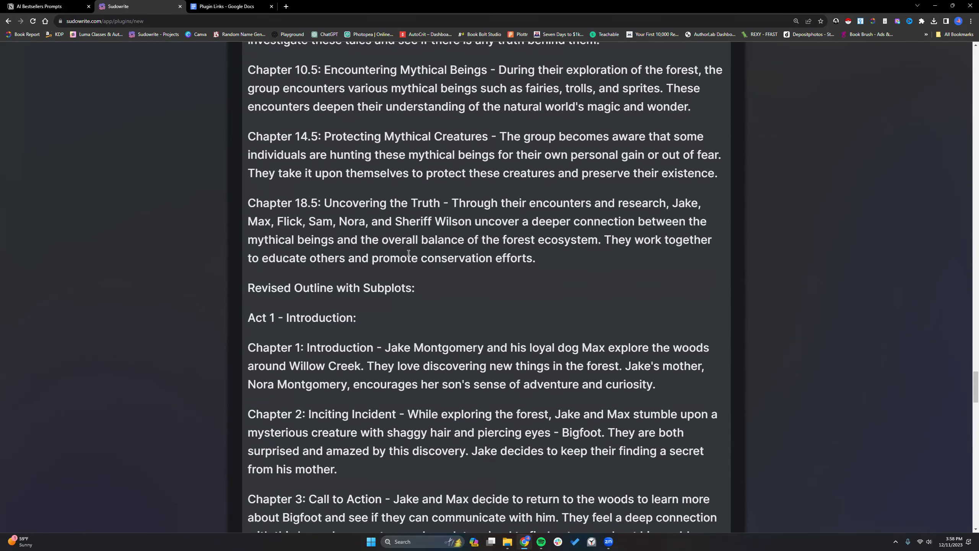
scroll(408, 253, "up", 3)
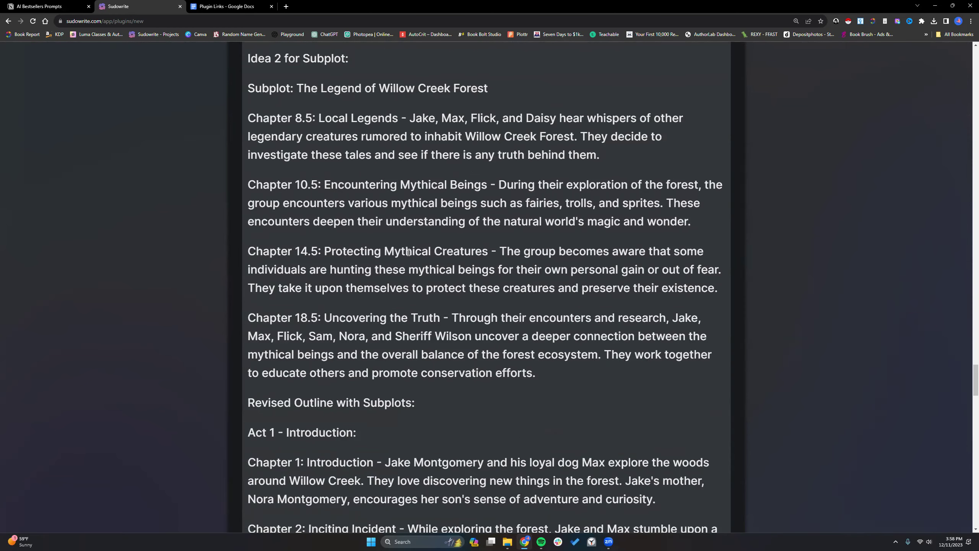
scroll(408, 253, "up", 2)
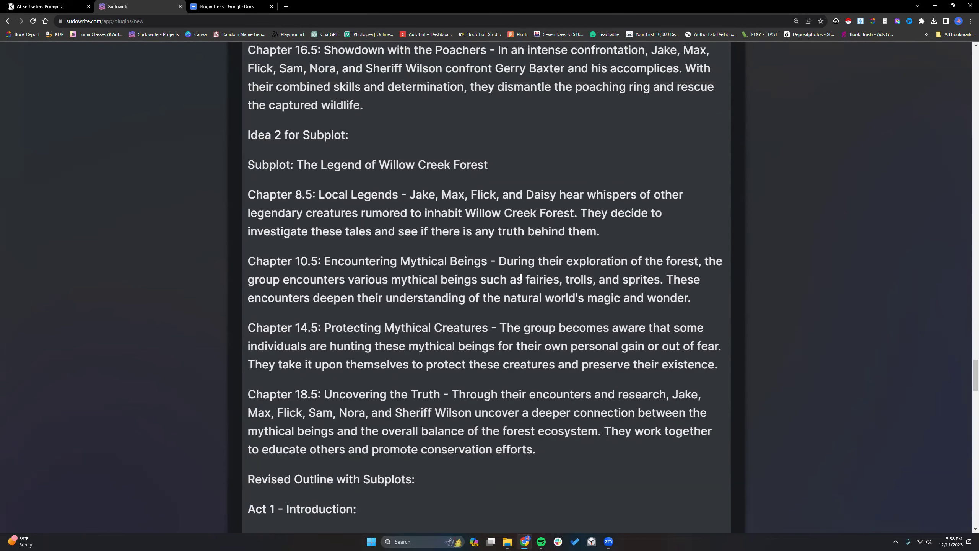
scroll(532, 275, "down", 3)
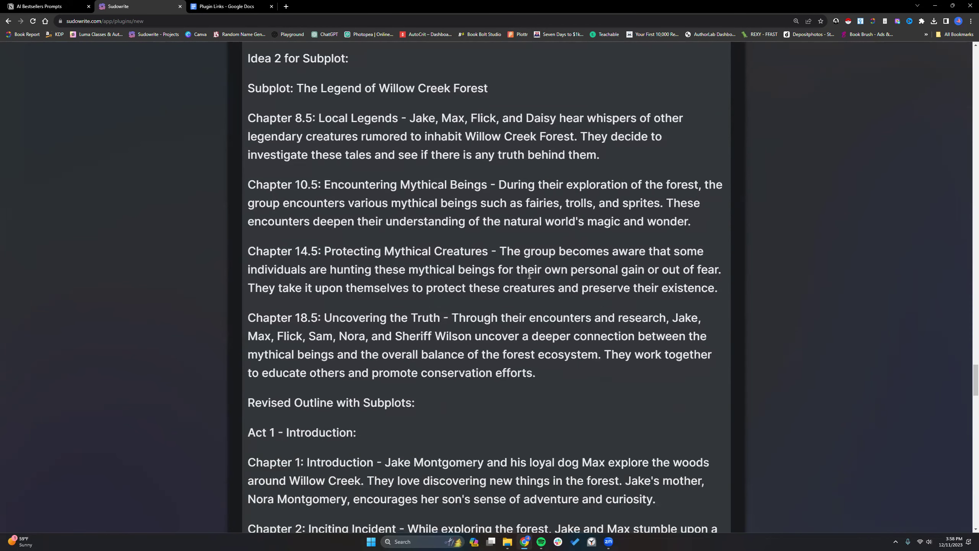
scroll(529, 275, "down", 1)
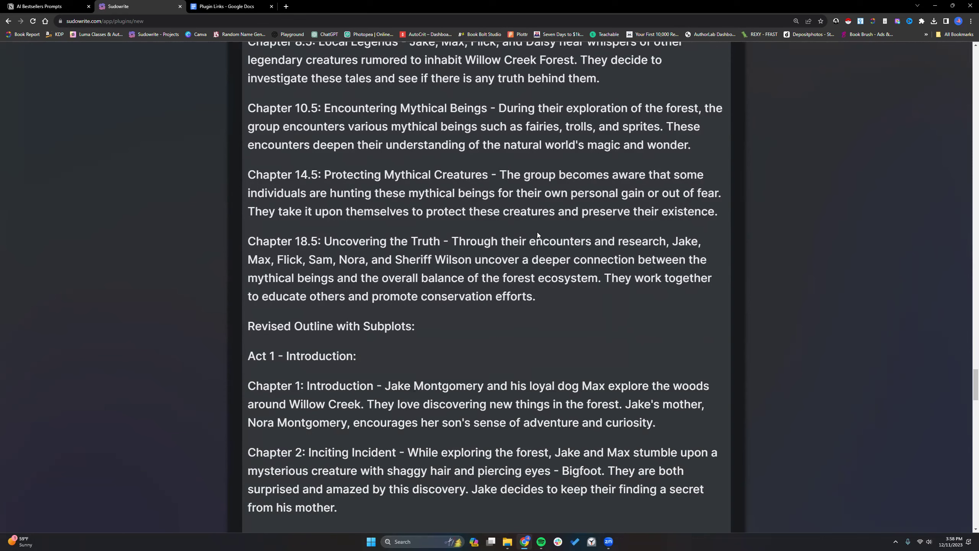
scroll(536, 269, "down", 10)
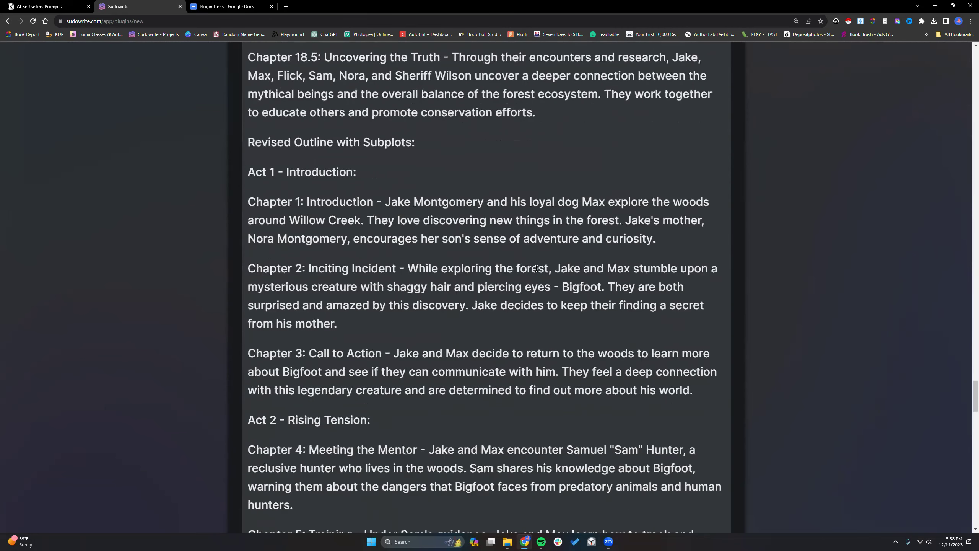
scroll(536, 268, "down", 3)
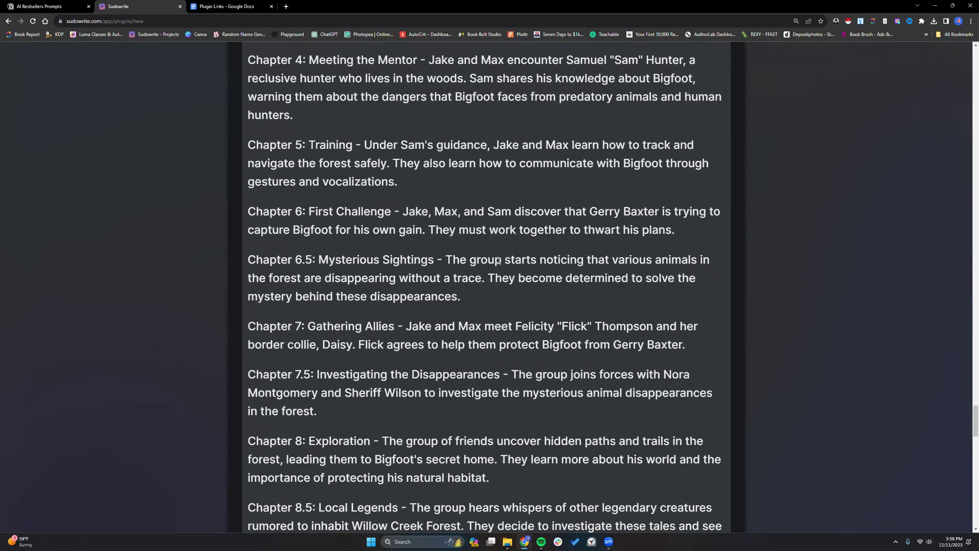
scroll(374, 267, "down", 2)
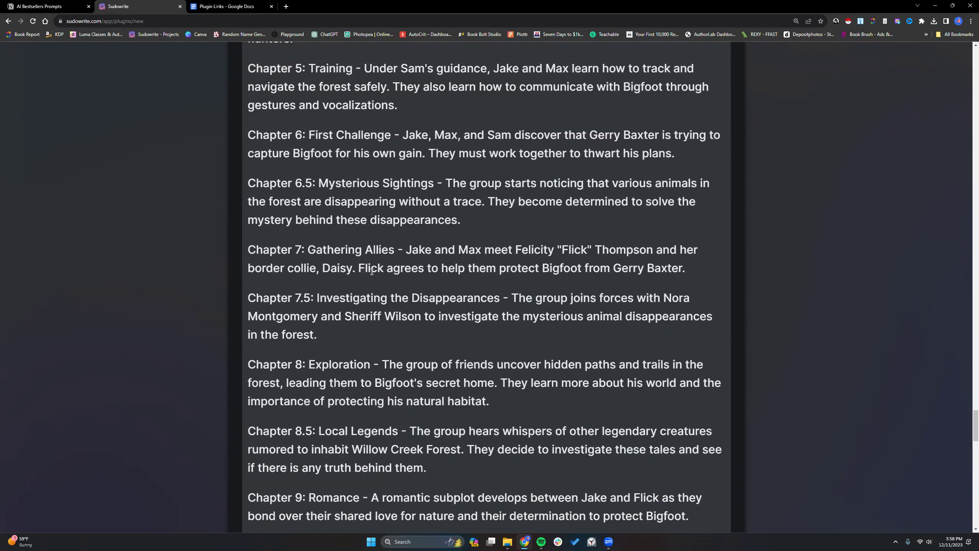
scroll(371, 271, "down", 4)
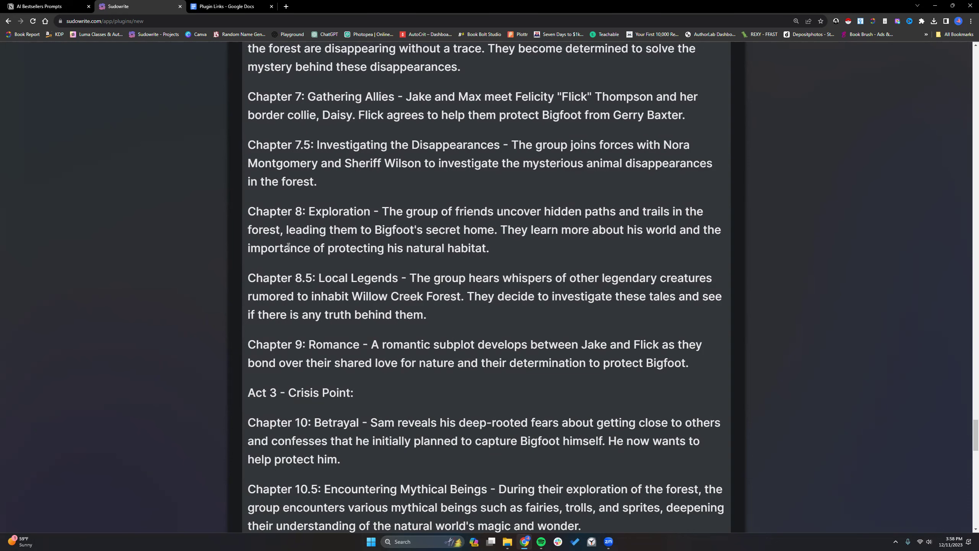
scroll(270, 204, "down", 3)
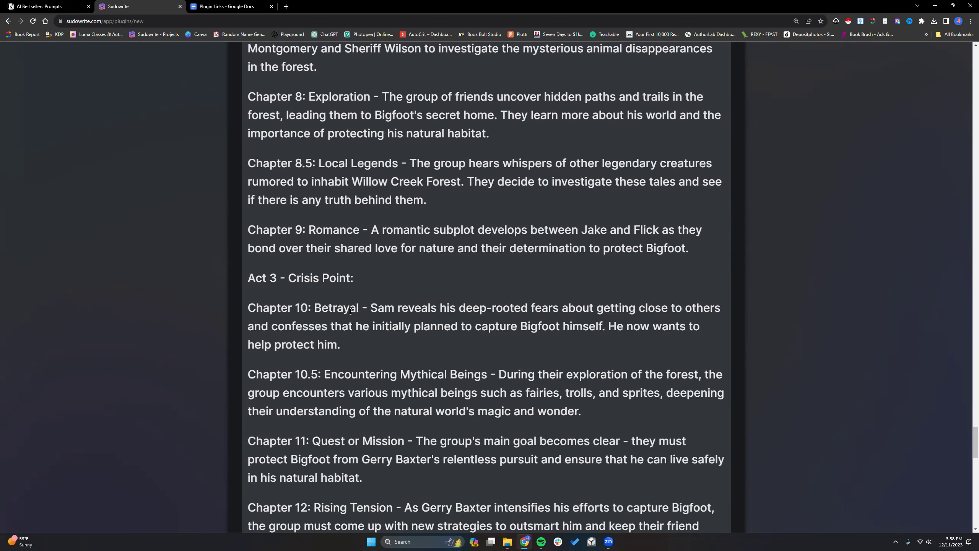
scroll(349, 312, "down", 2)
scroll(350, 312, "down", 5)
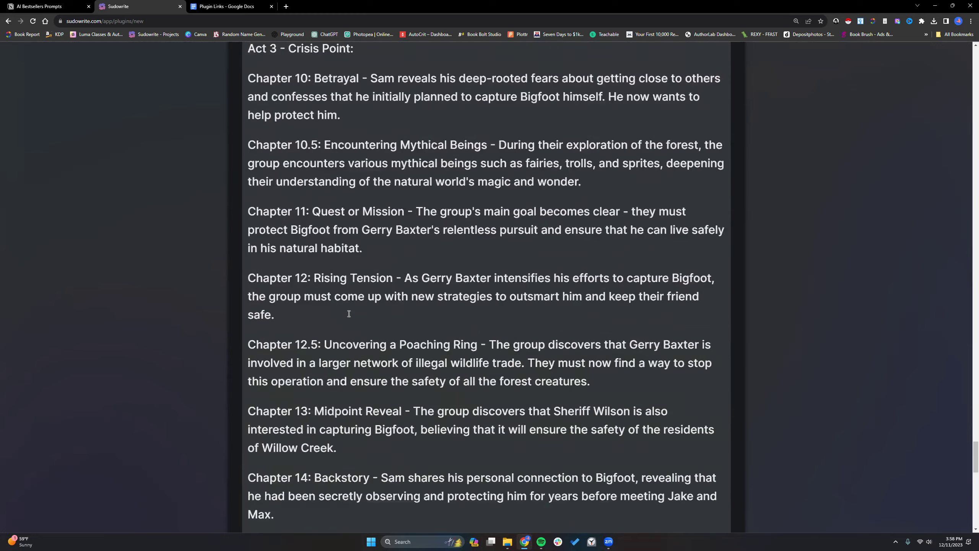
scroll(448, 255, "up", 14)
scroll(448, 255, "up", 5)
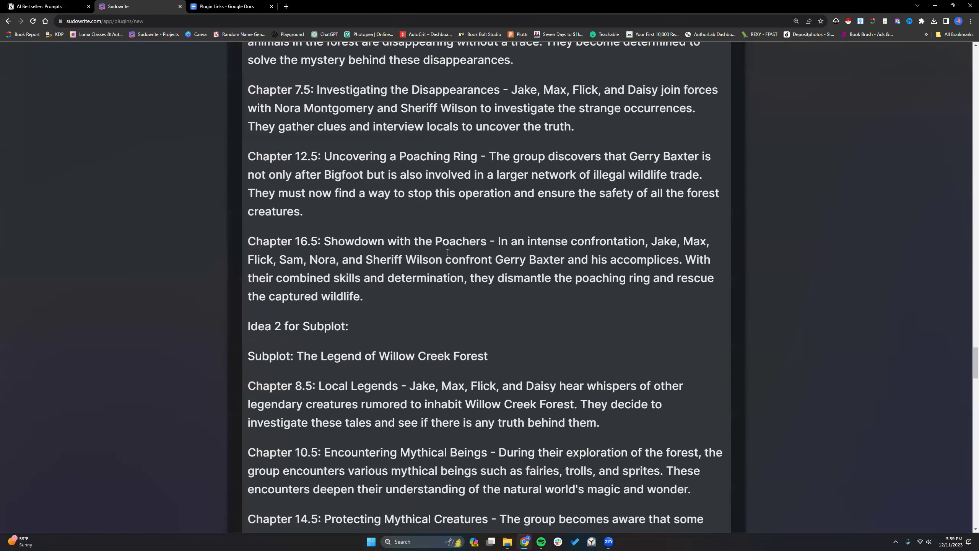
scroll(447, 255, "up", 5)
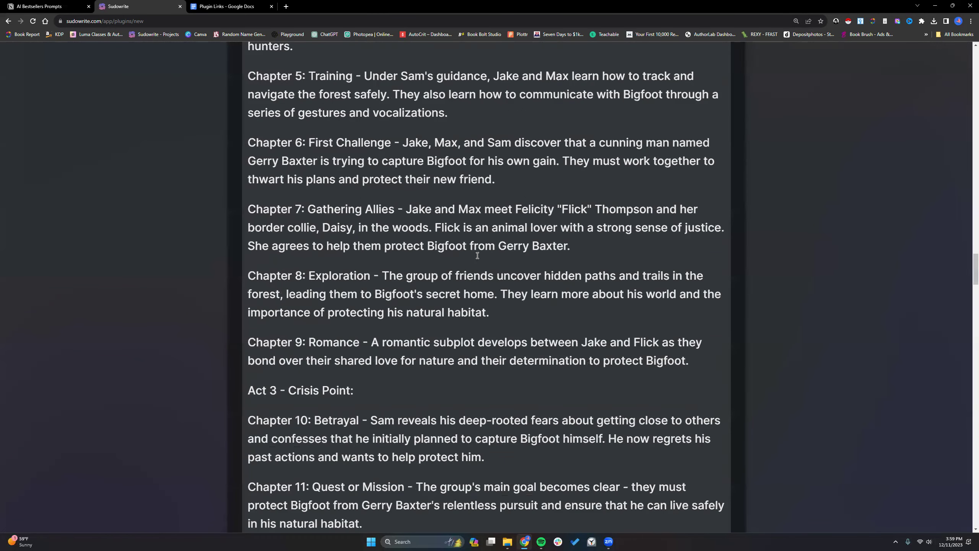
scroll(478, 259, "up", 5)
scroll(479, 259, "up", 5)
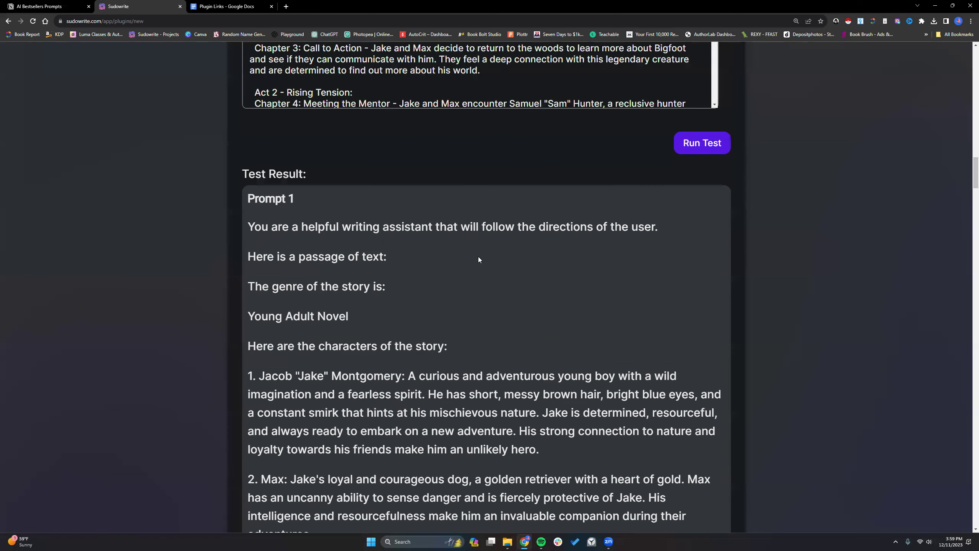
scroll(479, 259, "up", 5)
scroll(478, 258, "up", 15)
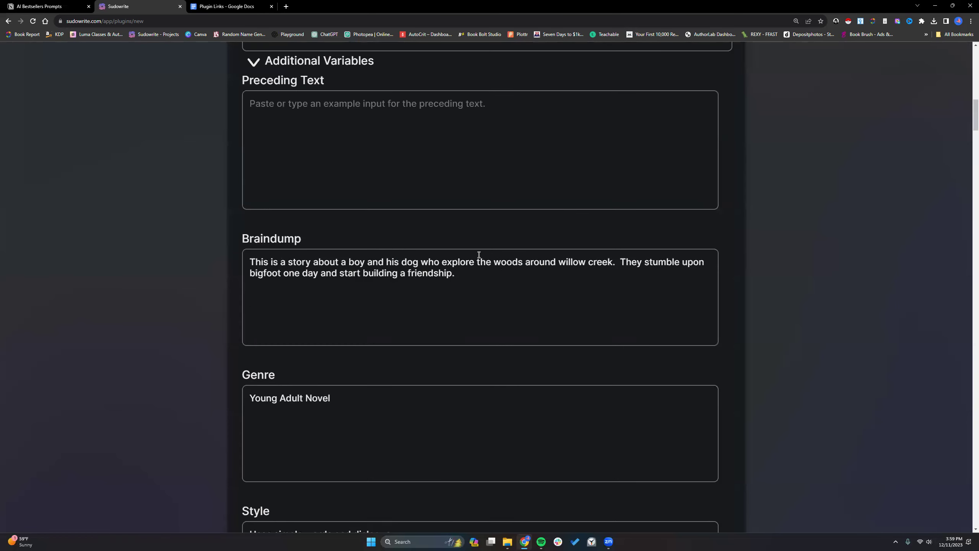
scroll(478, 261, "up", 1)
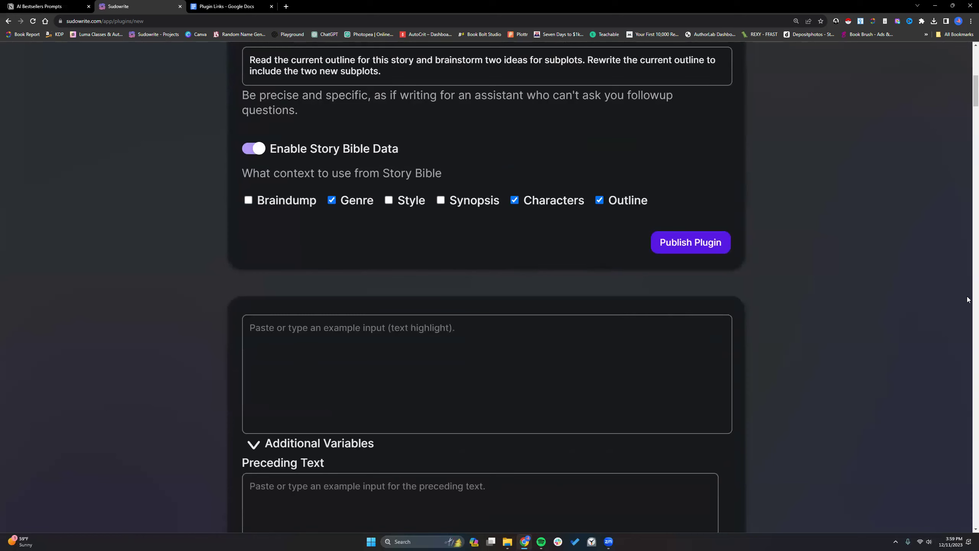
scroll(966, 380, "up", 6)
Reword the description to create a subplot and end with 'include the subplot.'
left_click(382, 256)
key("BackSpace")
key("BackSpace")
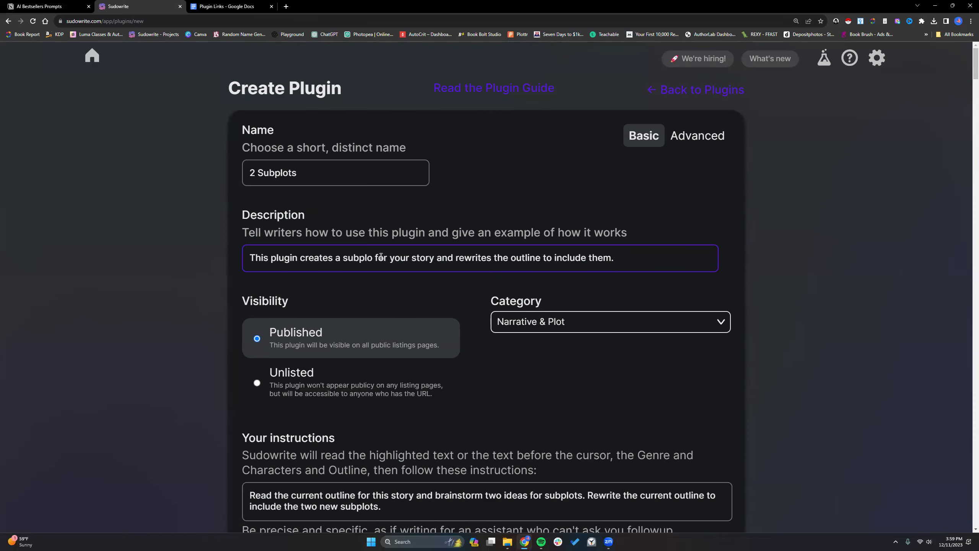
type("t")
key("End")
key("BackSpace")
key("BackSpace")
type("subplot.")
scroll(273, 358, "down", 2)
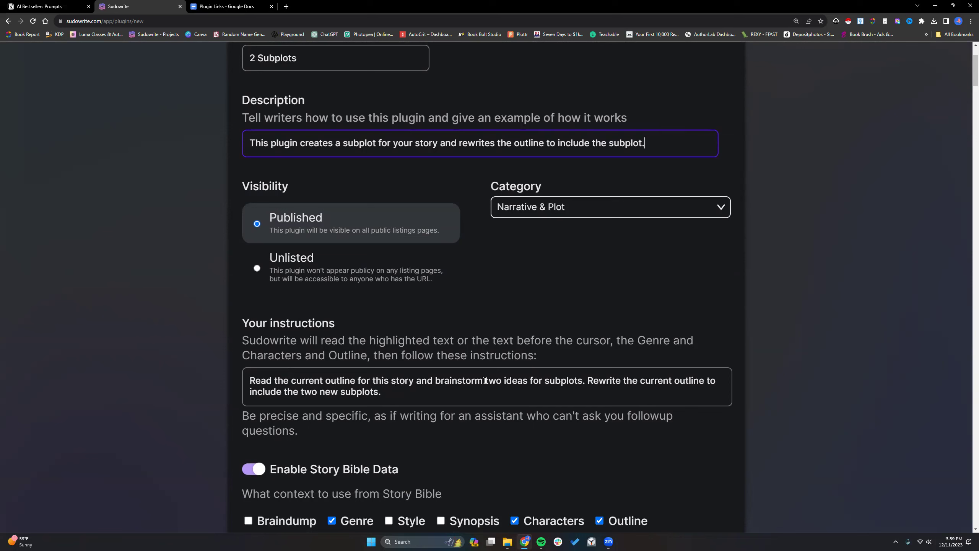
Reword the instructions to brainstorm 'an idea for a subplot', removing 'two'
left_click_drag(485, 380, 527, 381)
type("an idea")
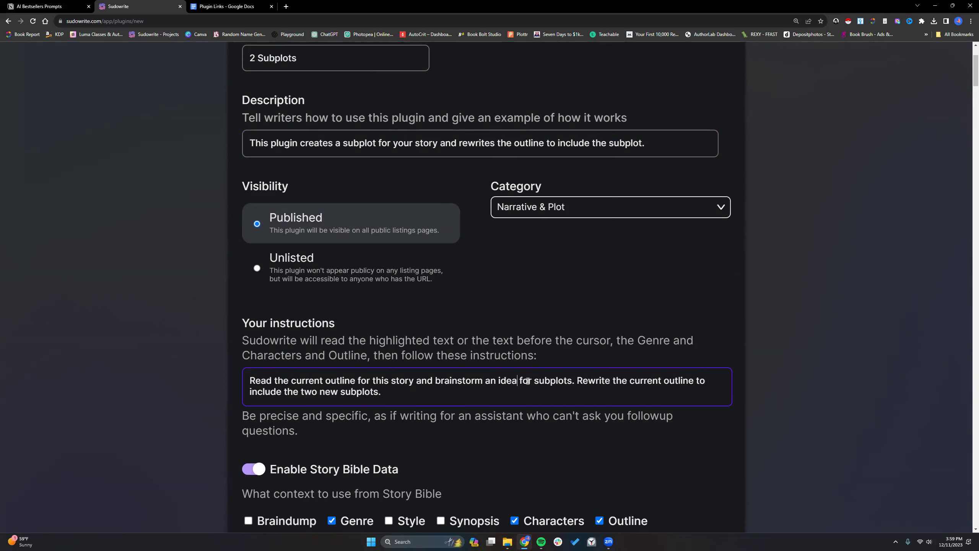
left_click(530, 381)
type("a")
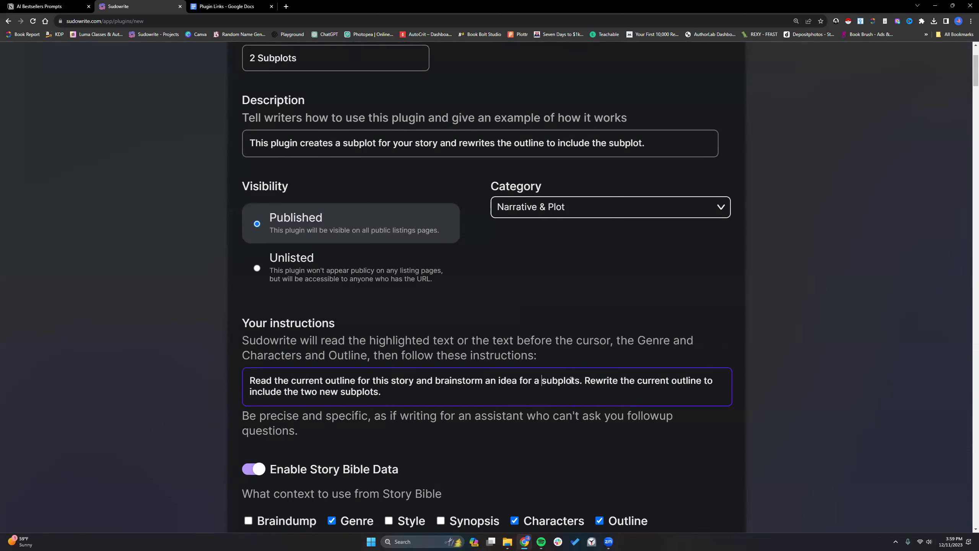
left_click(577, 380)
key("BackSpace")
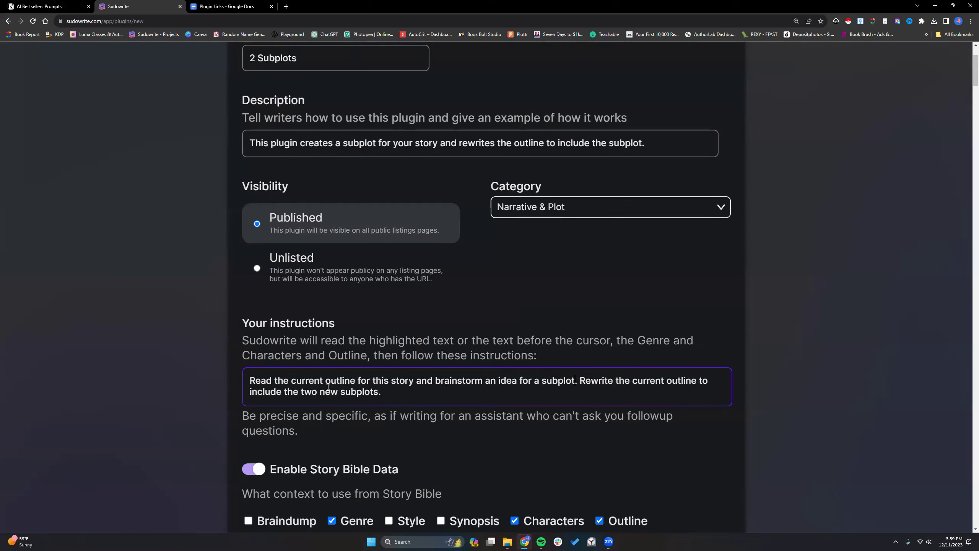
left_click(319, 392)
key("BackSpace")
key("BackSpace")
key("BackSpace")
key("BackSpace")
Change the highlighted-text maximum words value from 2000 to 3000
scroll(448, 288, "down", 10)
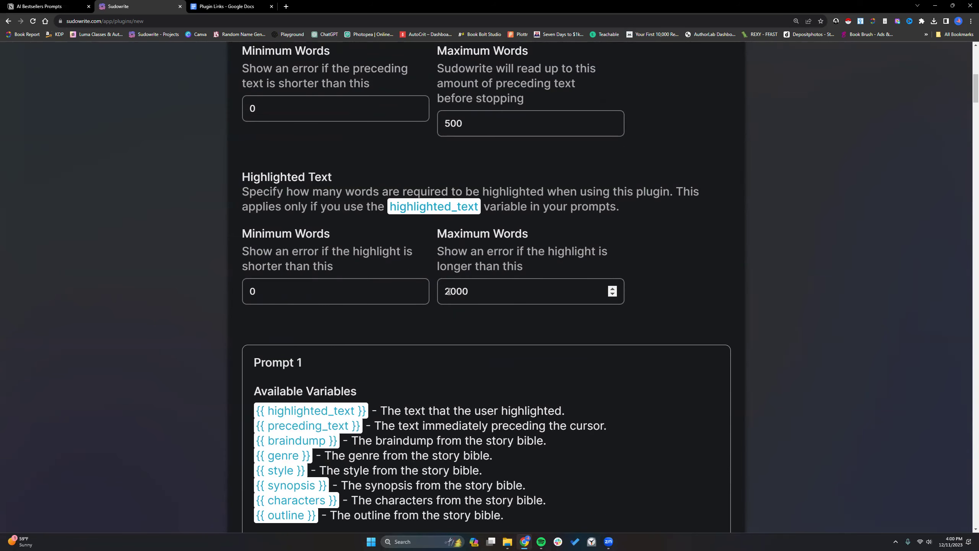
left_click(448, 289)
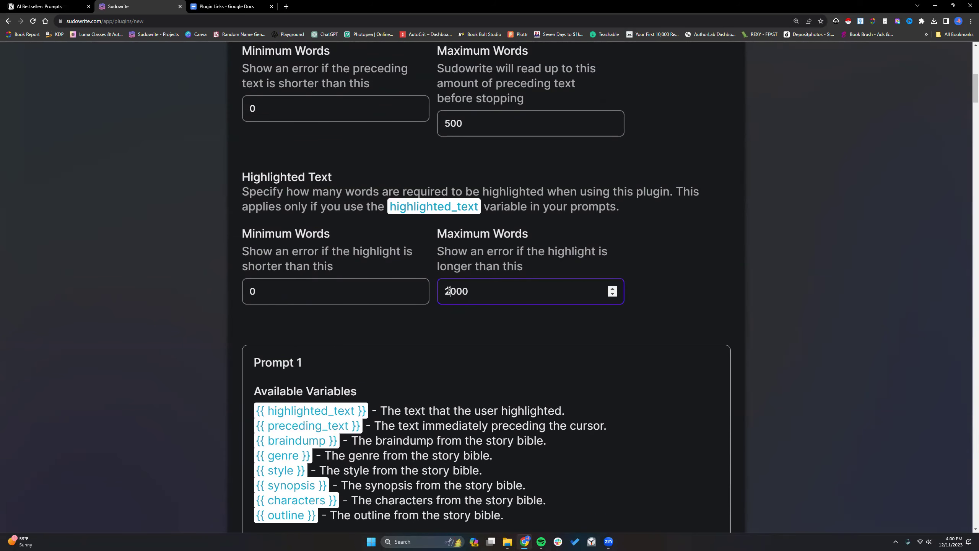
key("BackSpace")
type("3")
Set Temperature to 0.8, Frequency Penalty to 0 and Presence Penalty to 0.2
scroll(468, 291, "down", 2)
scroll(468, 291, "down", 13)
left_click(307, 146)
key("BackSpace")
left_click(454, 149)
key("BackSpace")
key("BackSpace")
key("BackSpace")
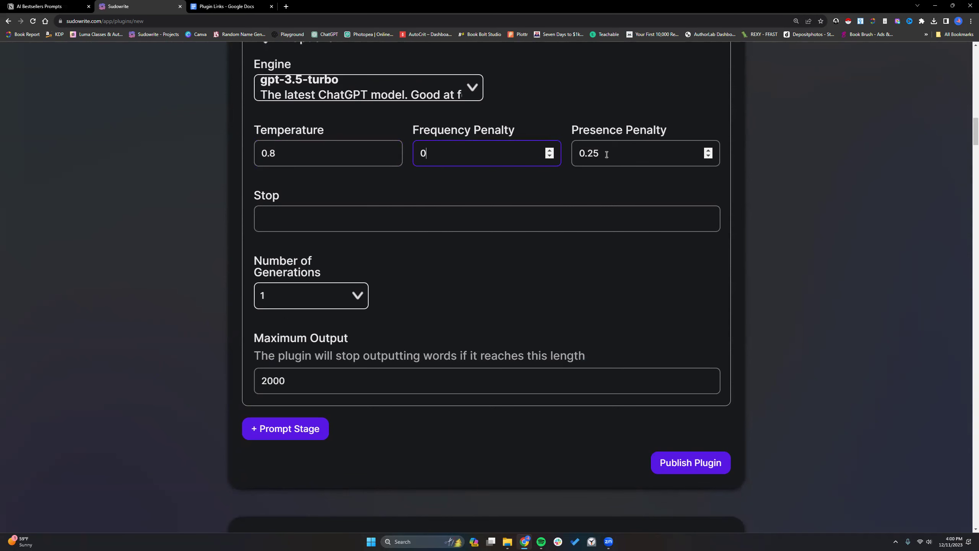
left_click(606, 155)
key("BackSpace")
Switch the plugin's engine to gpt-4-0314
left_click(424, 88)
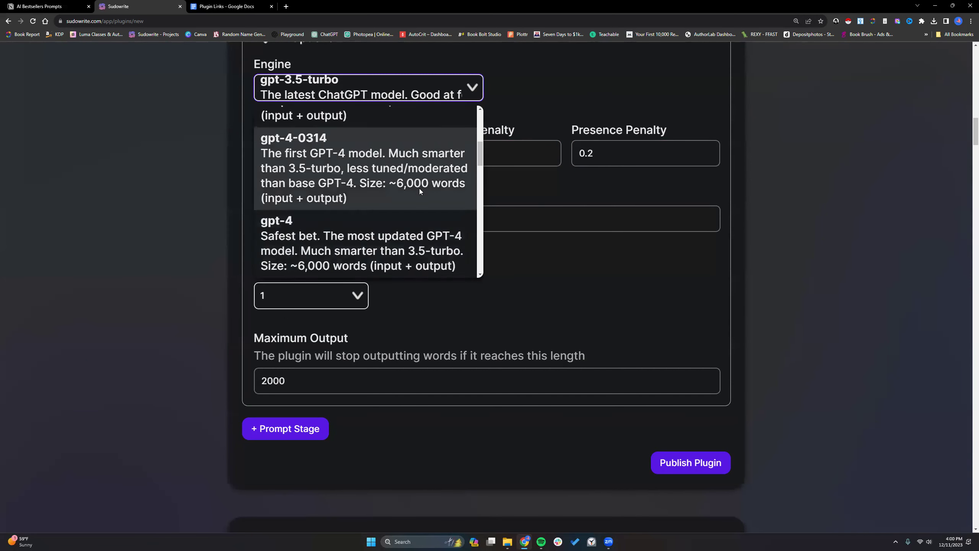
scroll(420, 189, "up", 2)
scroll(419, 189, "down", 1)
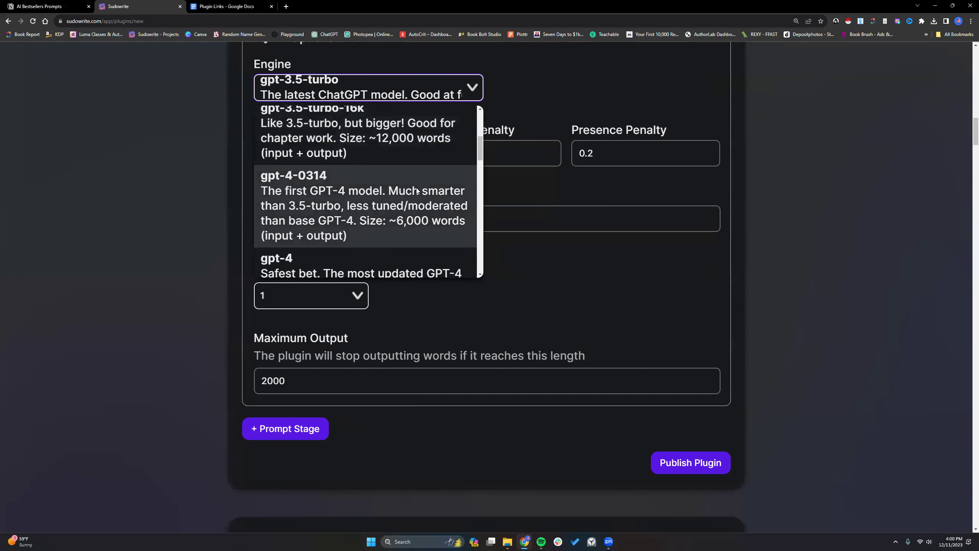
scroll(410, 191, "down", 2)
scroll(396, 188, "up", 1)
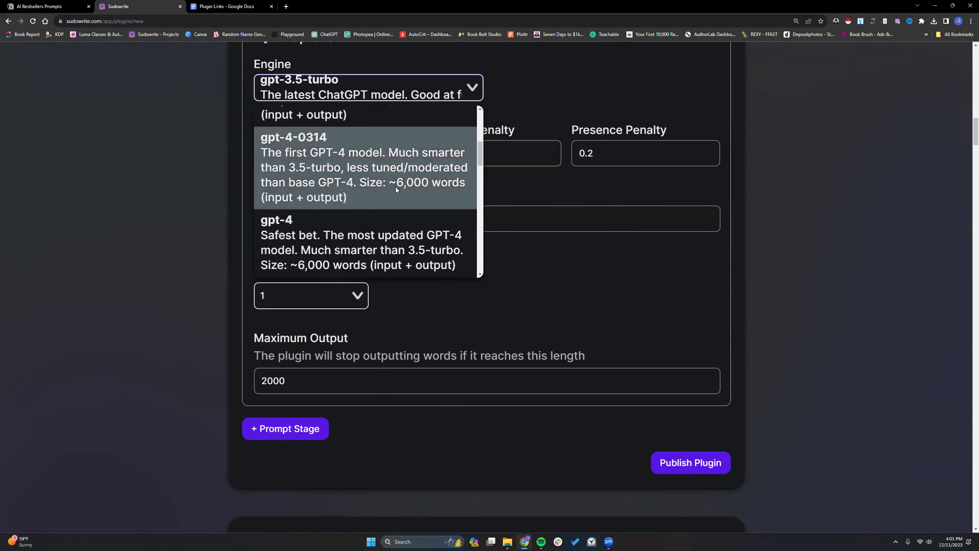
left_click(395, 186)
Raise Maximum Output from 2000 to 4000 words
scroll(417, 280, "down", 3)
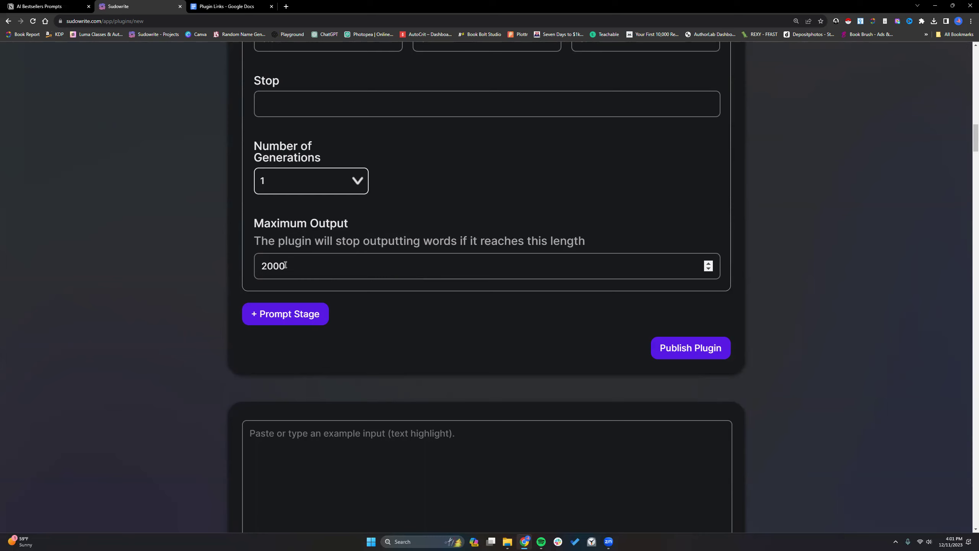
left_click(266, 265)
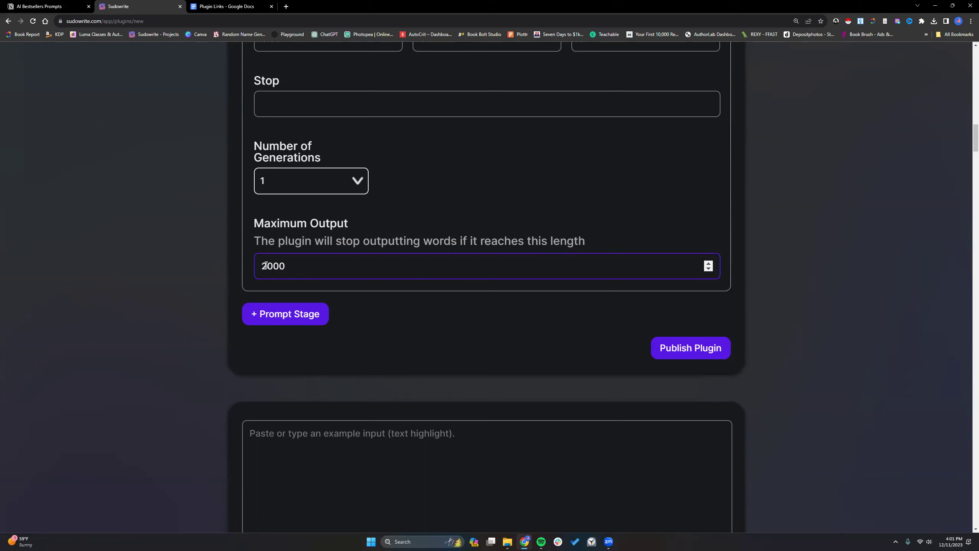
key("BackSpace")
type("400")
key("BackSpace")
key("BackSpace")
scroll(375, 275, "down", 3)
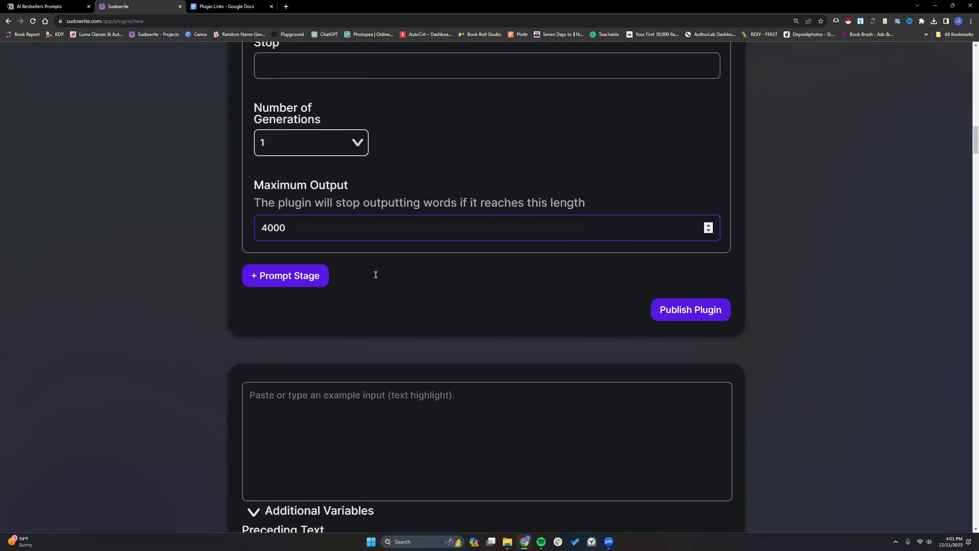
Run a test and review the 25-chapter outline with its poaching-and-logging subplot
scroll(373, 277, "down", 20)
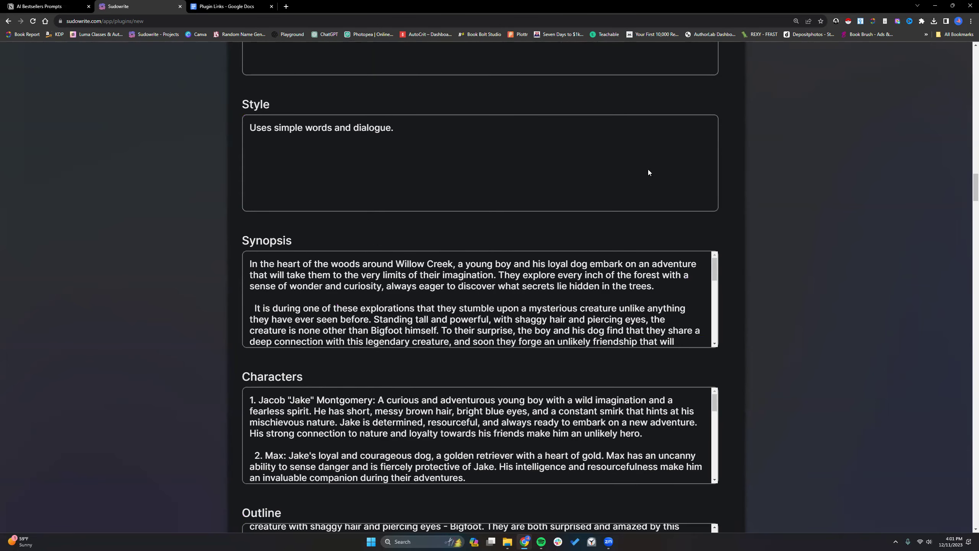
scroll(652, 164, "down", 12)
left_click(712, 135)
scroll(480, 370, "down", 15)
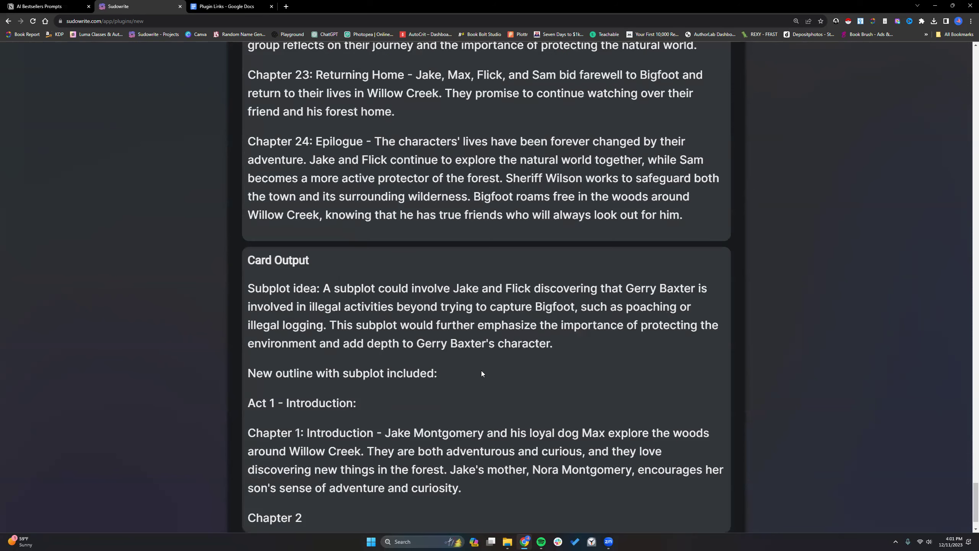
scroll(479, 367, "down", 2)
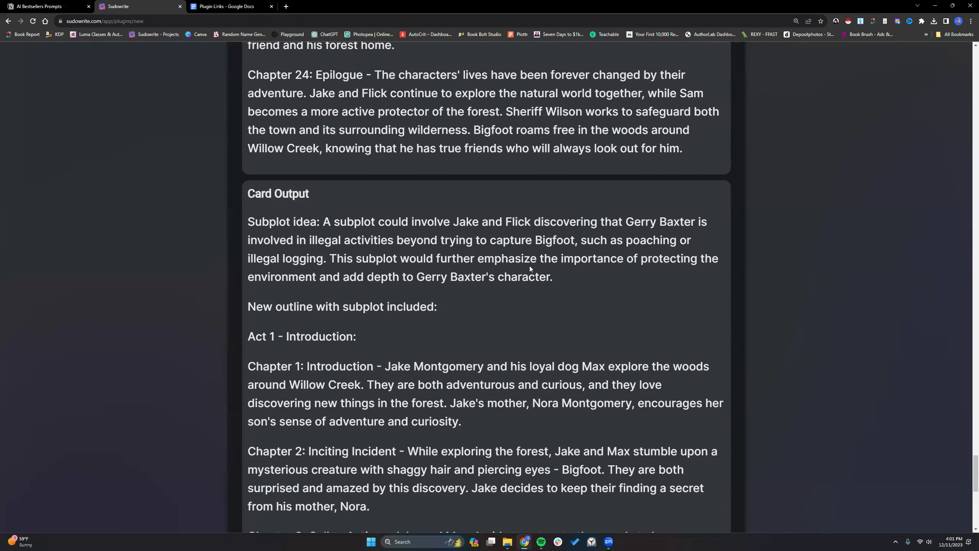
scroll(486, 275, "down", 3)
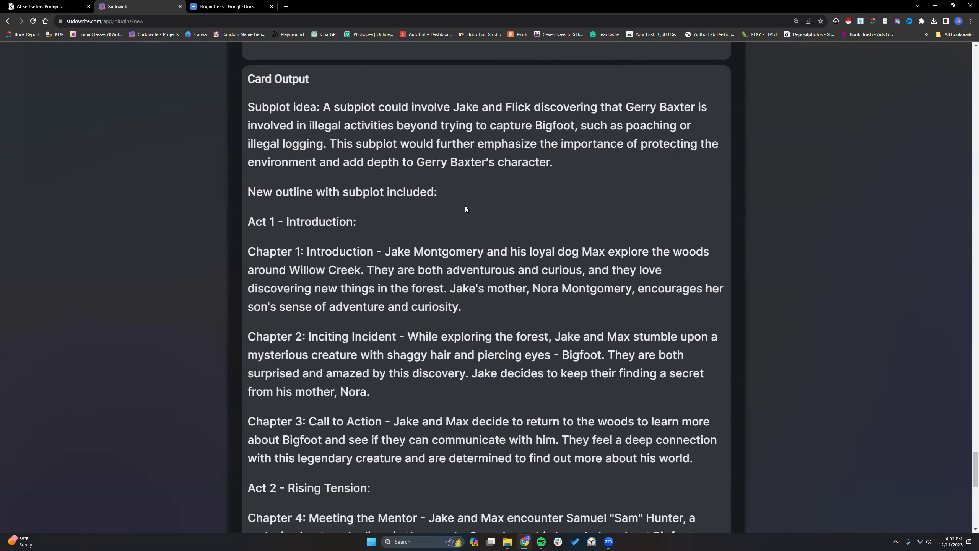
scroll(462, 208, "down", 9)
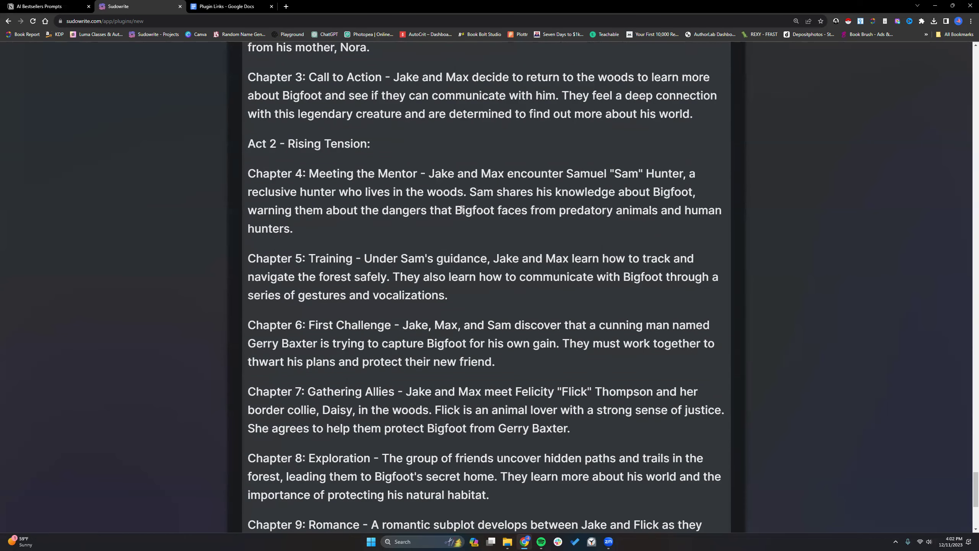
scroll(442, 281, "down", 11)
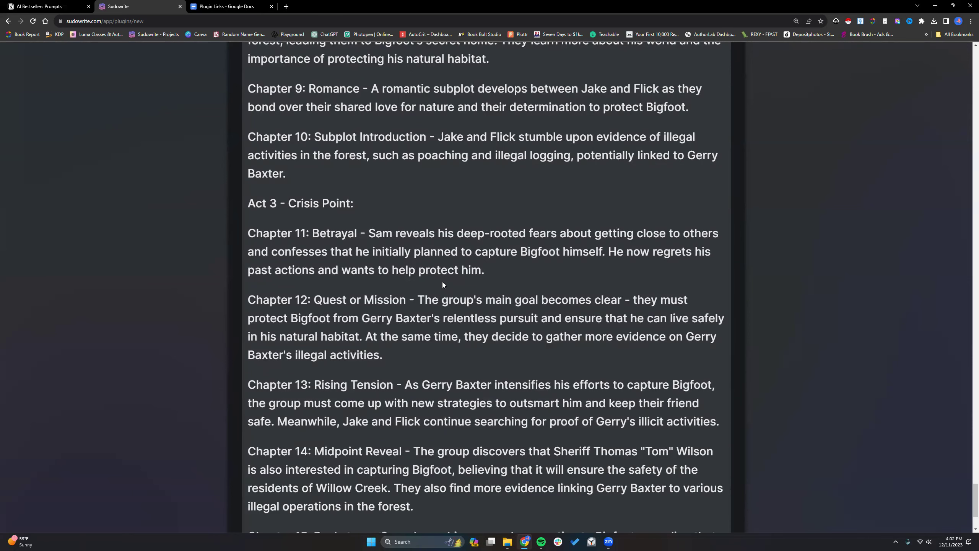
scroll(442, 282, "up", 2)
scroll(459, 232, "down", 20)
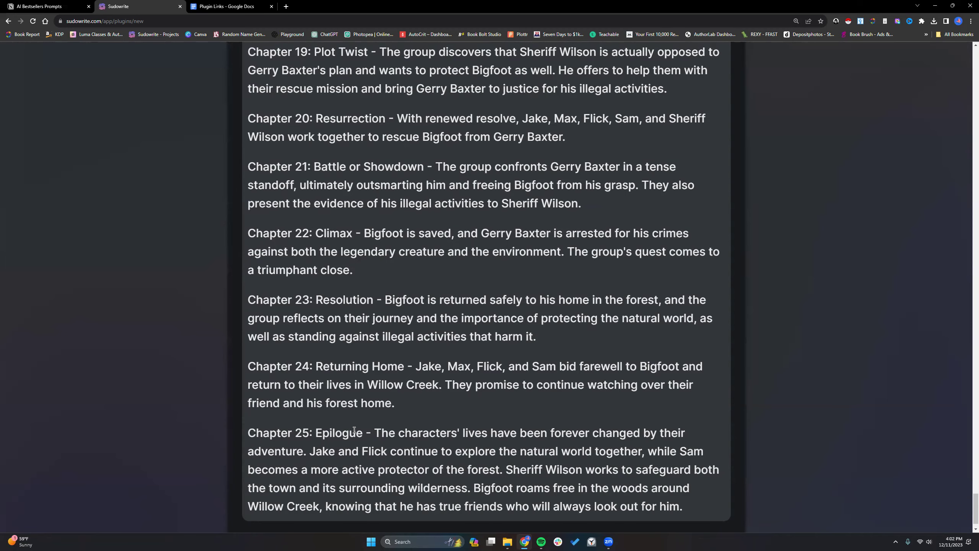
scroll(436, 378, "up", 15)
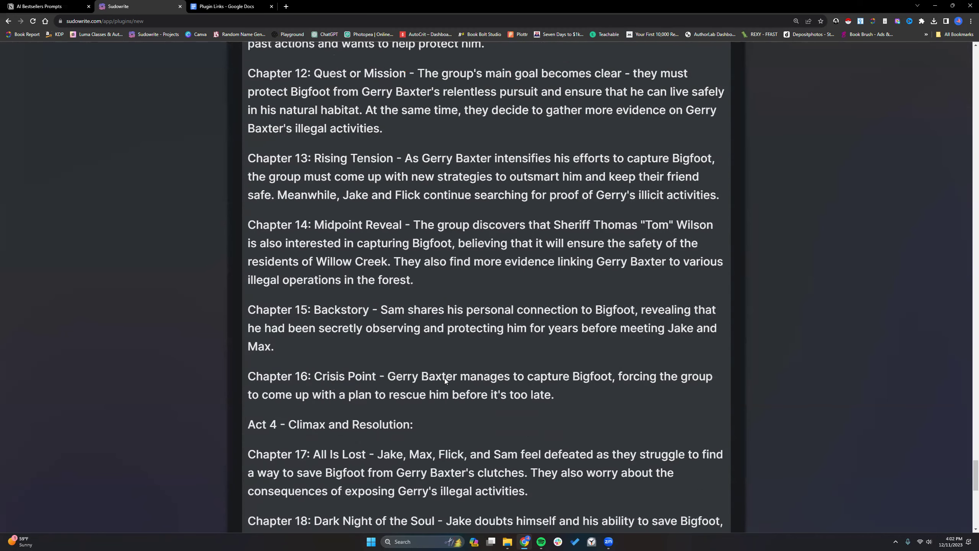
scroll(446, 380, "up", 20)
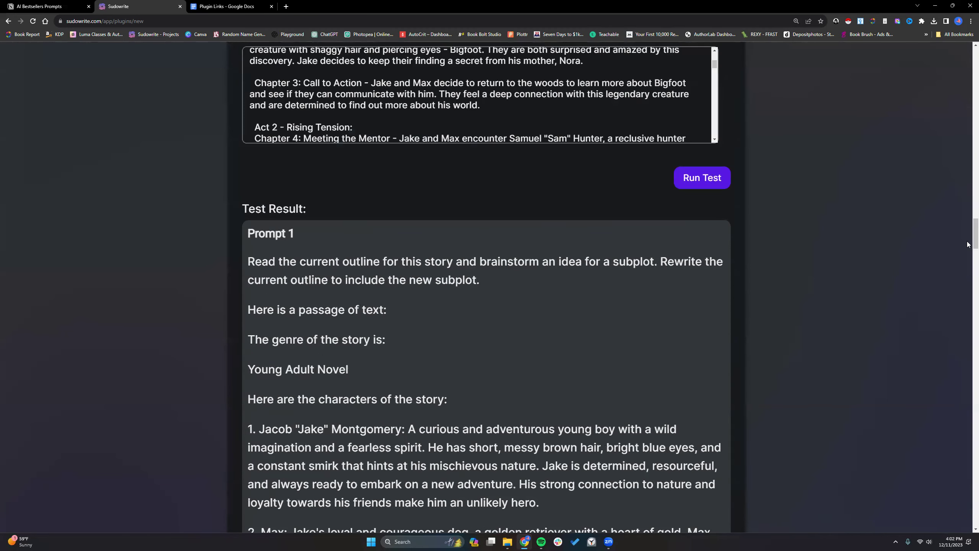
Change the 2 Subplots plugin's Visibility from Published to Unlisted
scroll(968, 208, "up", 20)
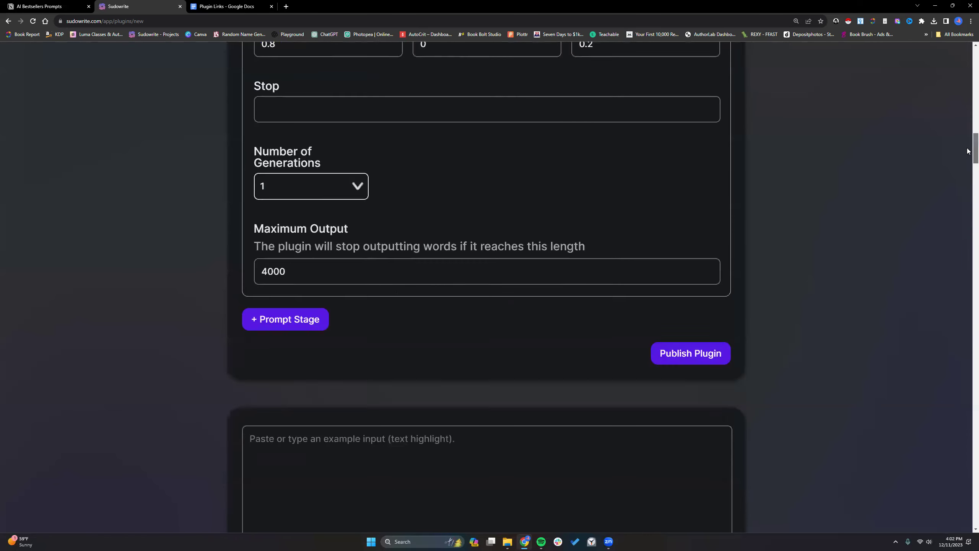
scroll(963, 127, "up", 10)
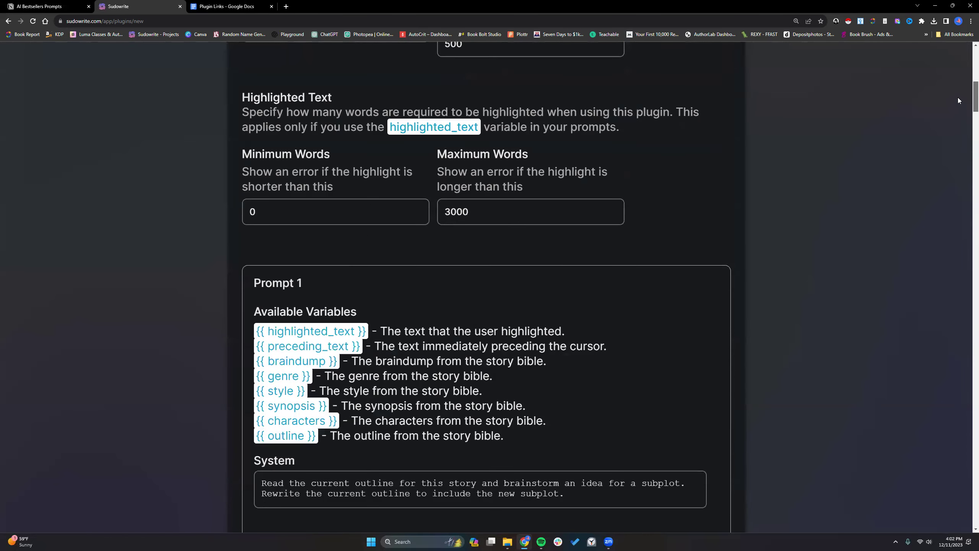
scroll(955, 89, "up", 9)
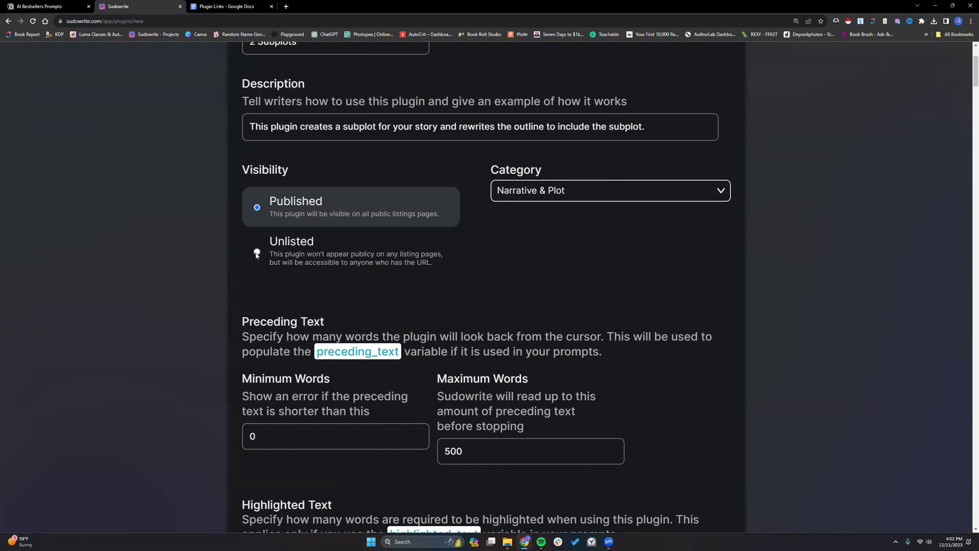
left_click(257, 253)
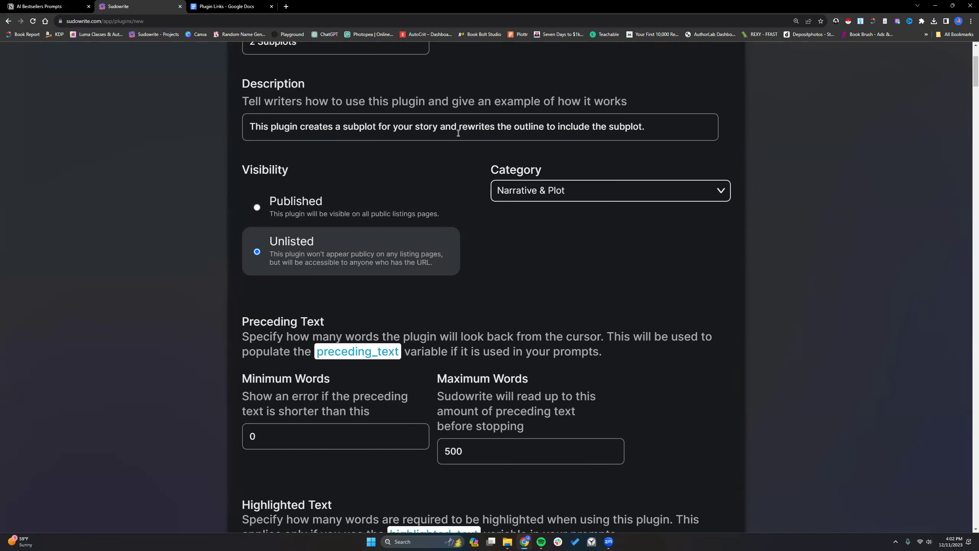
scroll(496, 298, "down", 3)
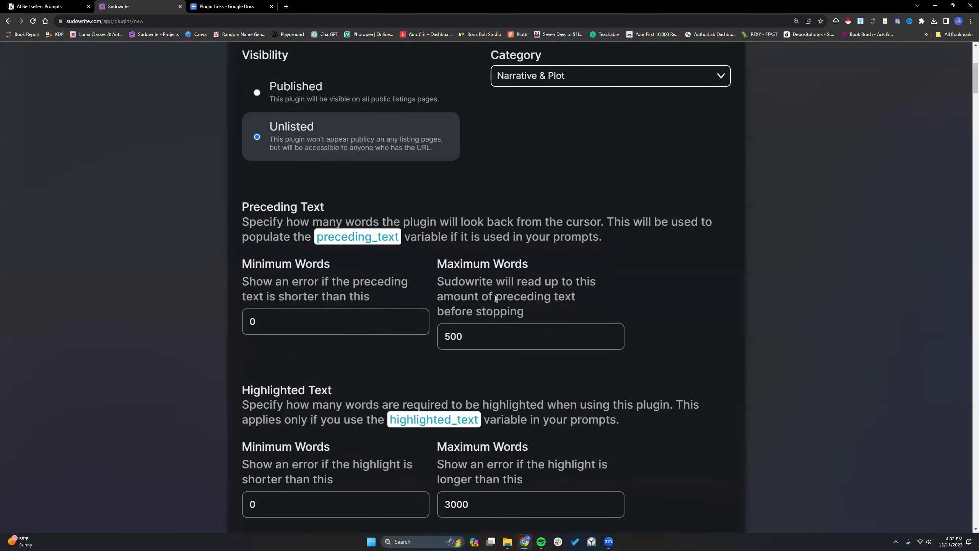
scroll(495, 299, "down", 8)
scroll(494, 298, "up", 6)
scroll(484, 295, "up", 4)
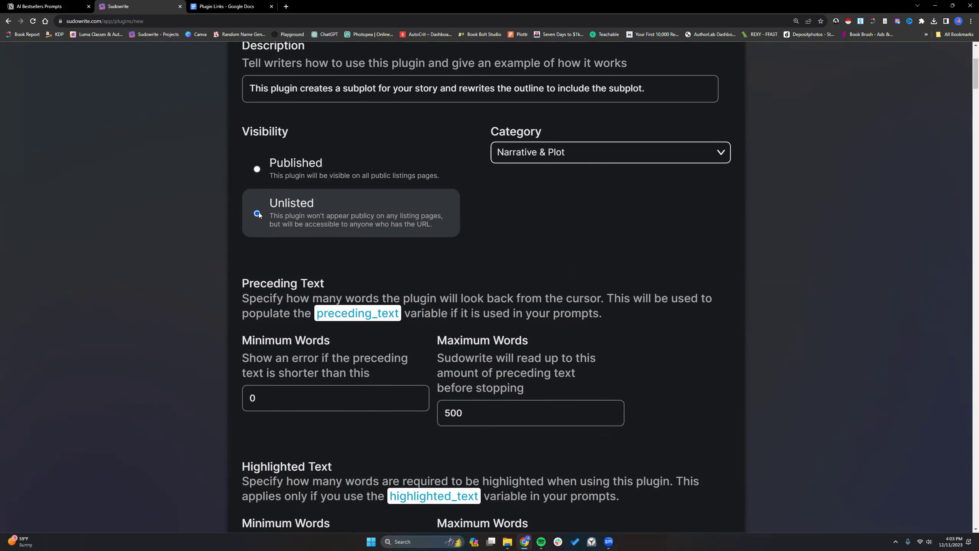
scroll(484, 240, "down", 6)
scroll(484, 241, "down", 20)
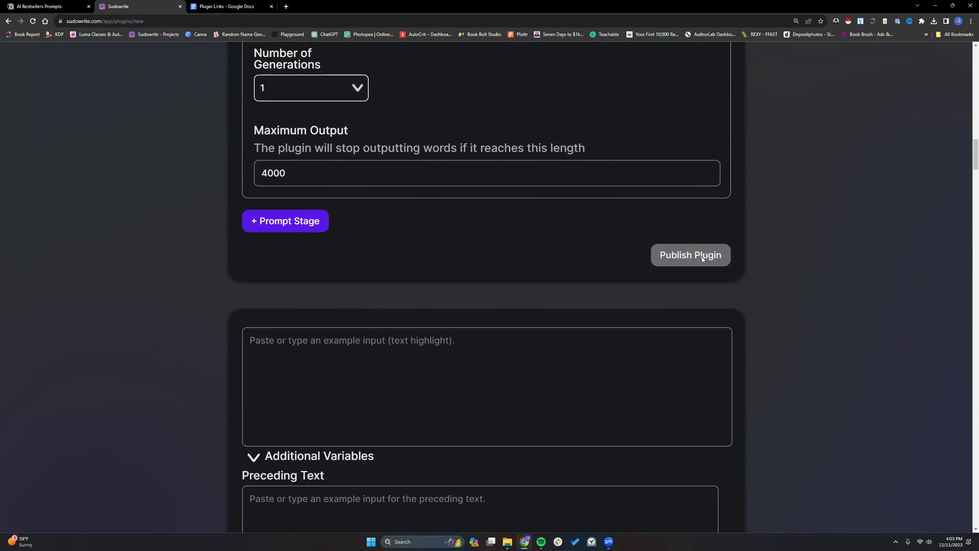
Publish the 2 Subplots plugin and confirm it appears under Yours
left_click(701, 256)
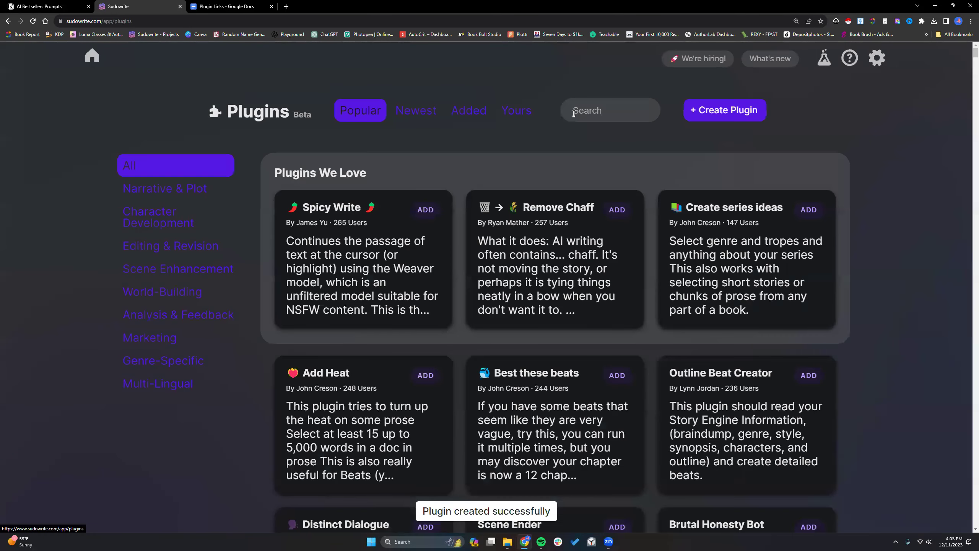
left_click(524, 116)
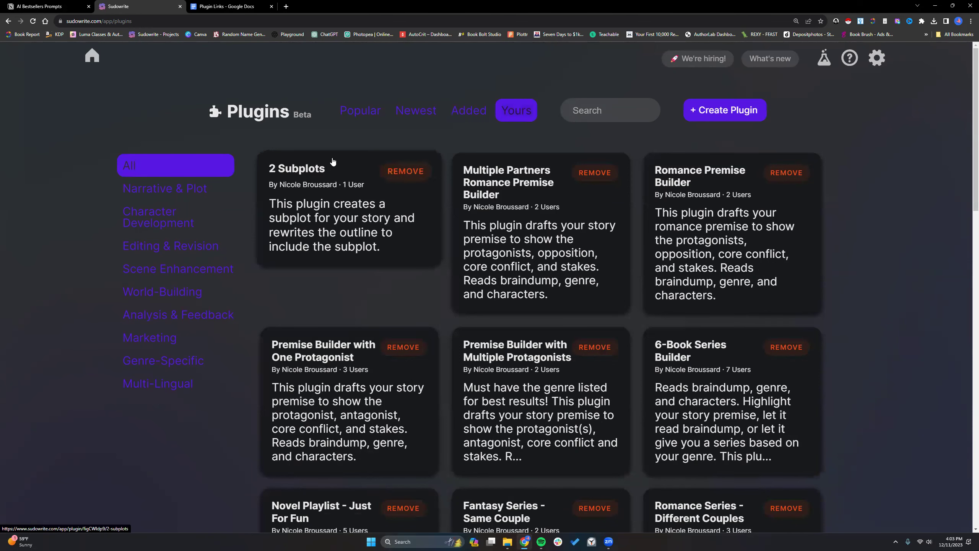
Start a new plugin and copy the Step 9 chapter-list prompt sentence from Notion
left_click(720, 111)
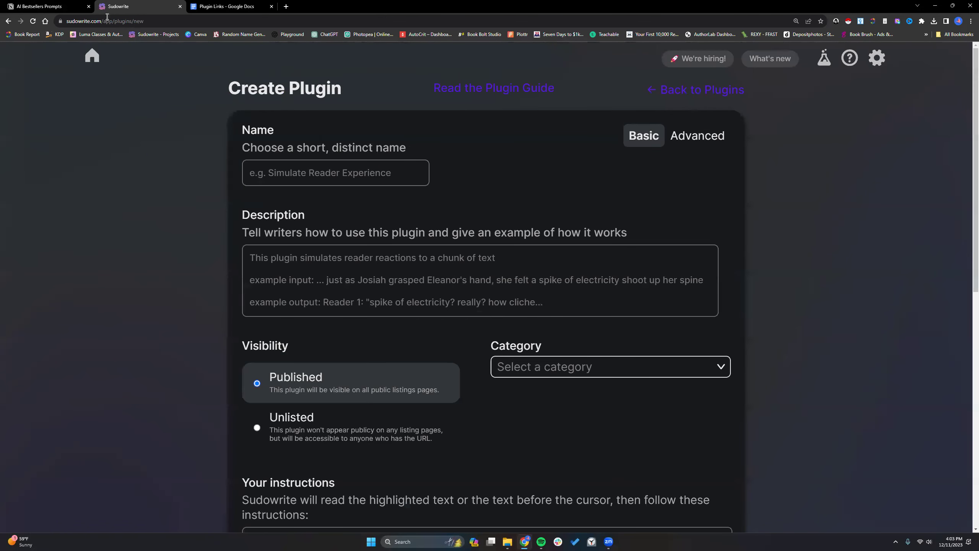
left_click(50, 7)
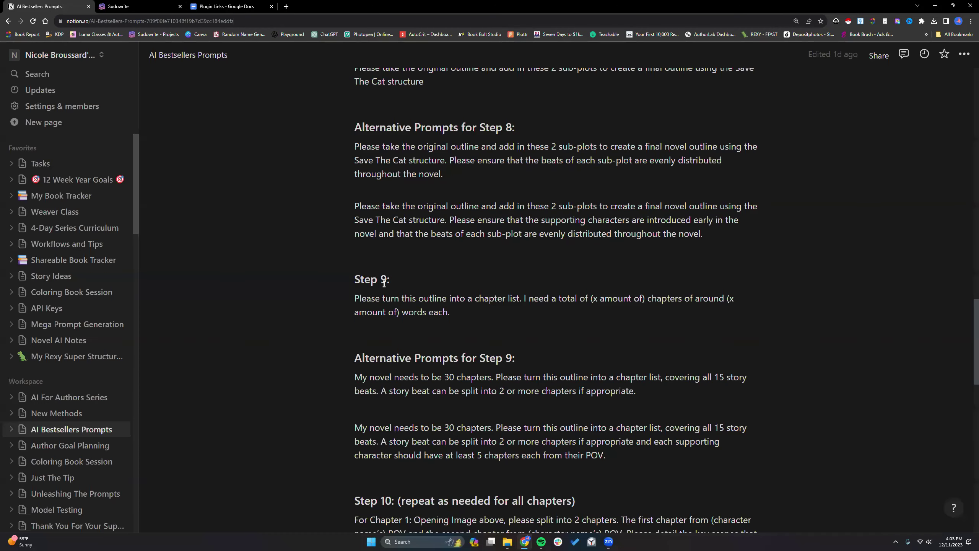
scroll(384, 284, "down", 3)
left_click_drag(496, 263, 632, 277)
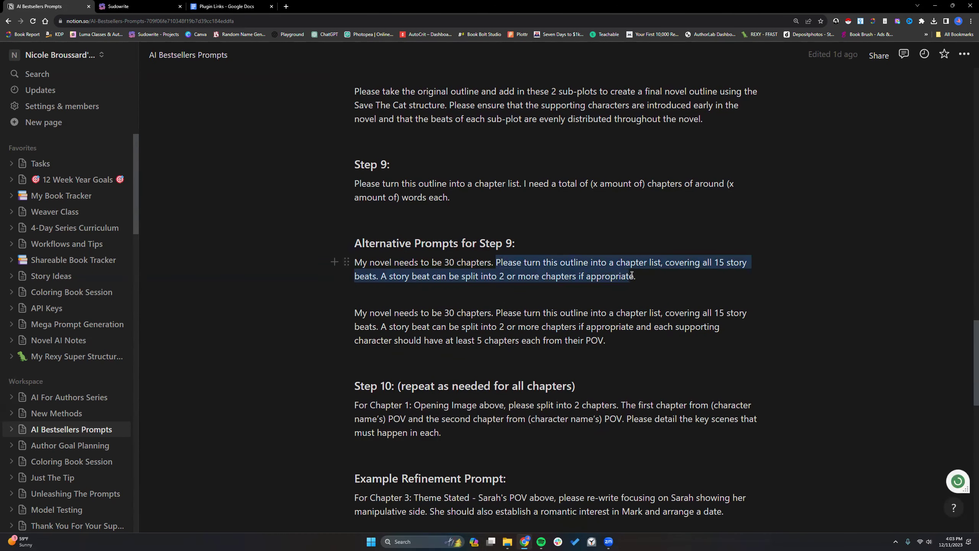
right_click(631, 278)
left_click(641, 299)
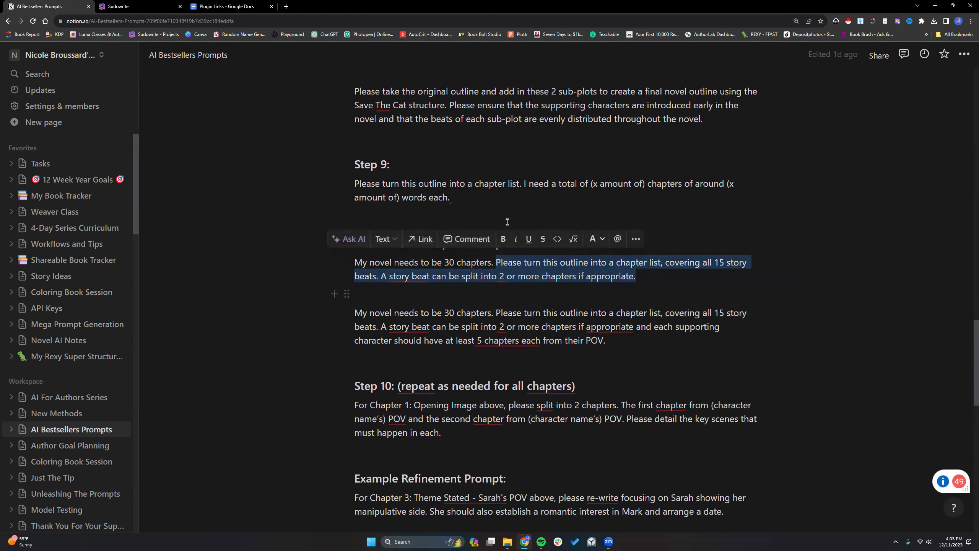
left_click(141, 6)
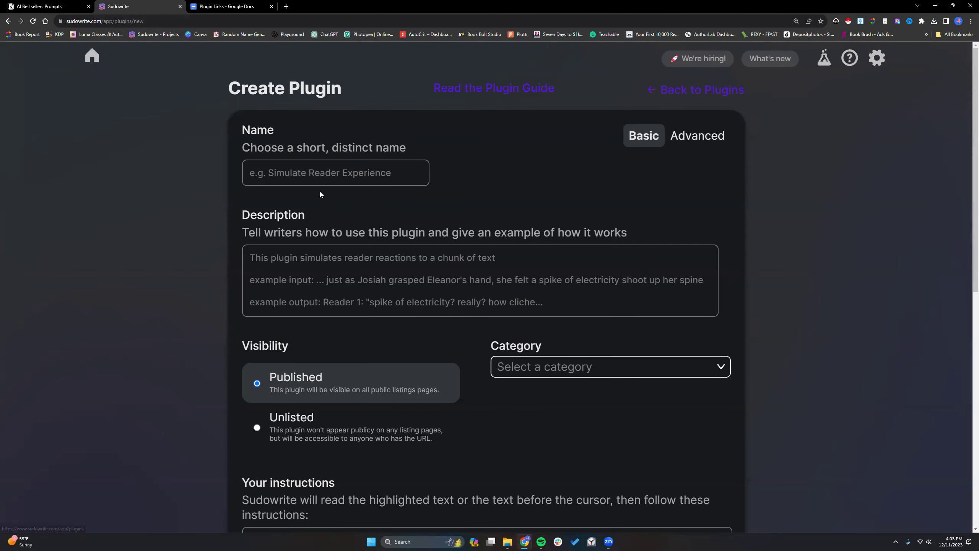
Name the plugin 'Chapter List', describe it as breaking the outline into a chapter list, and make it unlisted
left_click(327, 167)
type("Chapter List")
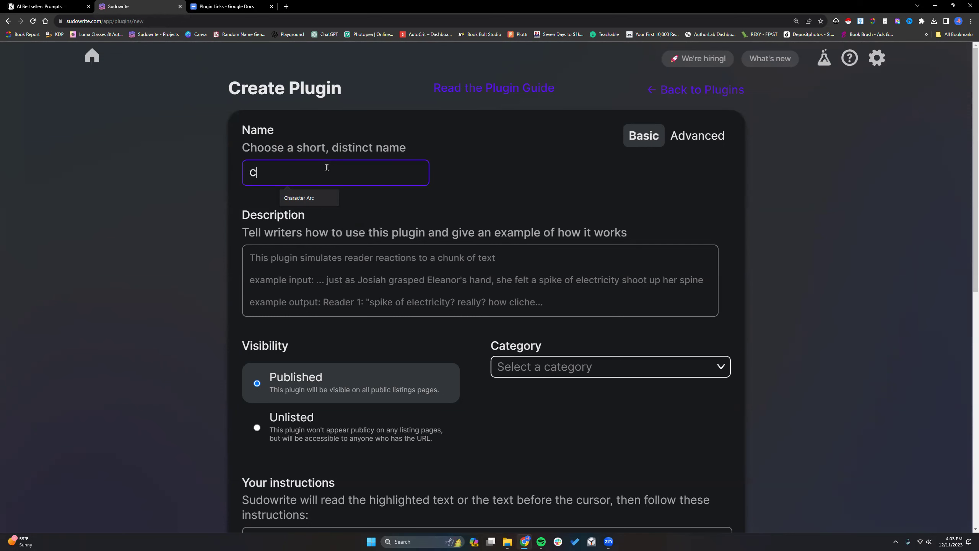
left_click(341, 264)
type("This plugin will break your outline down into ")
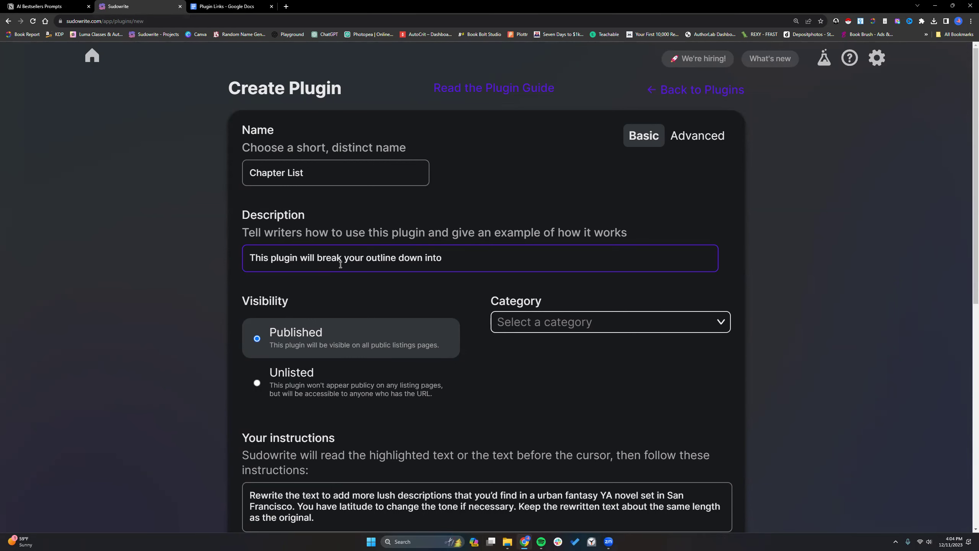
type("a chapter list.")
scroll(341, 264, "down", 2)
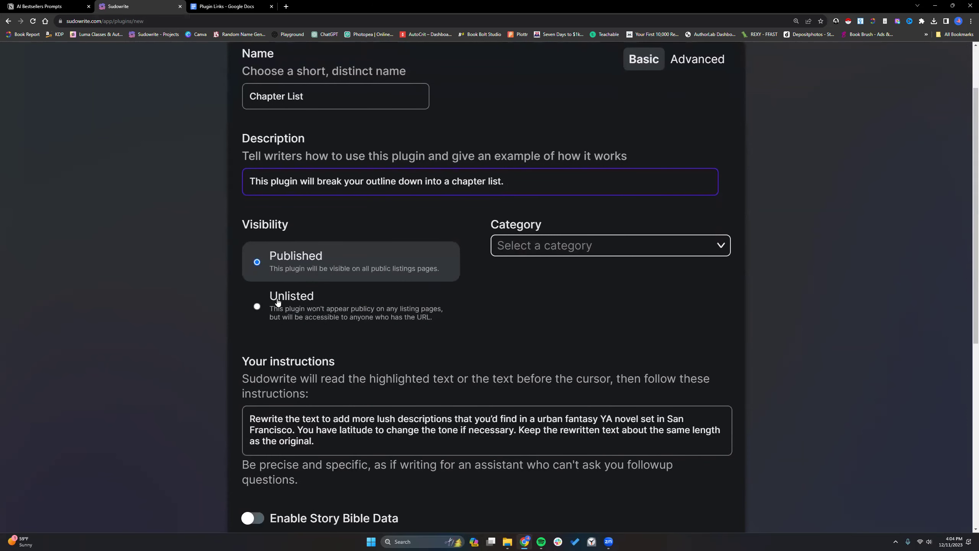
left_click(258, 306)
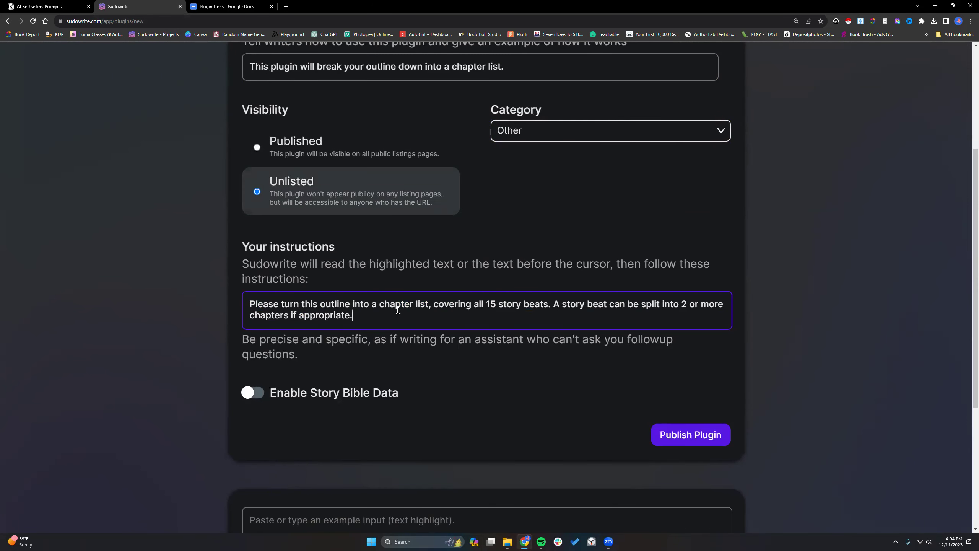
Change the word 'chapter' to 'scene' in the plugin instructions
double_click(398, 306)
type("scene")
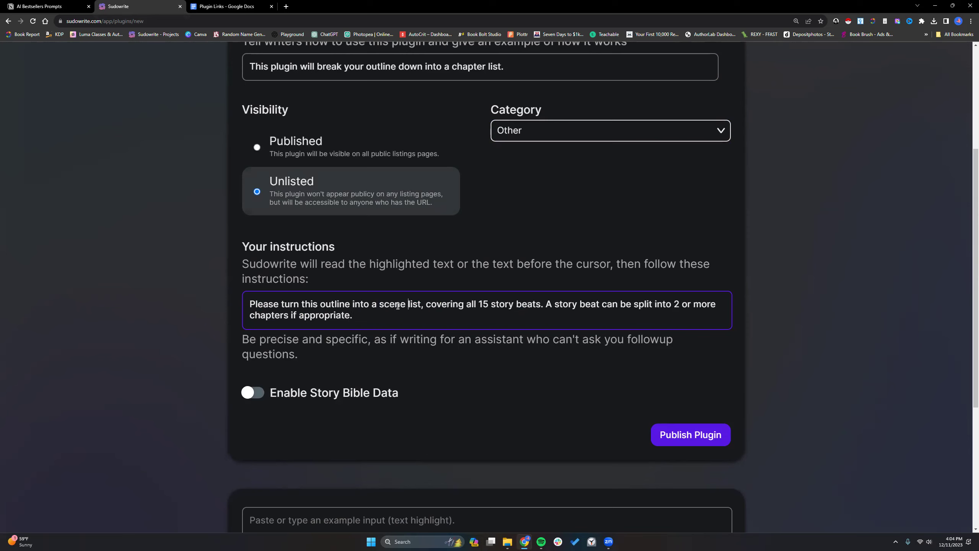
scroll(483, 63, "down", 2)
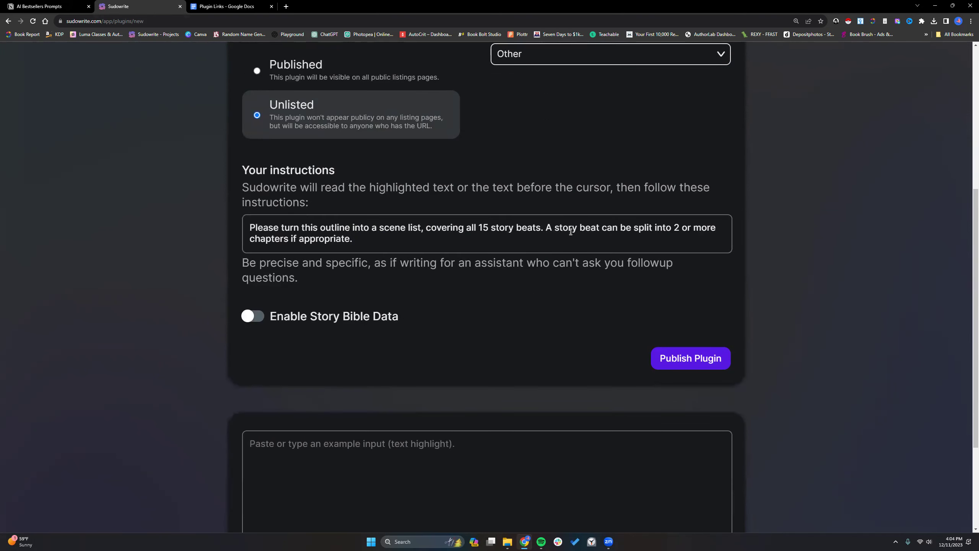
left_click_drag(557, 228, 599, 228)
left_click(599, 228)
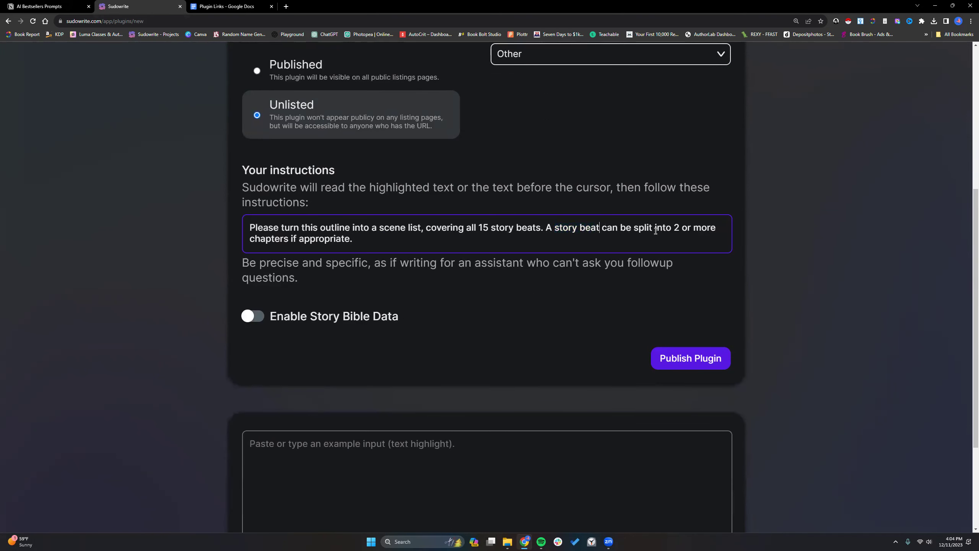
Enable Story Bible Data and include the Characters as context
scroll(266, 278, "down", 2)
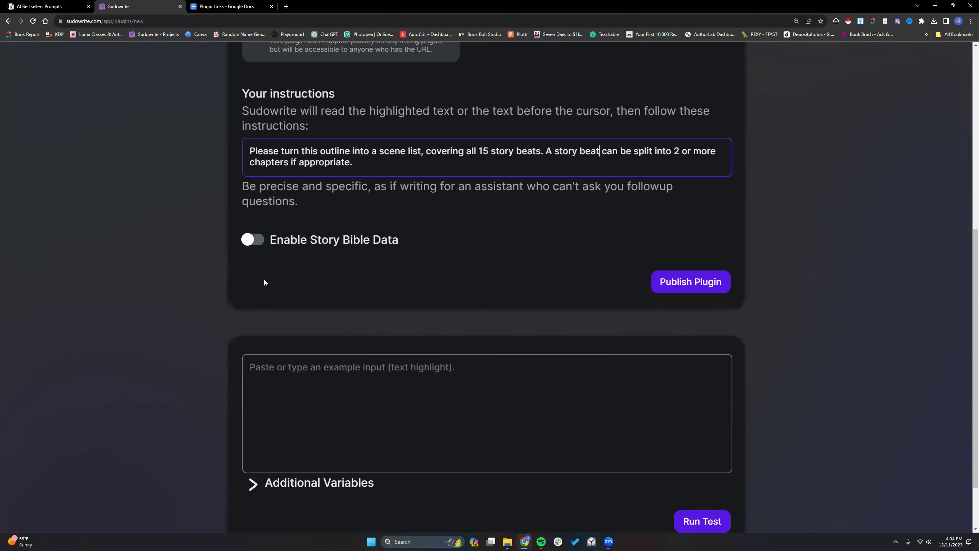
left_click(252, 239)
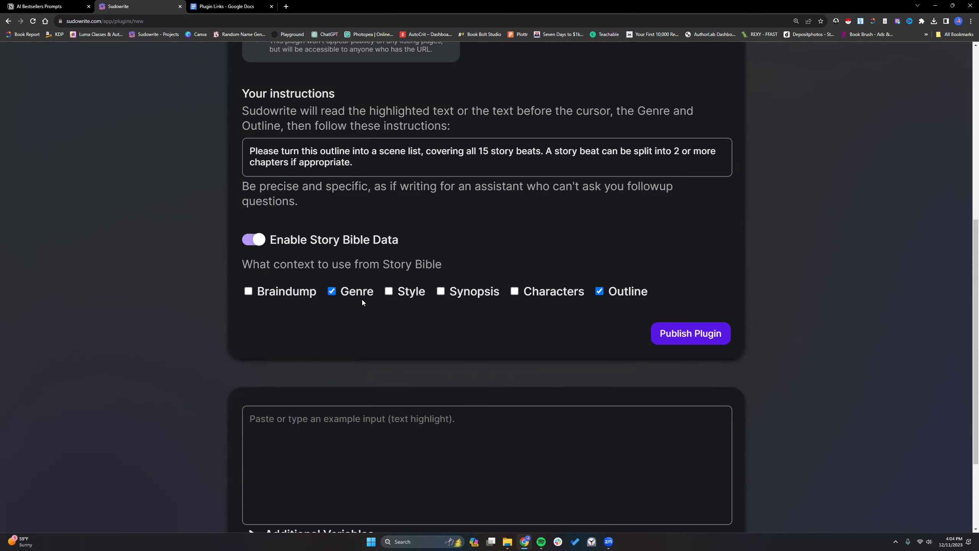
left_click(529, 291)
scroll(541, 332, "up", 6)
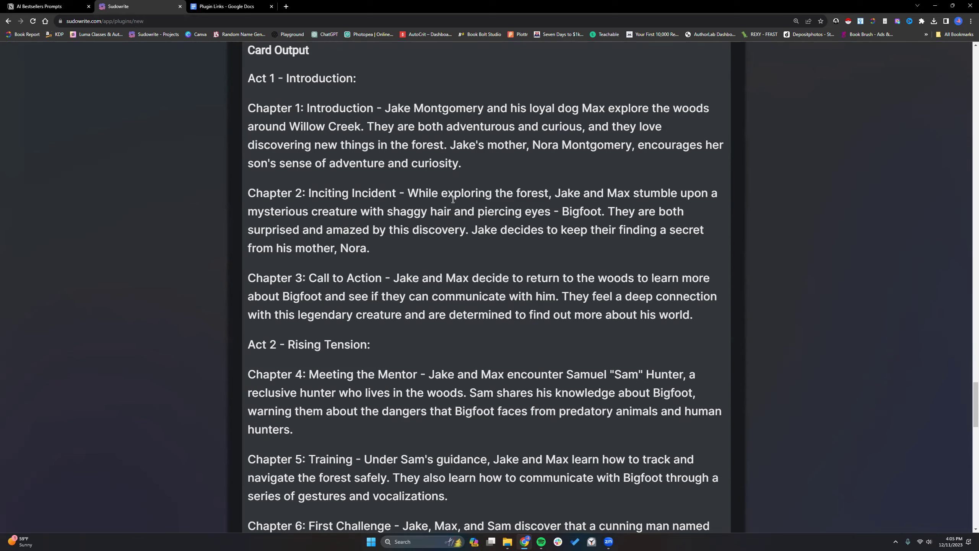
scroll(451, 204, "down", 1)
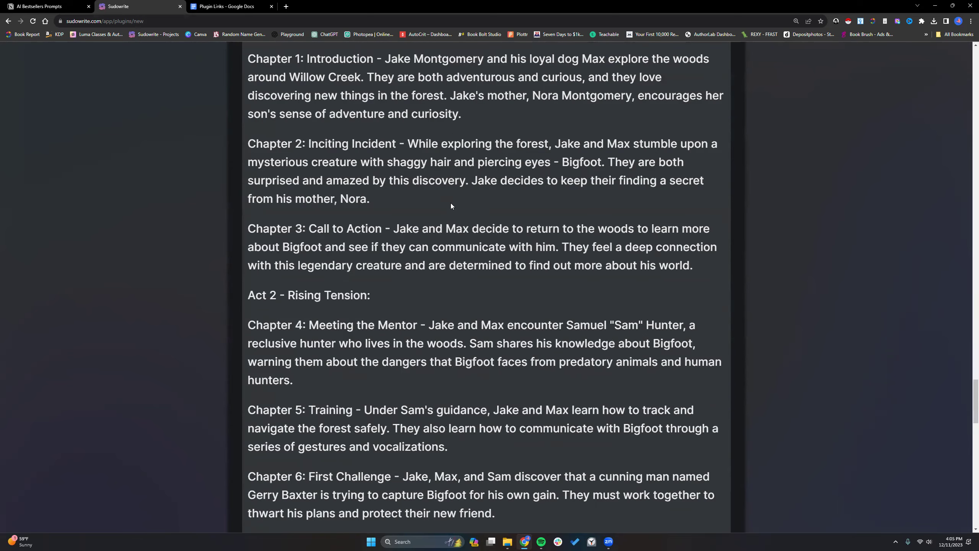
scroll(450, 202, "down", 8)
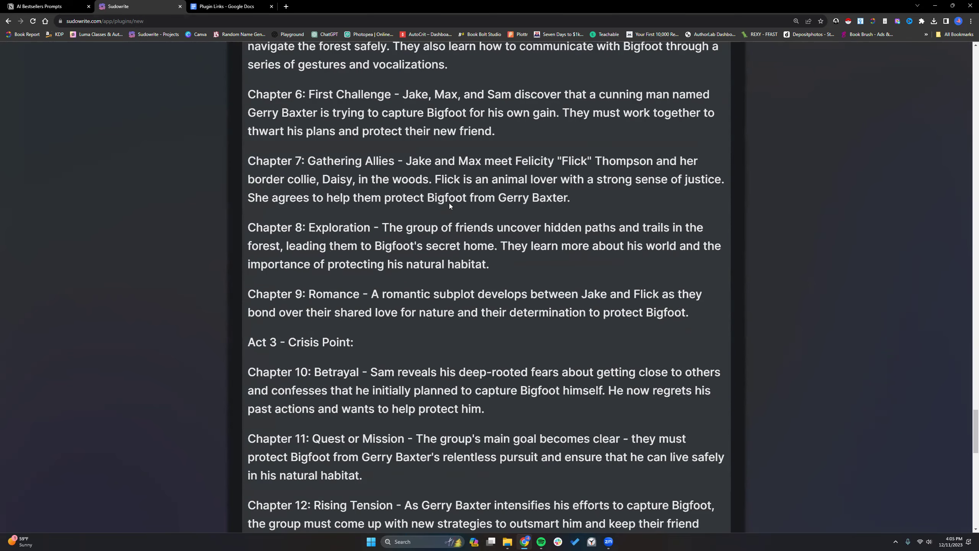
scroll(449, 204, "down", 17)
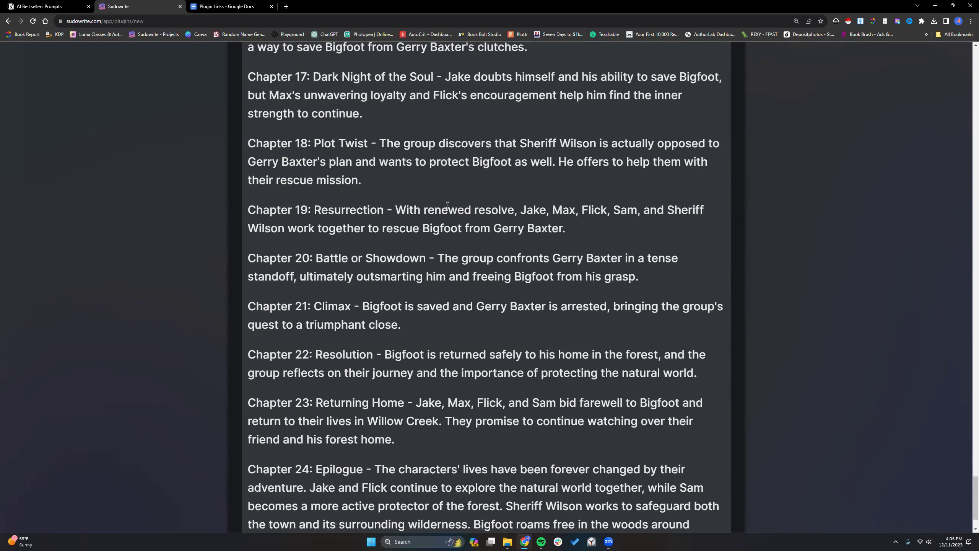
scroll(448, 204, "down", 1)
scroll(449, 207, "up", 20)
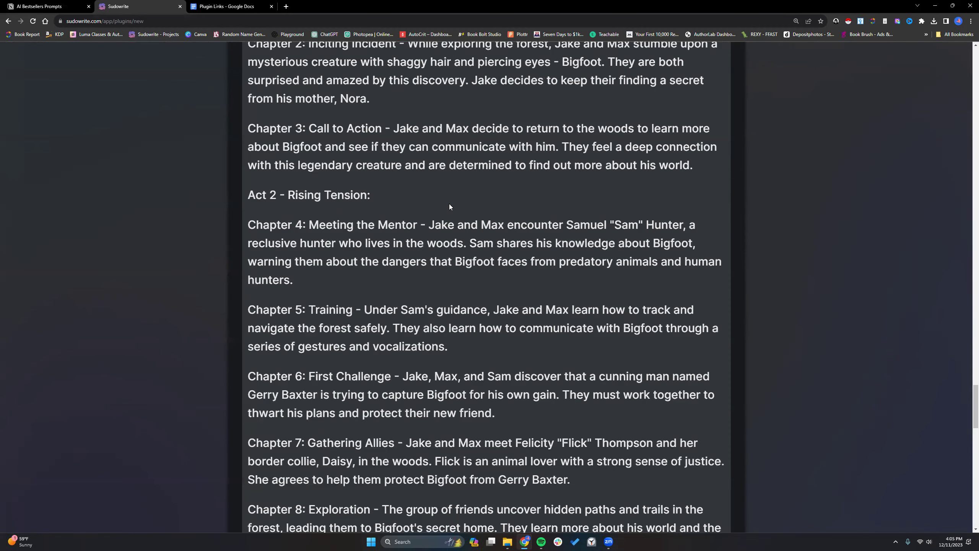
scroll(449, 207, "down", 20)
scroll(449, 207, "up", 15)
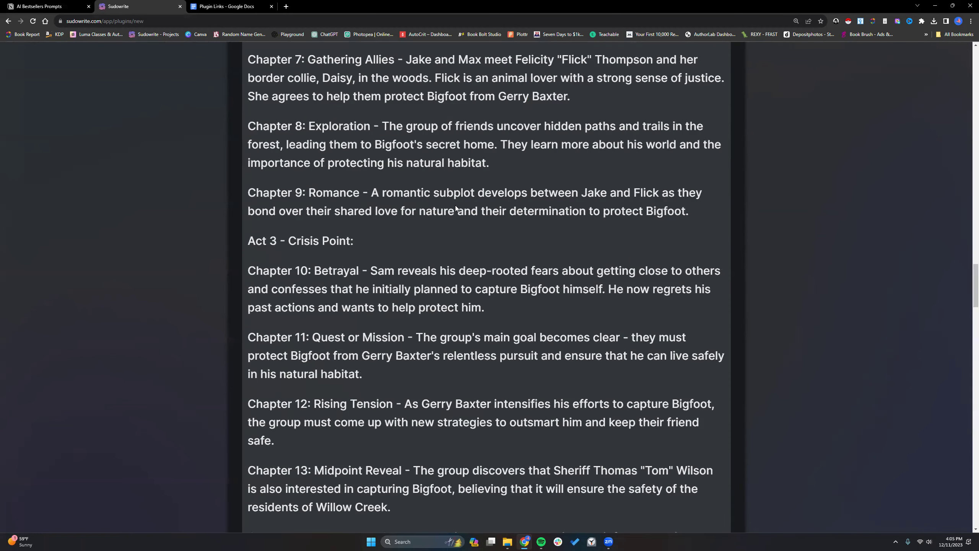
Insert 'read the current outline and rewrite' into the instructions and delete the leftover word 'turn'
key("Escape")
type("read the current outline")
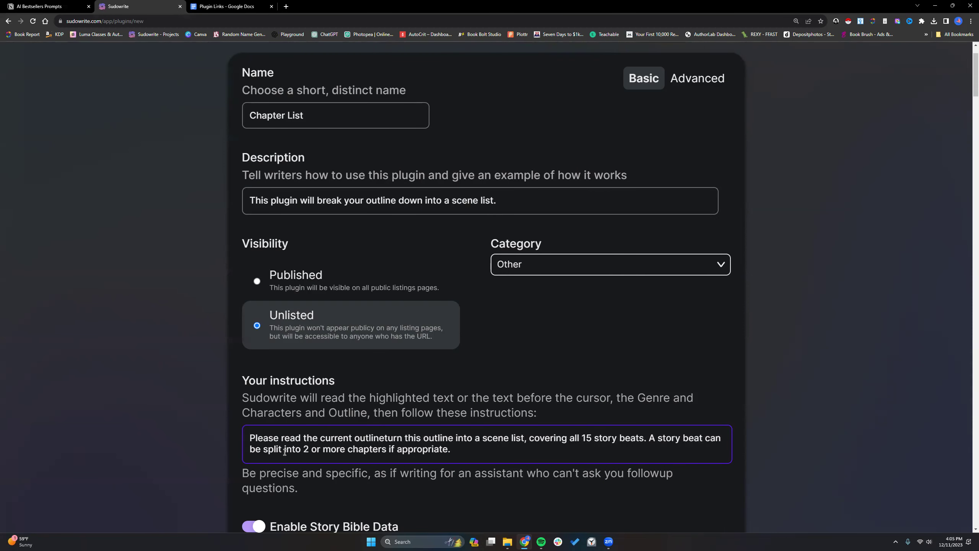
type(" and rewrite")
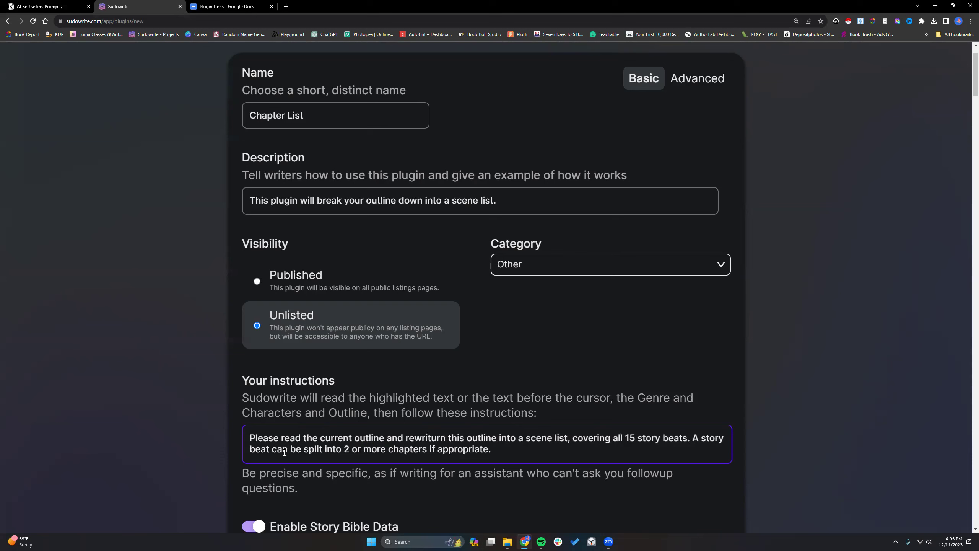
double_click(451, 437)
key("BackSpace")
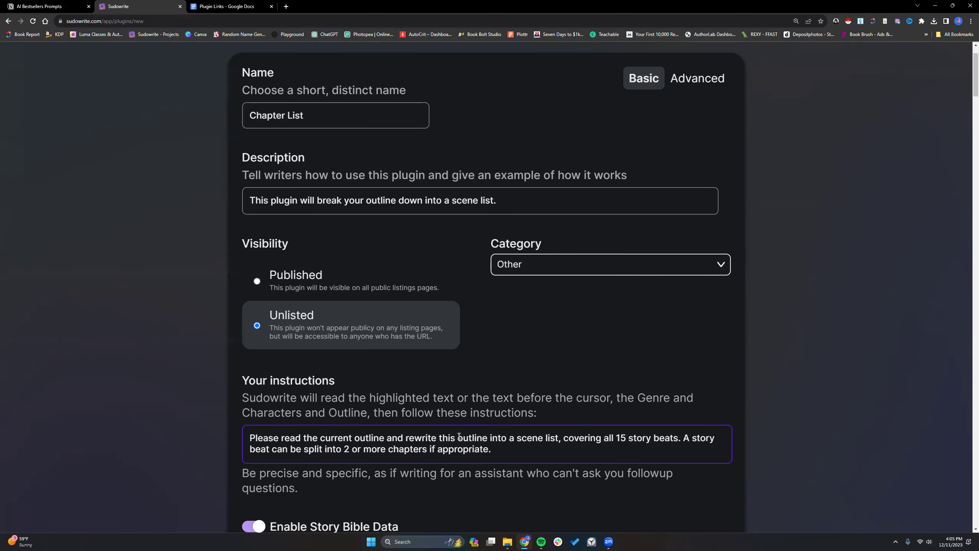
scroll(546, 450, "down", 2)
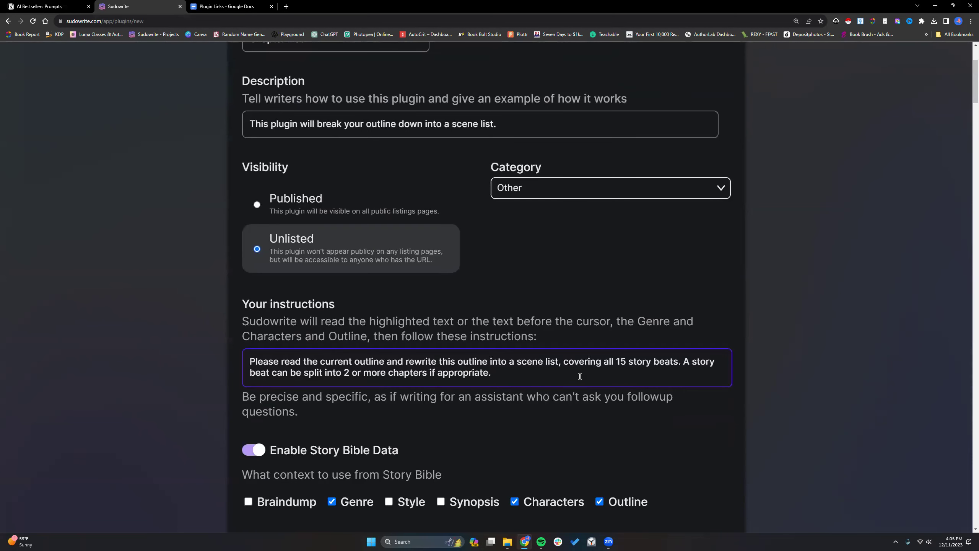
double_click(529, 363)
left_click(504, 378)
scroll(498, 365, "down", 2)
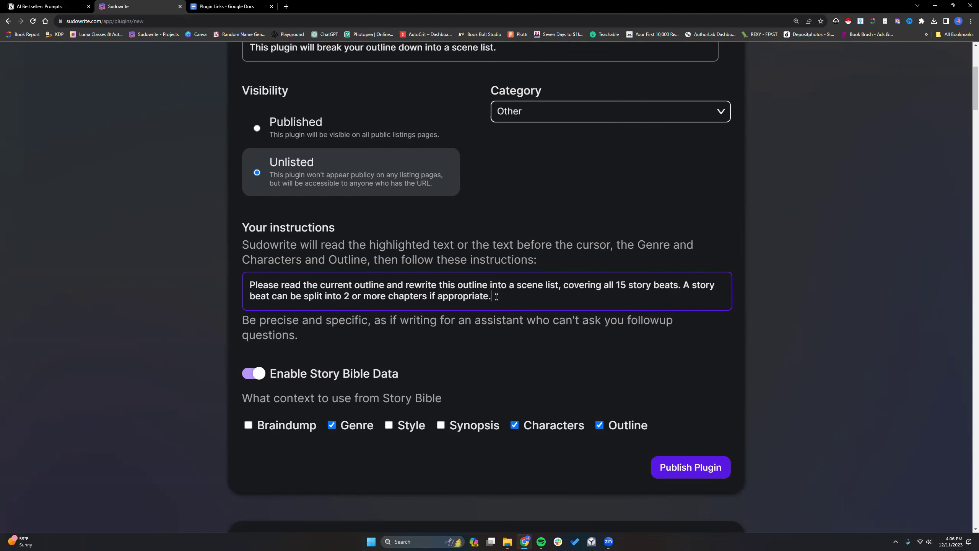
Paste the scene-list instruction over the existing System prompt text
scroll(496, 296, "down", 2)
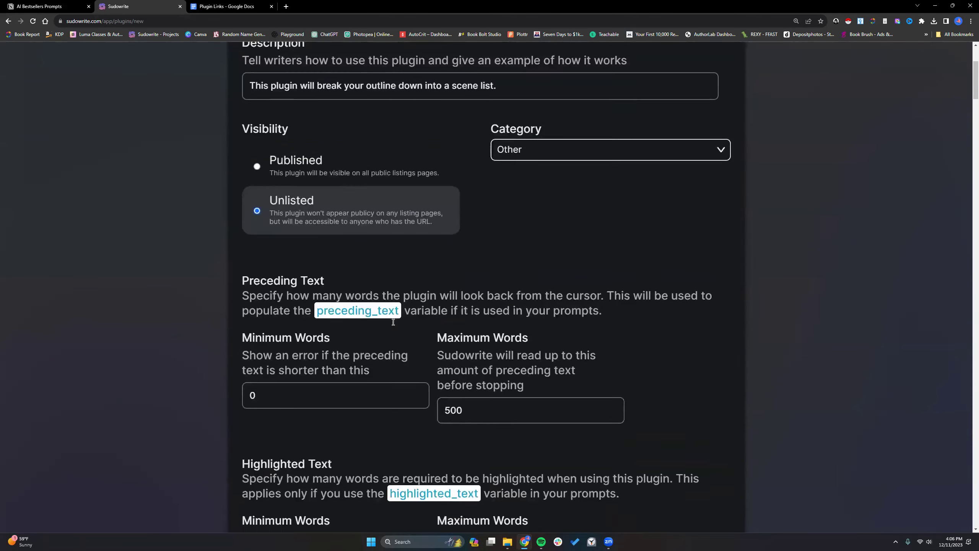
scroll(390, 323, "down", 8)
scroll(389, 323, "down", 8)
left_click_drag(262, 142, 289, 152)
right_click(290, 149)
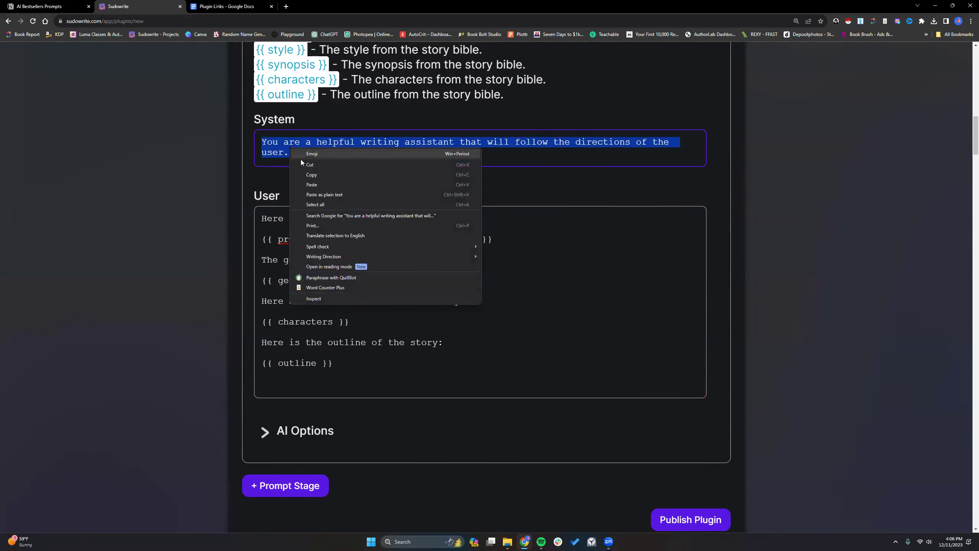
left_click(311, 184)
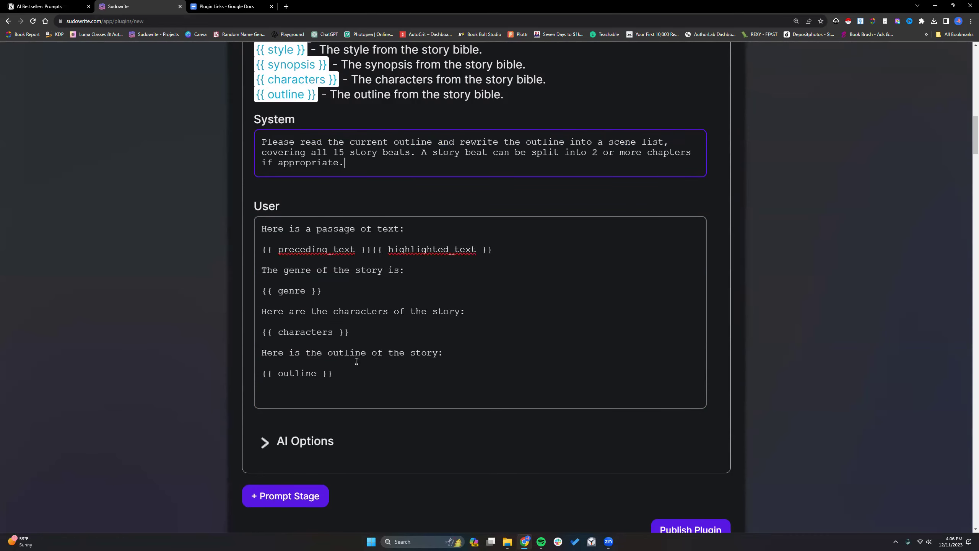
Switch the AI engine to gpt-4-0314 and select the 2000 maximum output value
scroll(319, 116, "down", 1)
scroll(268, 173, "up", 2)
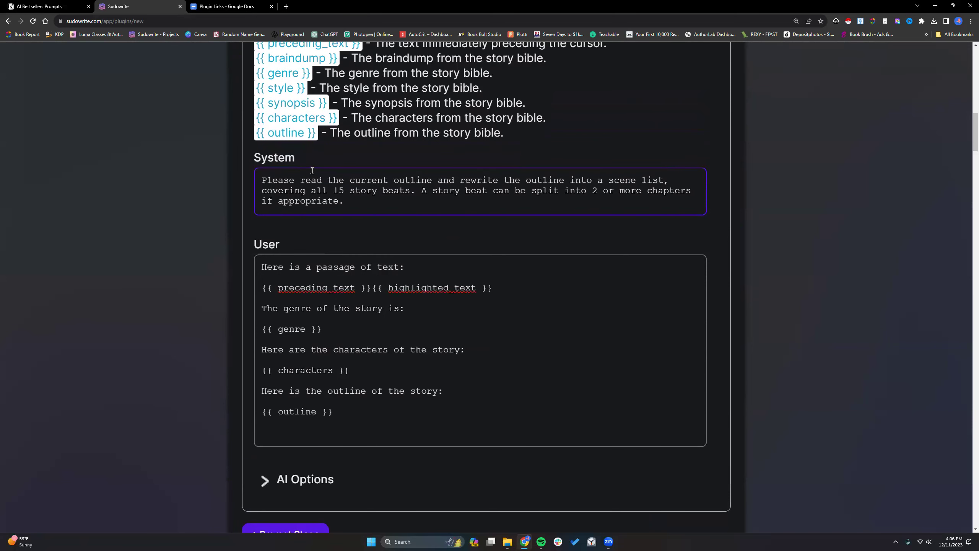
scroll(342, 239, "down", 5)
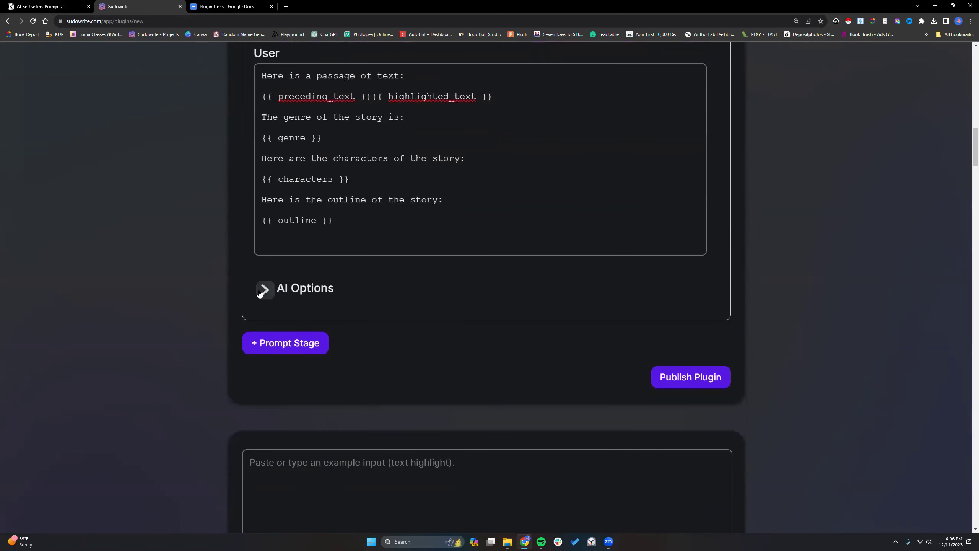
left_click(264, 288)
scroll(415, 258, "down", 3)
left_click(408, 226)
scroll(385, 331, "down", 1)
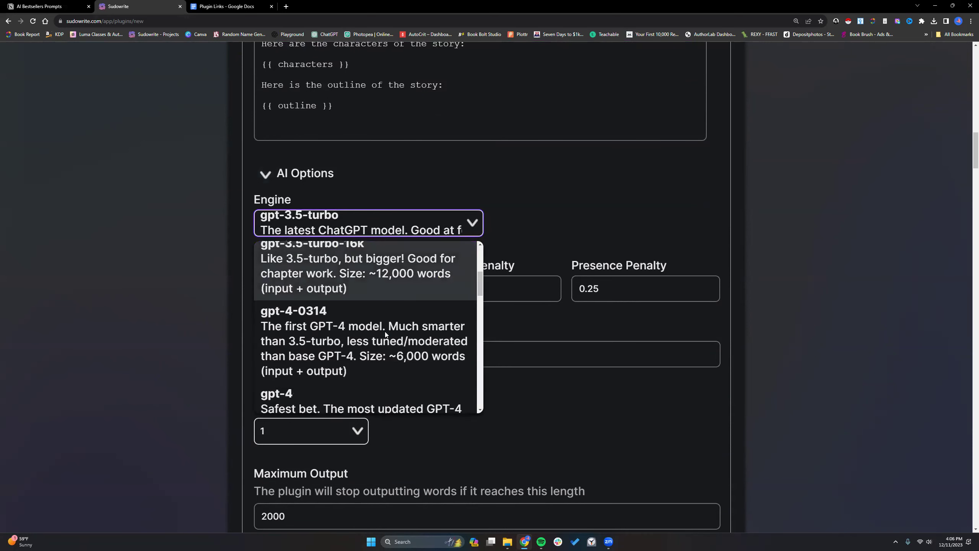
left_click(343, 341)
scroll(343, 341, "down", 6)
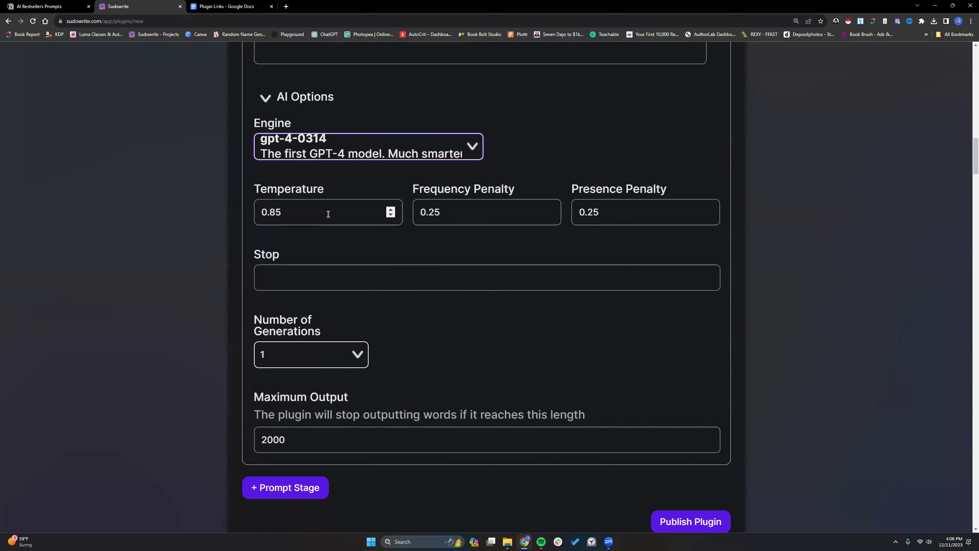
left_click_drag(262, 248, 292, 248)
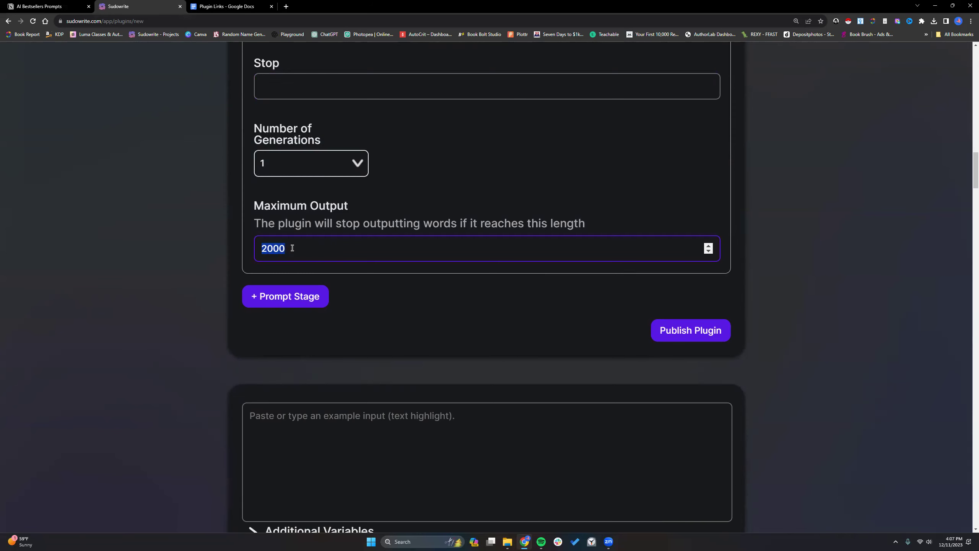
Raise the maximum output to 3000 and review the 24-scene test output
type("300")
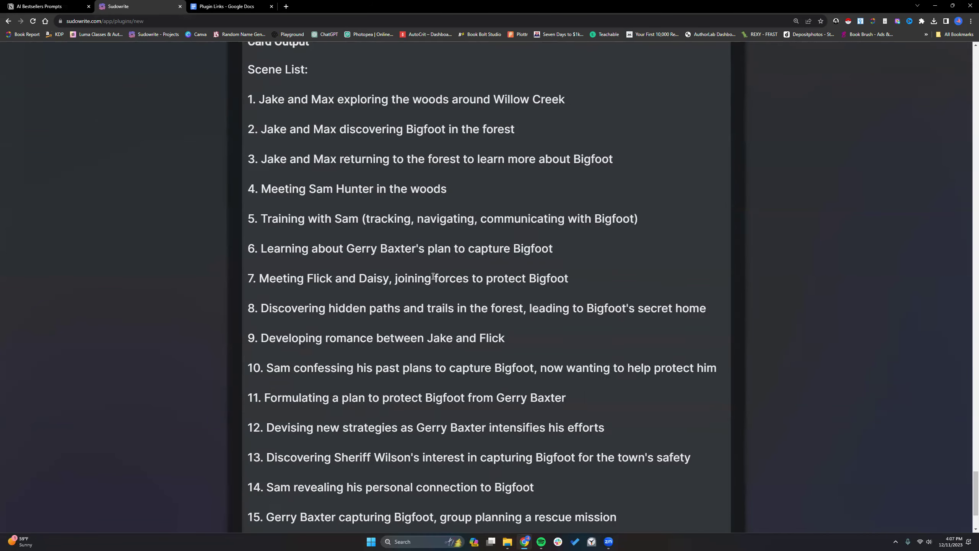
scroll(433, 275, "down", 4)
scroll(433, 276, "up", 5)
scroll(433, 276, "up", 3)
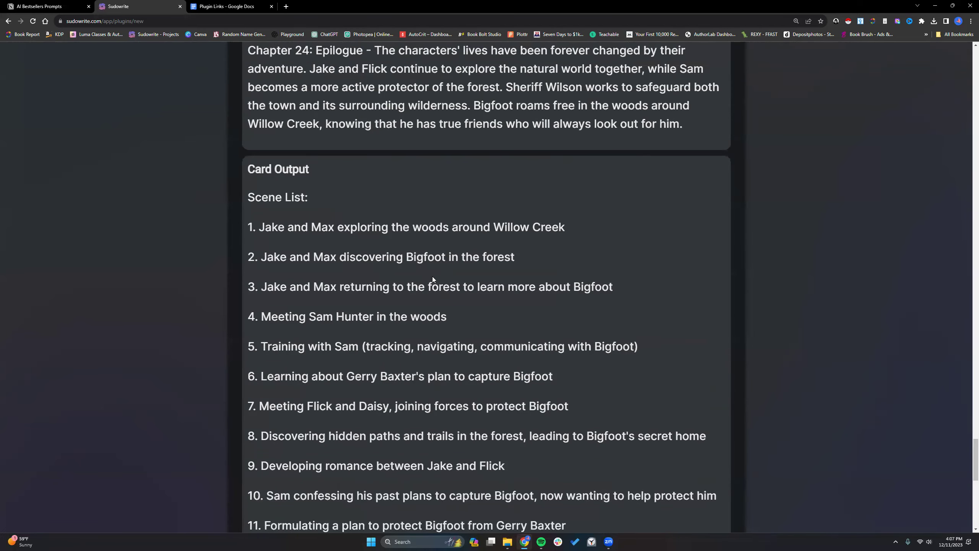
scroll(432, 276, "down", 8)
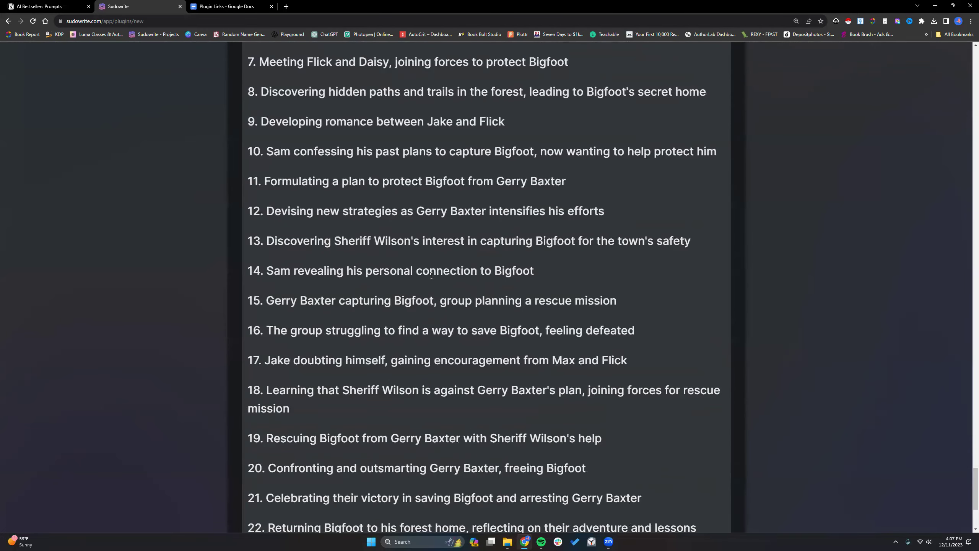
scroll(431, 275, "down", 5)
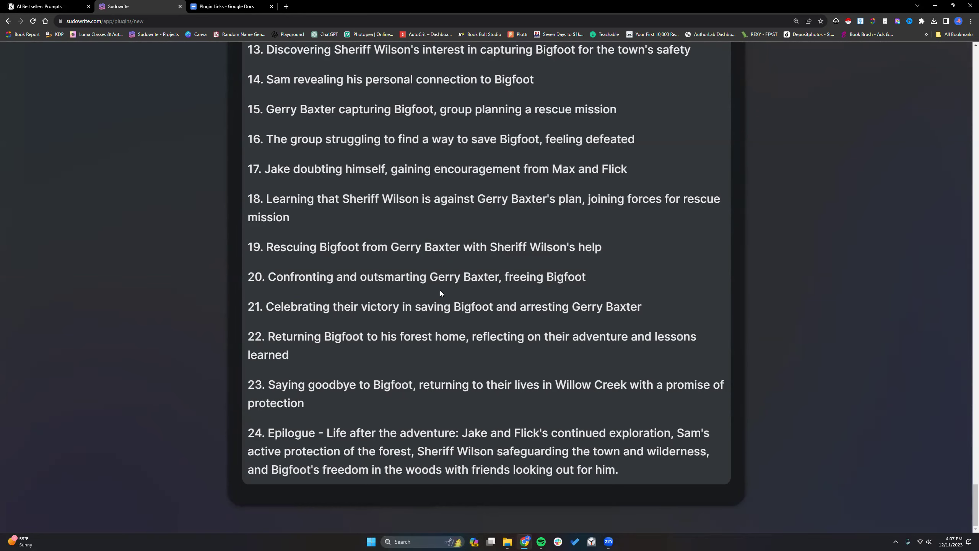
scroll(439, 292, "up", 5)
scroll(438, 293, "up", 20)
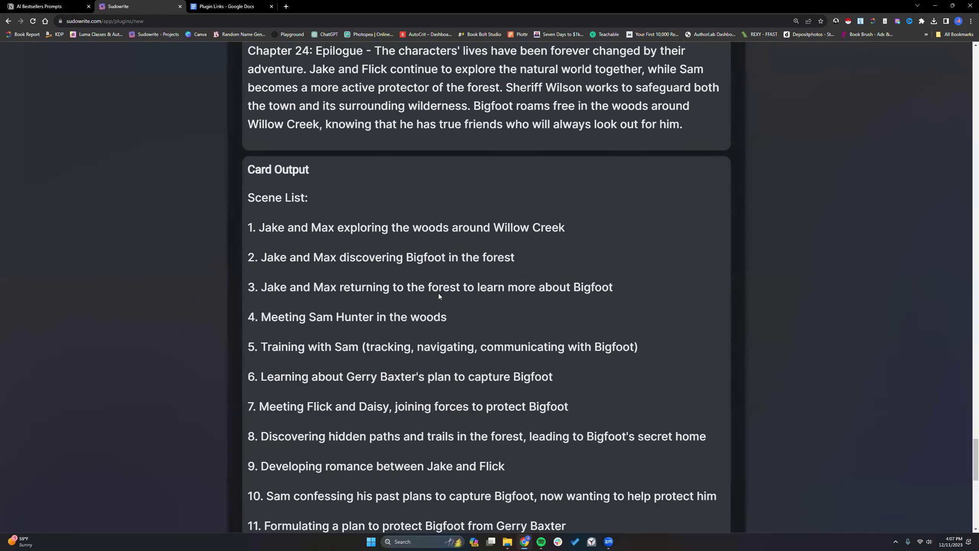
scroll(513, 322, "up", 15)
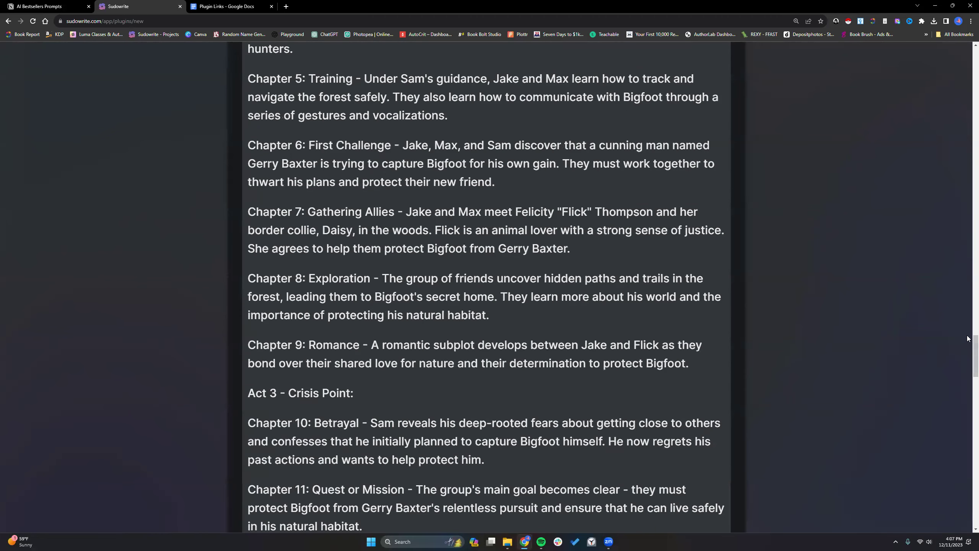
scroll(967, 344, "up", 5)
scroll(965, 216, "up", 20)
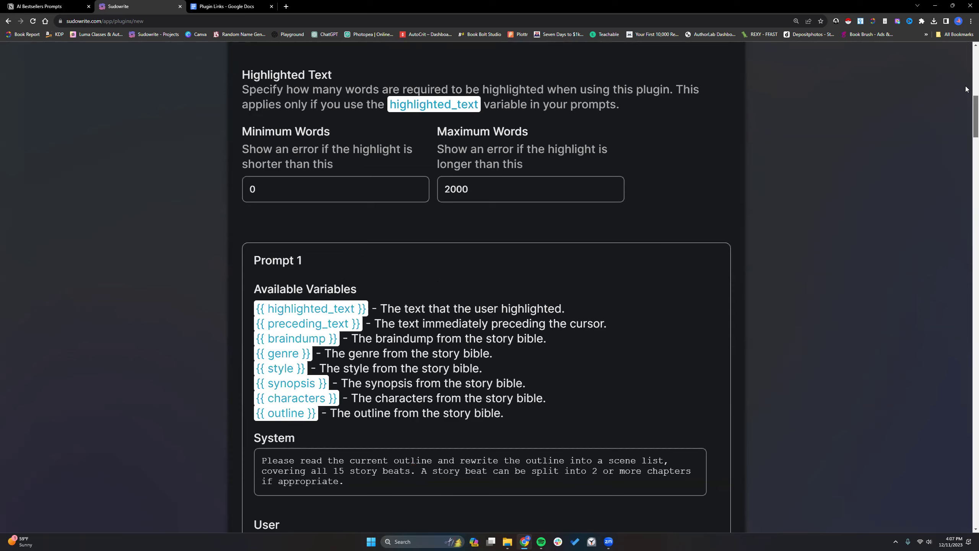
scroll(965, 86, "up", 12)
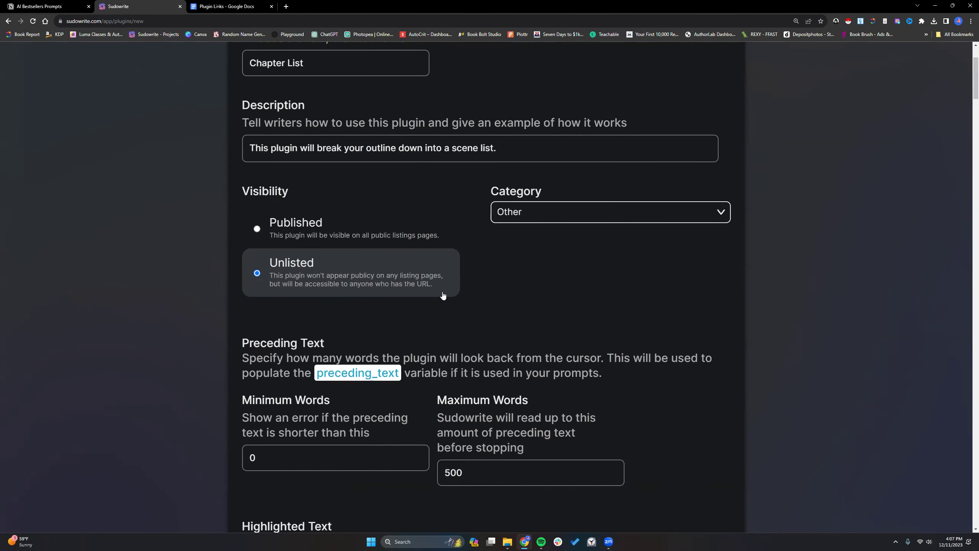
scroll(615, 296, "down", 16)
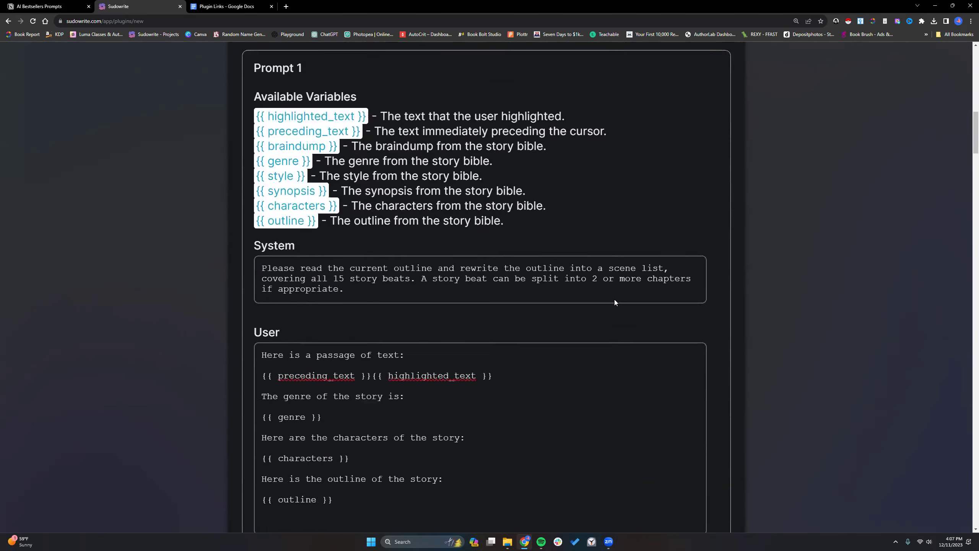
scroll(614, 301, "down", 4)
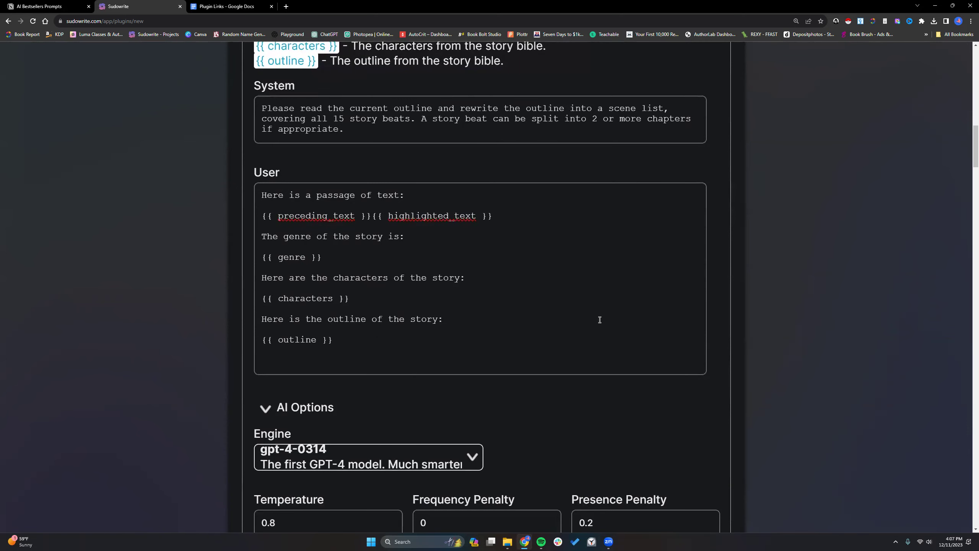
scroll(600, 319, "down", 1)
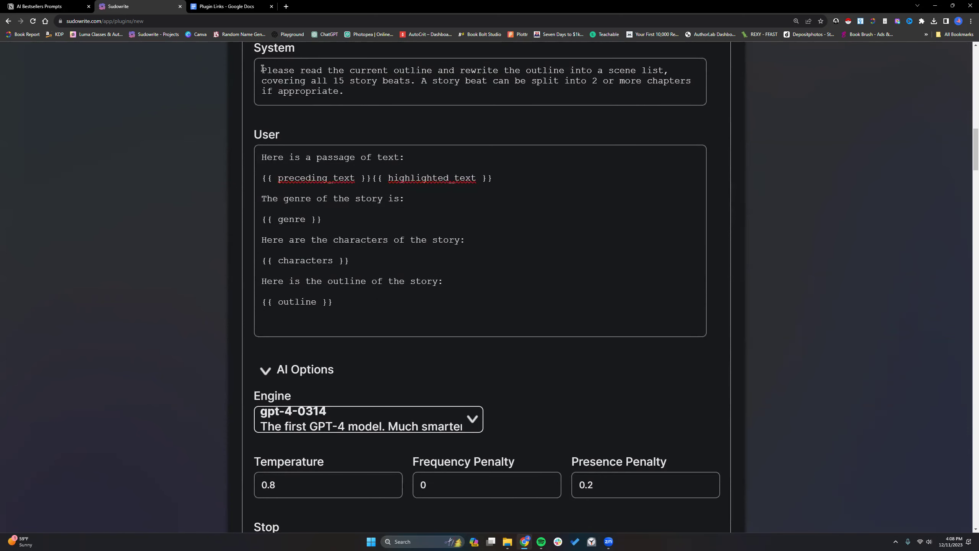
left_click_drag(262, 68, 352, 92)
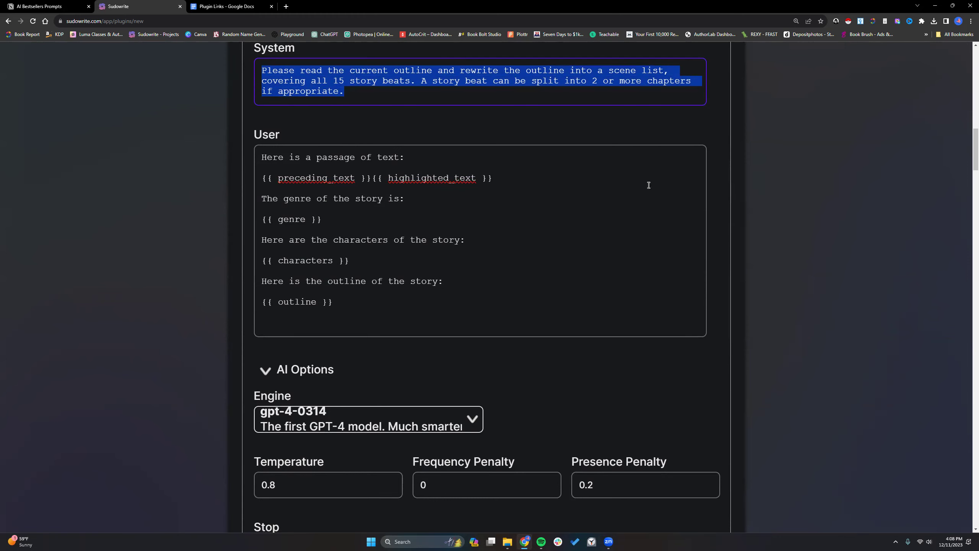
scroll(746, 265, "down", 10)
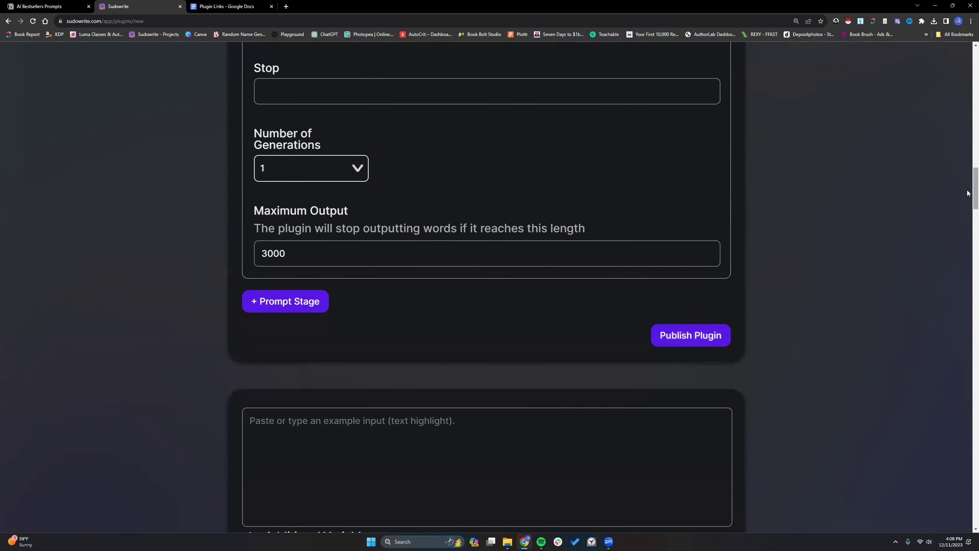
scroll(967, 193, "up", 10)
scroll(967, 67, "up", 10)
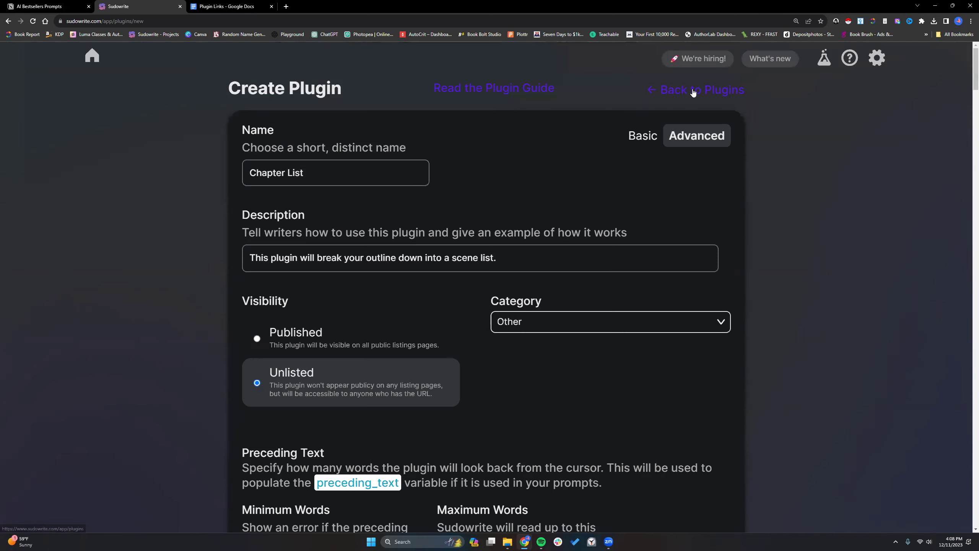
From the Yours plugins list, create a new plugin named 'Character Backstory'
left_click(665, 90)
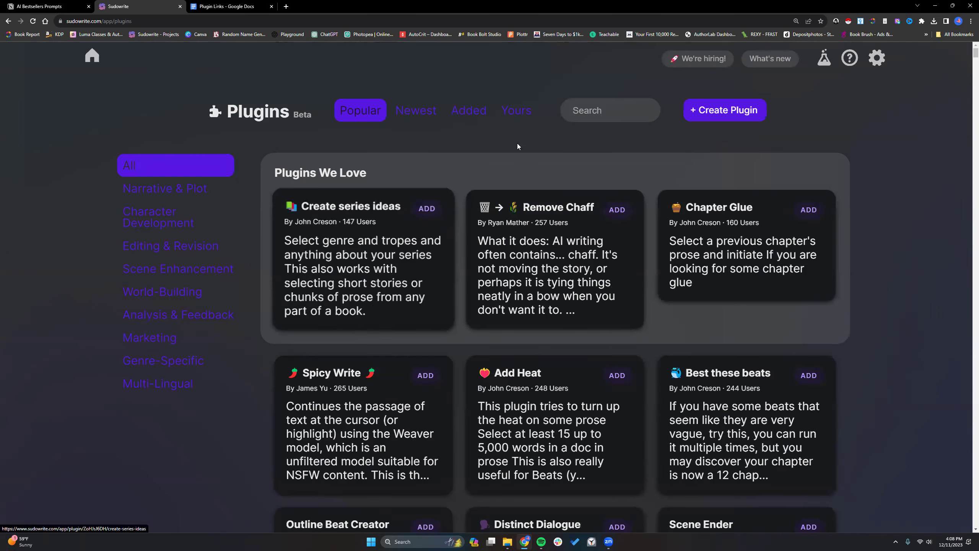
left_click(523, 115)
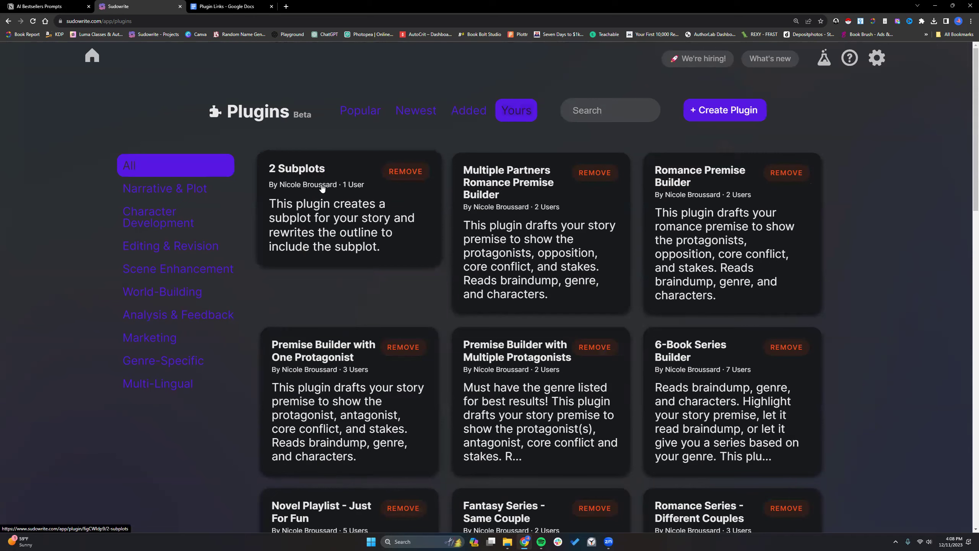
left_click(718, 112)
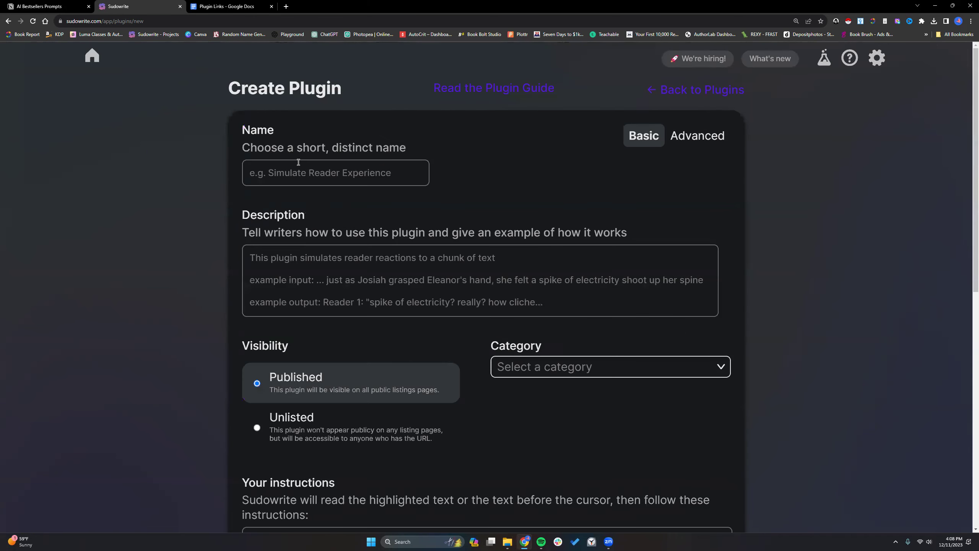
left_click(306, 173)
type("Chara")
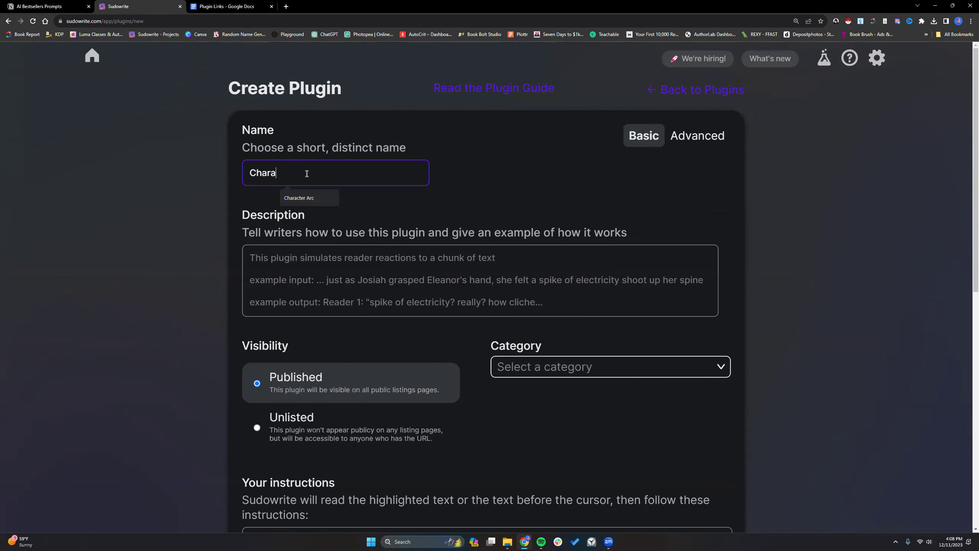
type("cter Backstory")
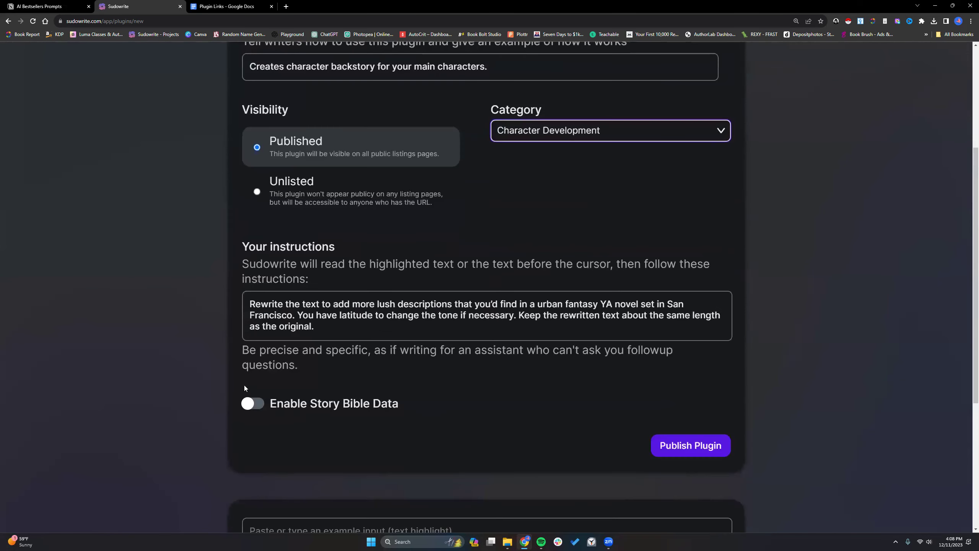
Enable Story Bible Data with Genre, Braindump and Characters as context
left_click(254, 404)
scroll(273, 443, "down", 2)
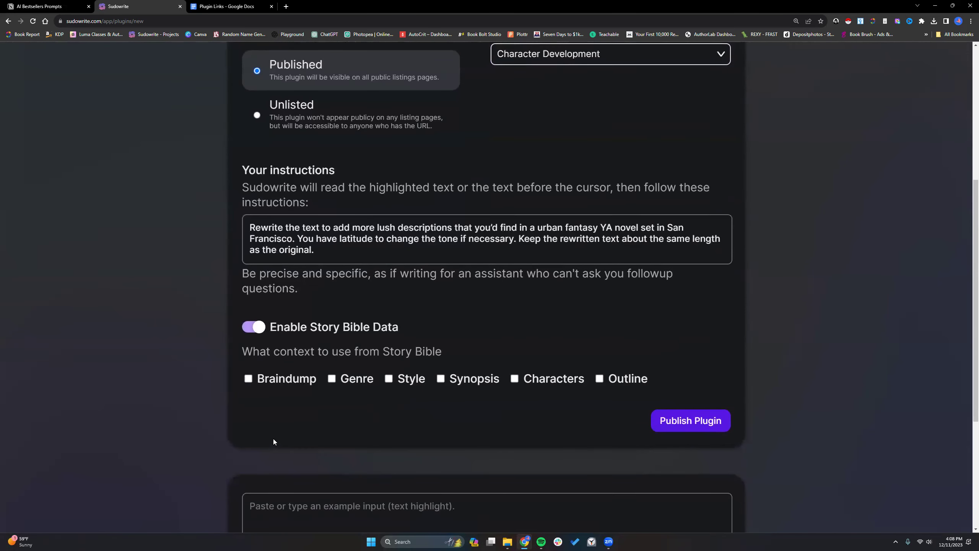
left_click(332, 379)
left_click(248, 379)
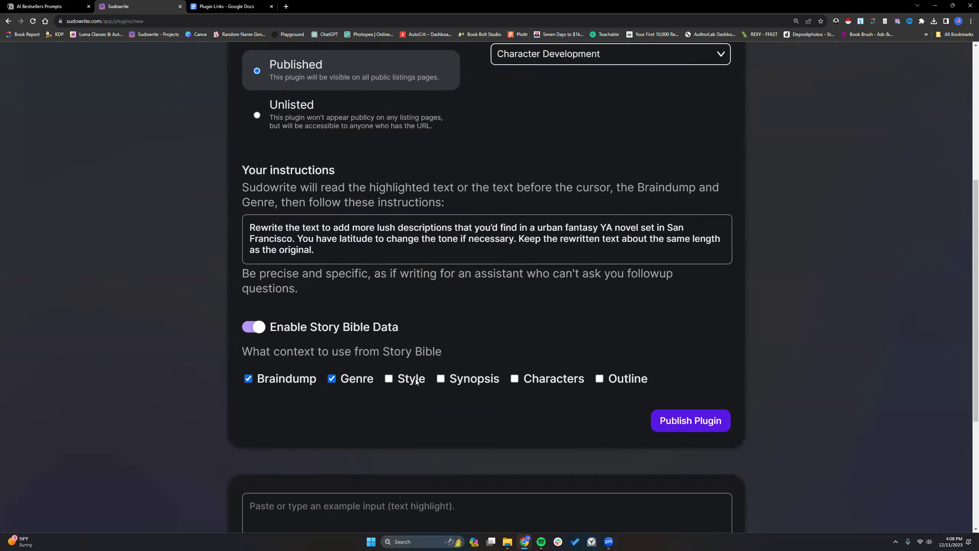
left_click(514, 378)
Replace the sample instructions with a request for protagonist and antagonist backstories shaping their actions
left_click_drag(250, 227, 331, 251)
type("Create a character backstory")
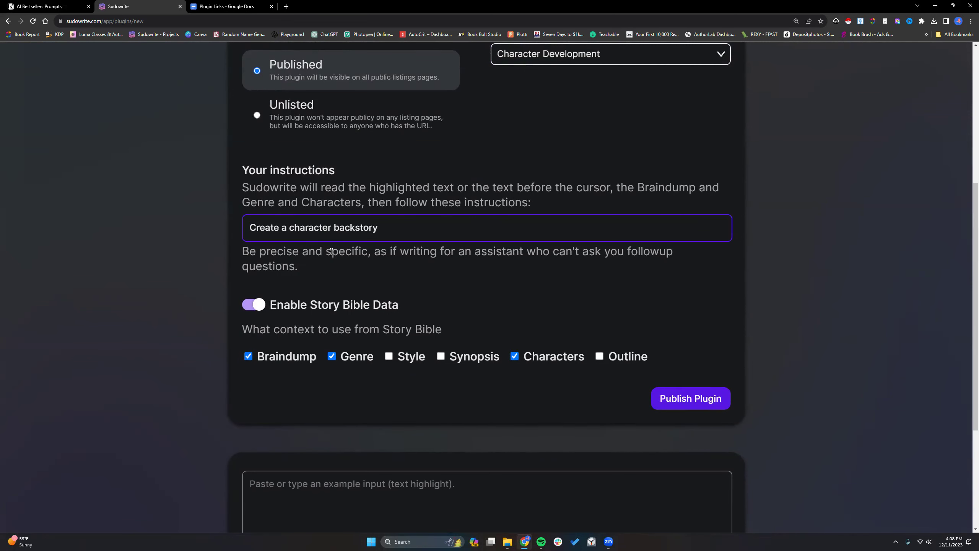
type("for your main protagonist ")
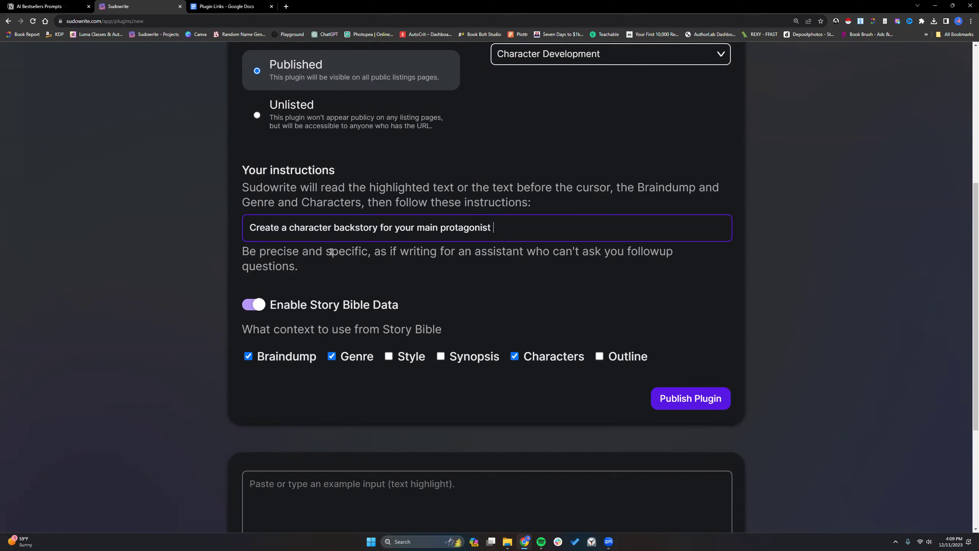
type("and antagonist. This backstory should e")
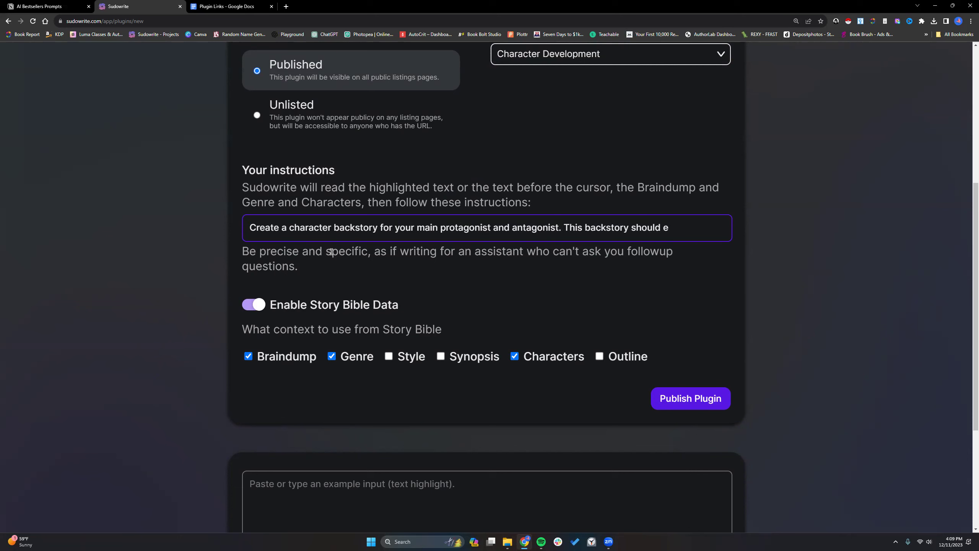
type("x")
key("BackSpace")
type("reveal why the")
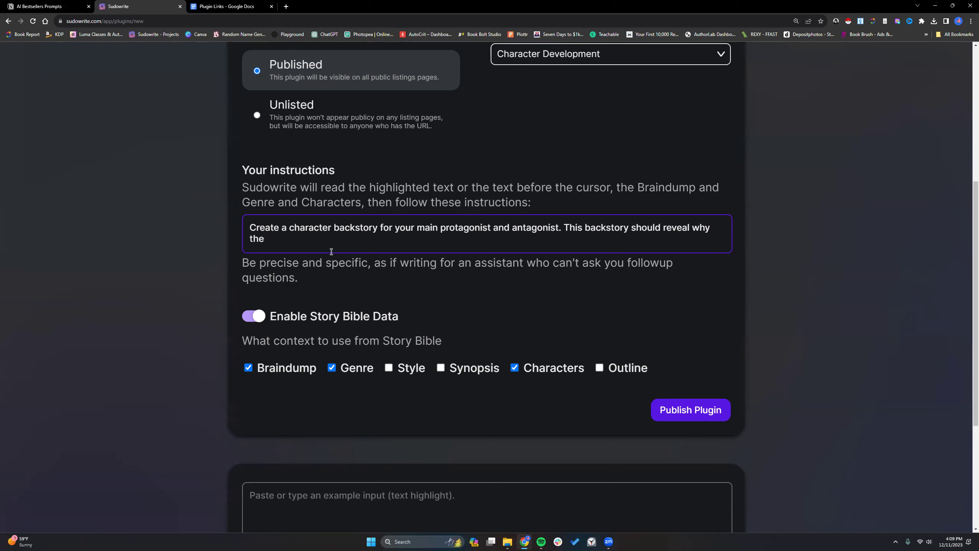
type(" charac")
key("BackSpace")
key("BackSpace")
type("acters act the way they do in ")
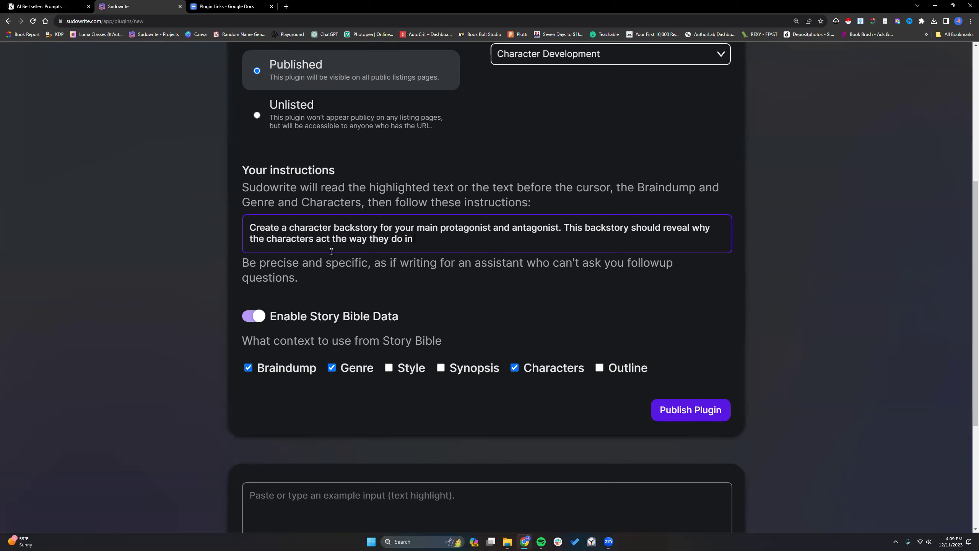
type("the story and s")
key("BackSpace")
key("BackSpace")
key("BackSpace")
key("BackSpace")
key("BackSpace")
key("BackSpace")
type(". Show how th")
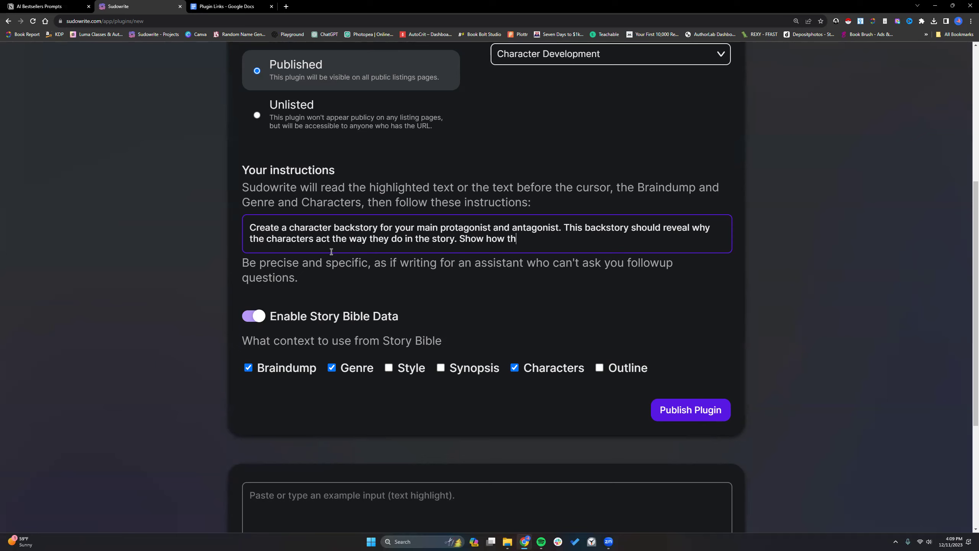
type("eir backstory affects their a")
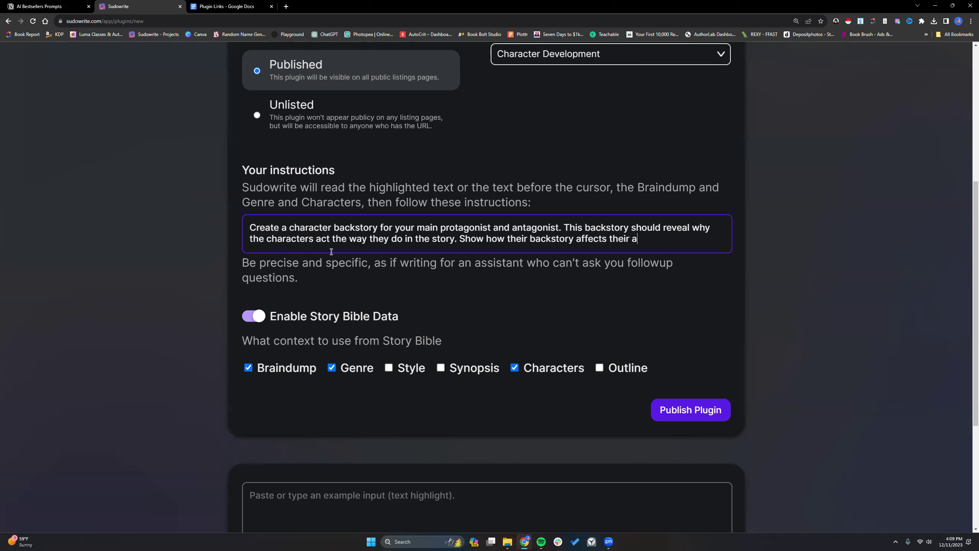
type("ctions in the story.")
Change 'your' to 'the' and delete the redundant sentence about why characters act
double_click(405, 229)
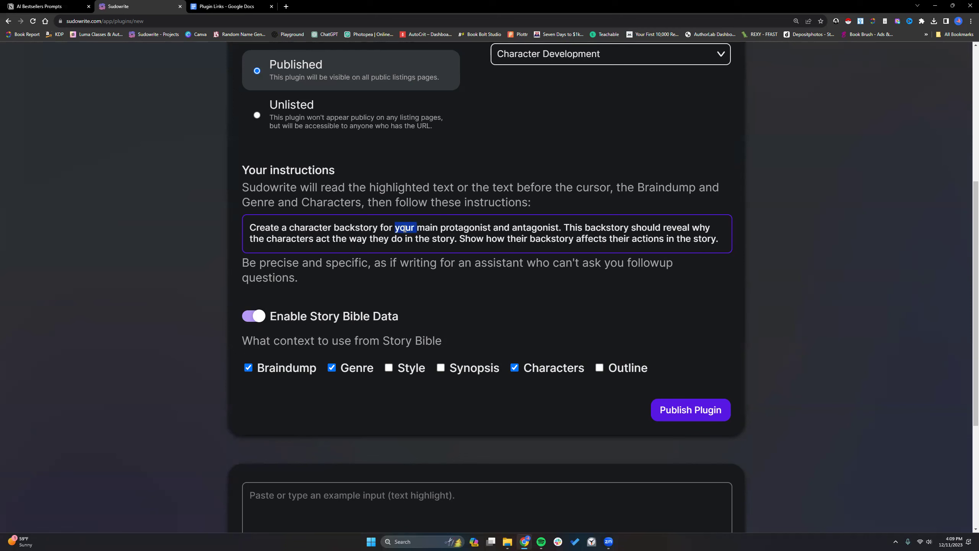
type("the")
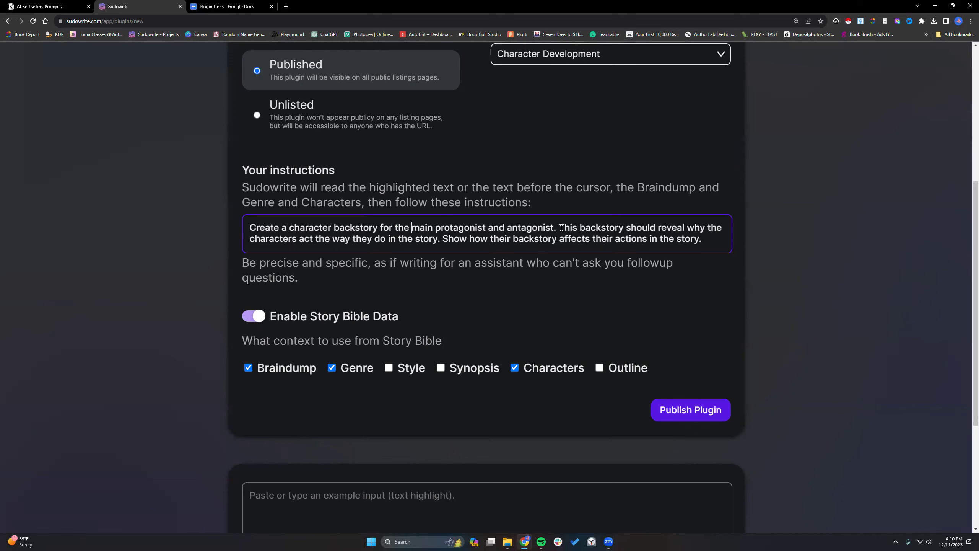
left_click_drag(559, 228, 446, 239)
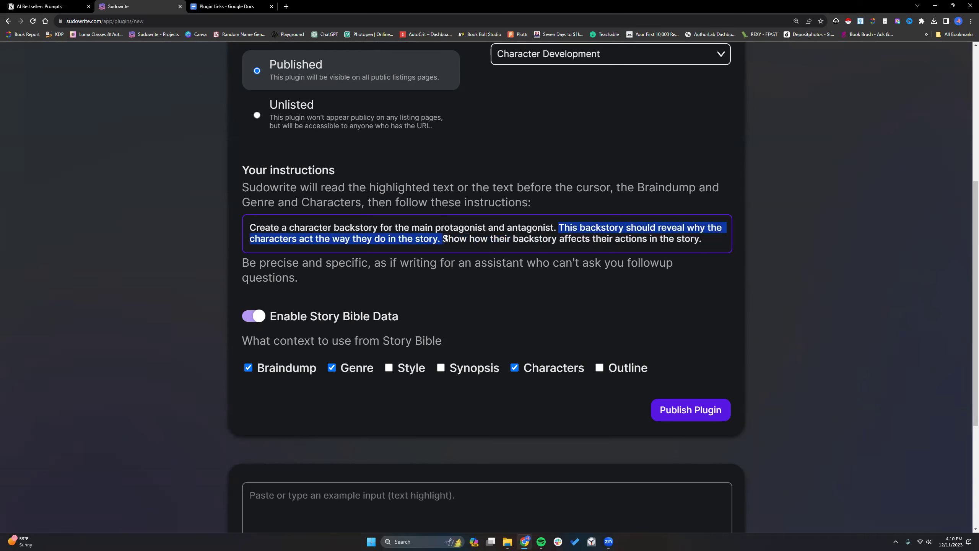
key("BackSpace")
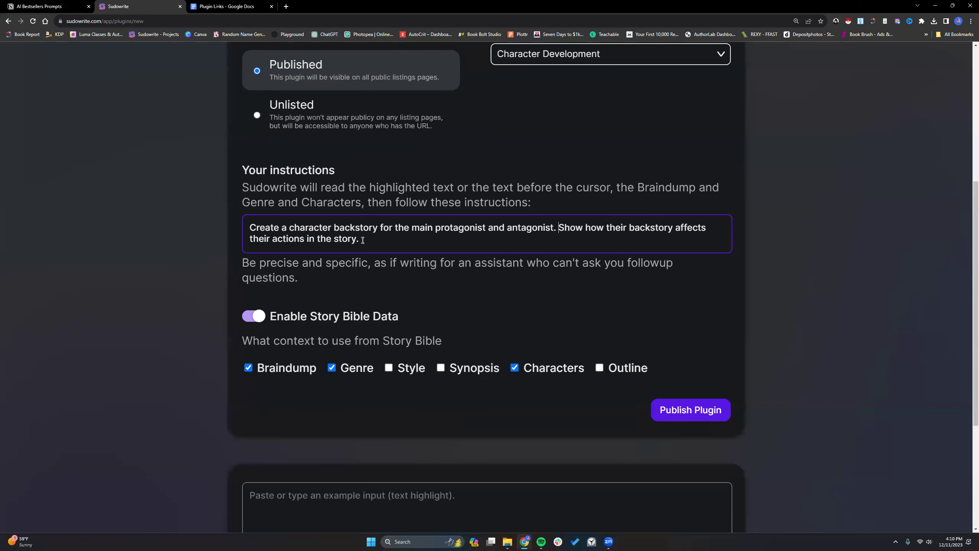
scroll(492, 314, "down", 5)
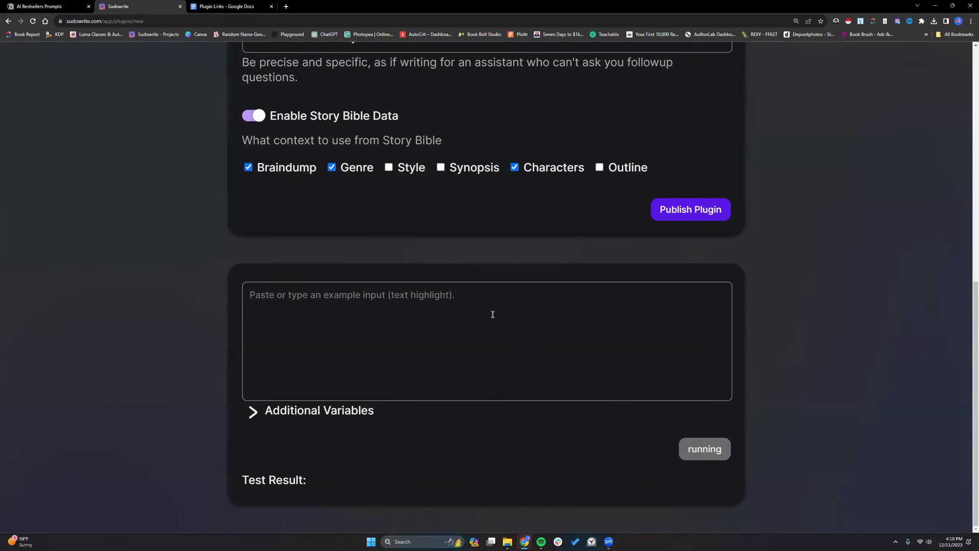
scroll(468, 254, "down", 10)
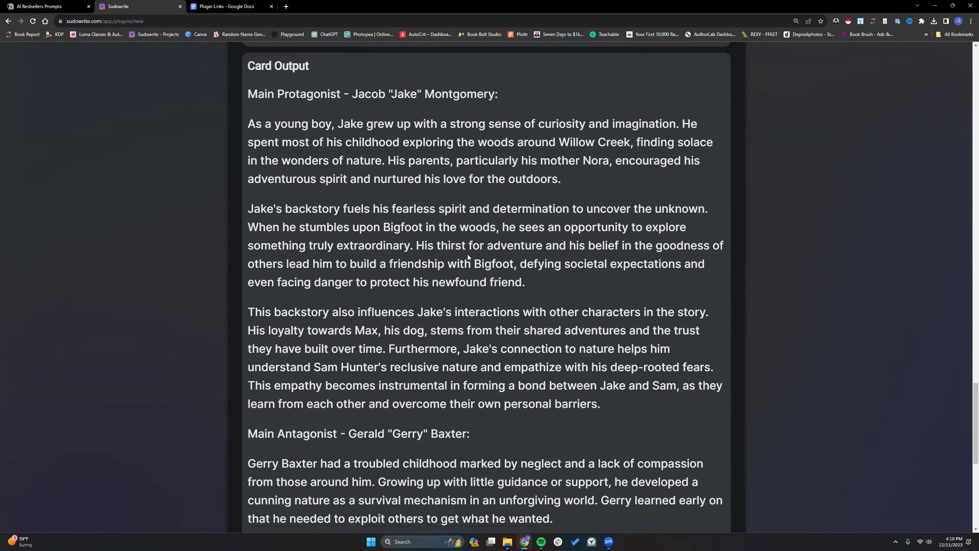
scroll(468, 254, "down", 7)
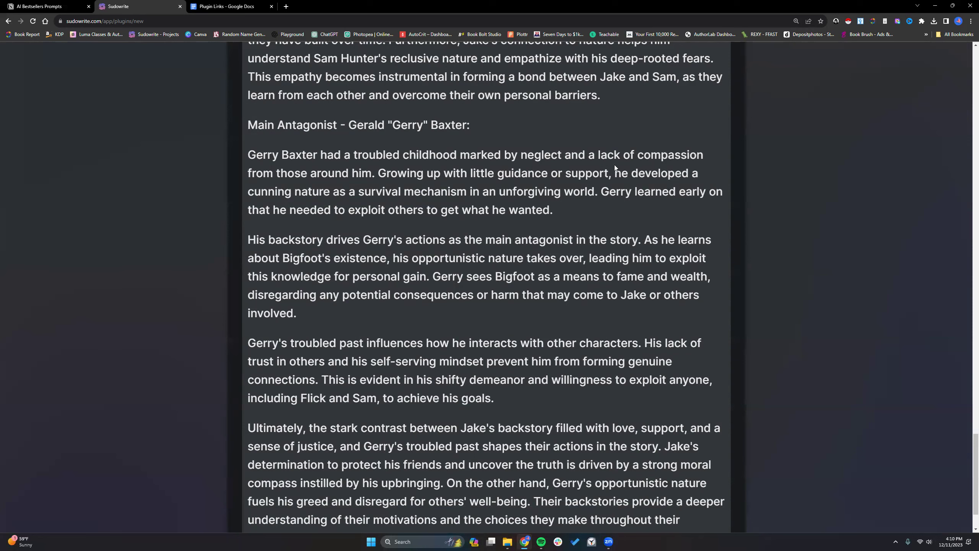
scroll(297, 230, "down", 1)
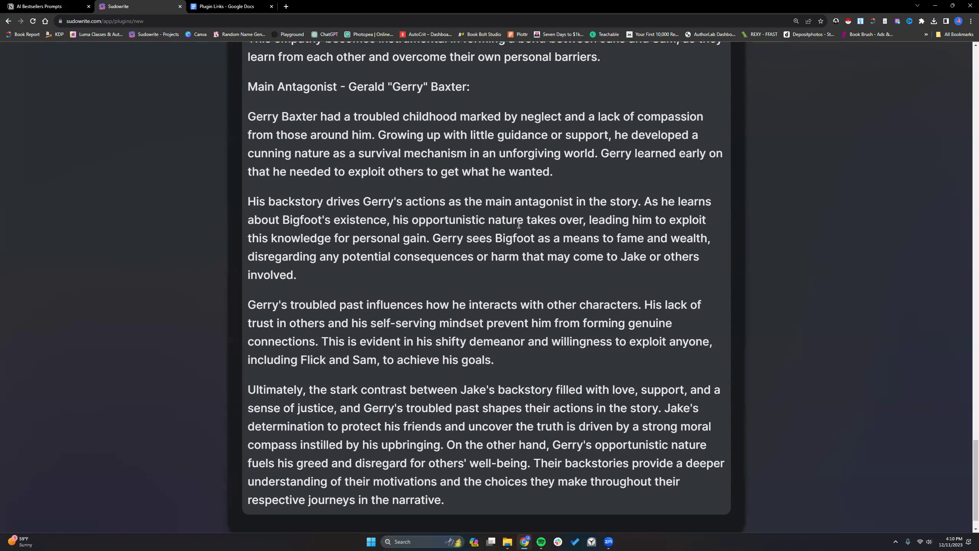
scroll(338, 257, "down", 1)
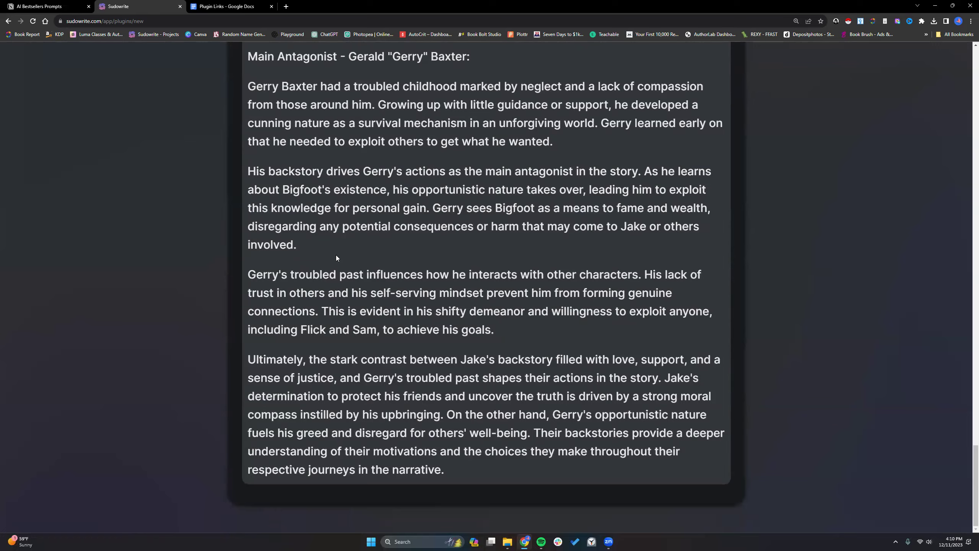
scroll(336, 255, "up", 15)
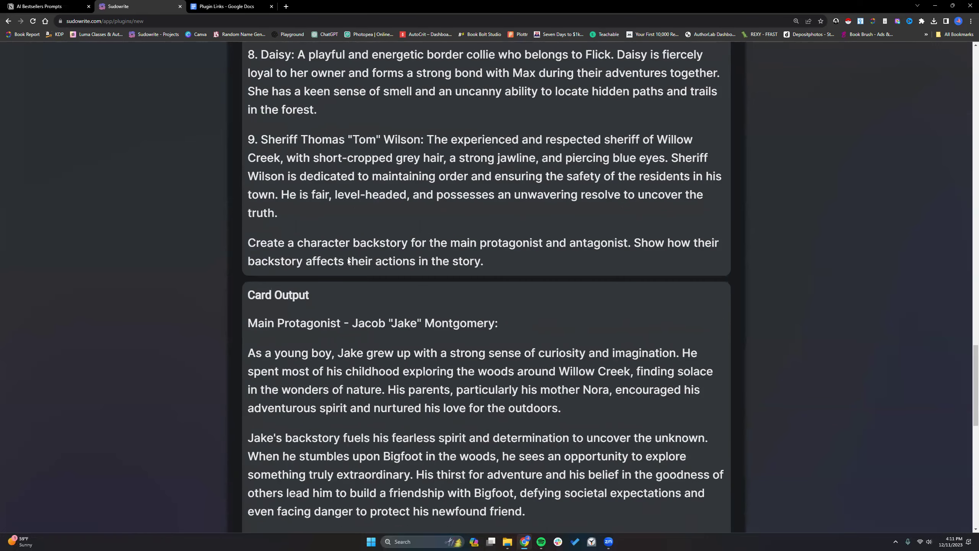
scroll(349, 258, "up", 15)
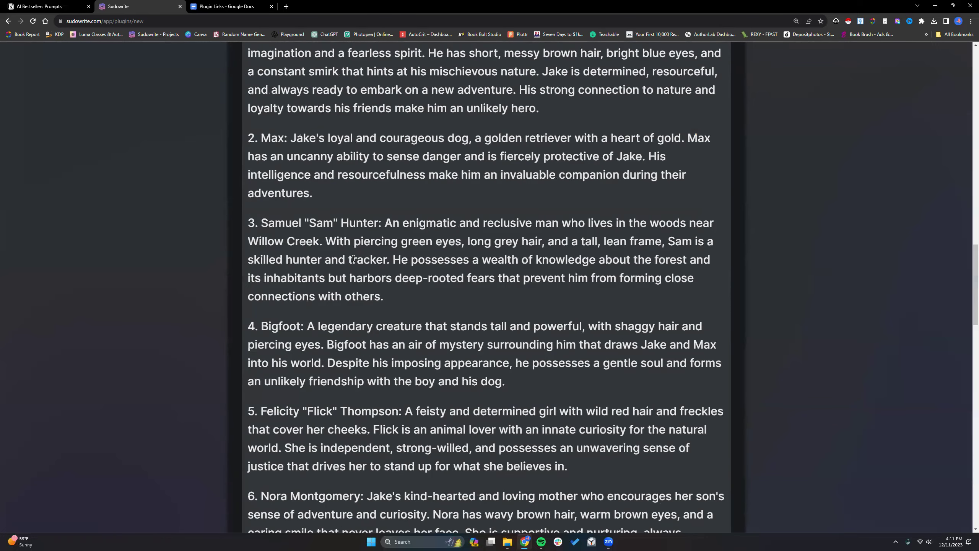
scroll(353, 259, "up", 15)
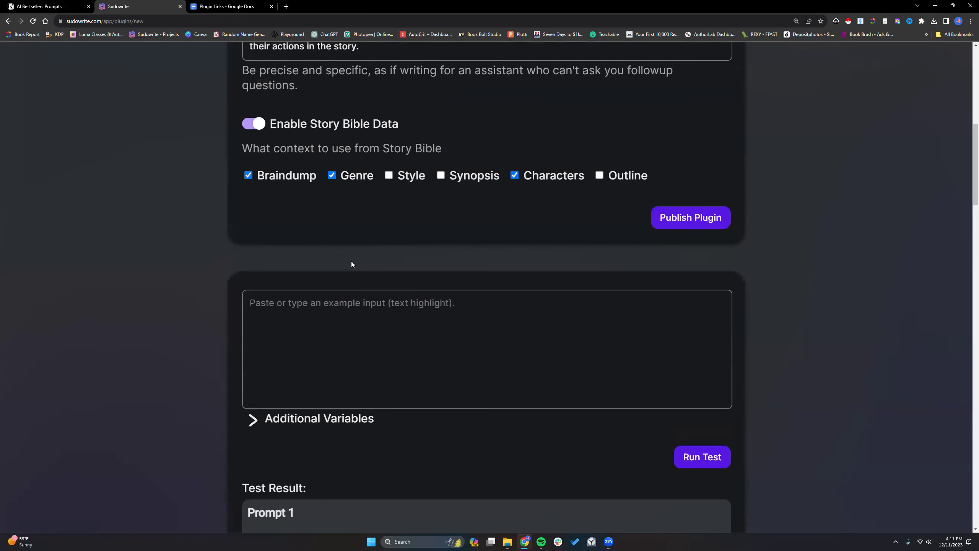
scroll(352, 265, "up", 15)
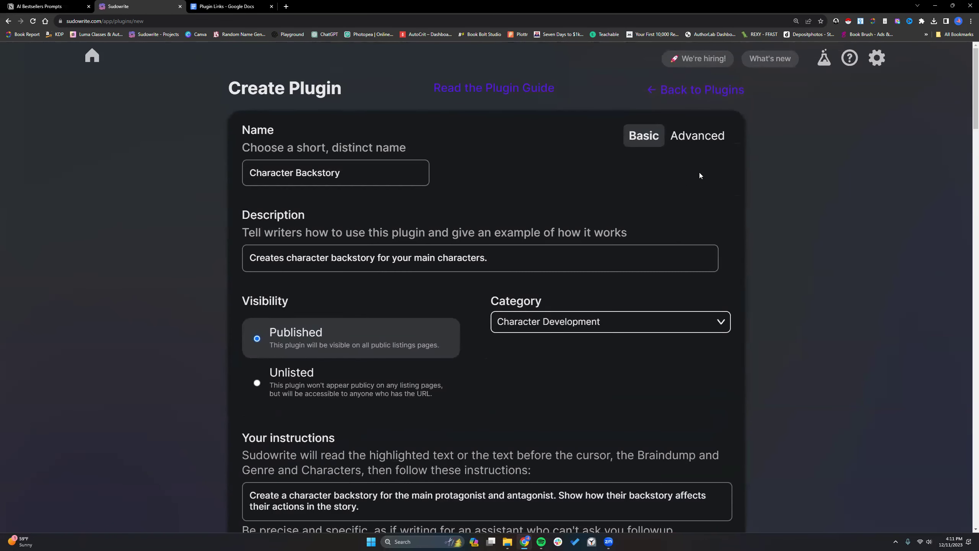
Make the Character Backstory plugin unlisted and keep its frequency penalty at 0
left_click(257, 383)
left_click(707, 138)
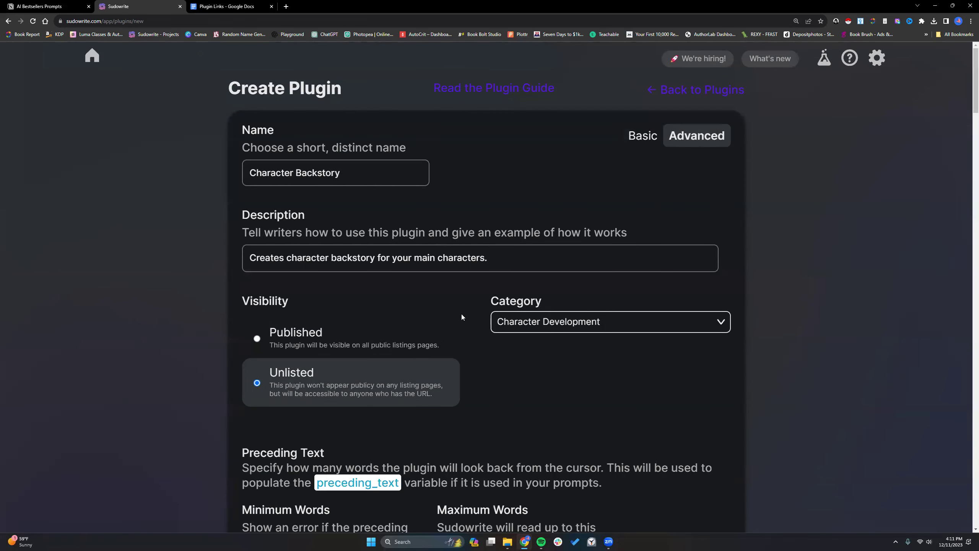
scroll(458, 319, "down", 15)
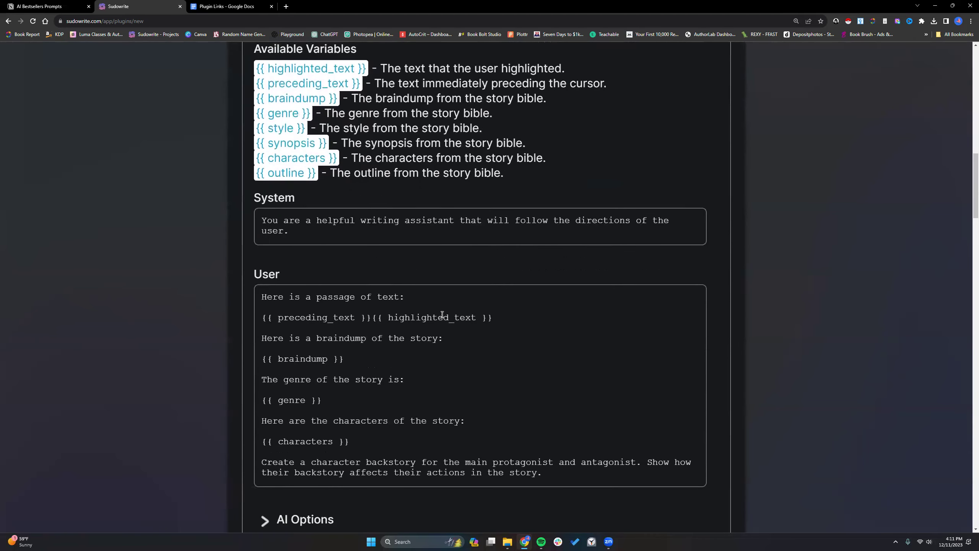
scroll(345, 400, "down", 2)
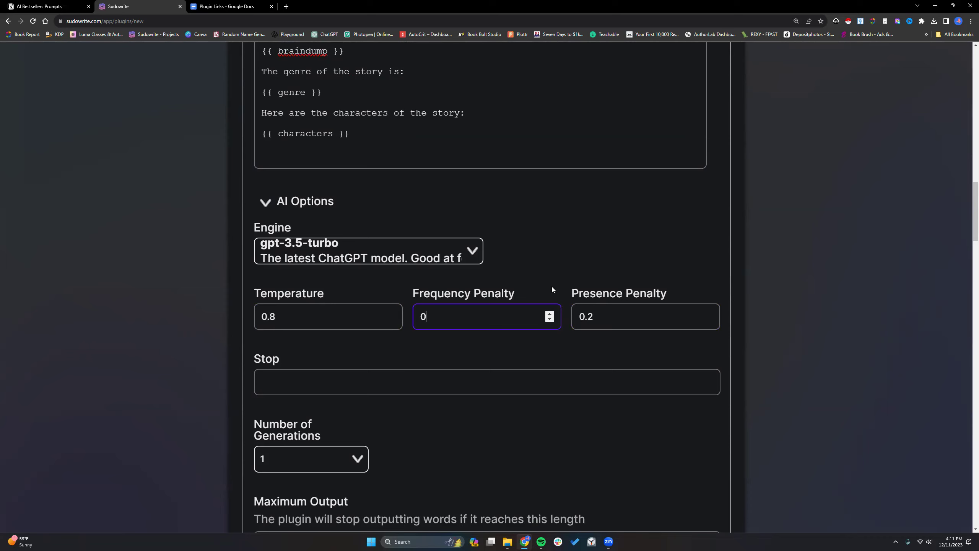
left_click(511, 384)
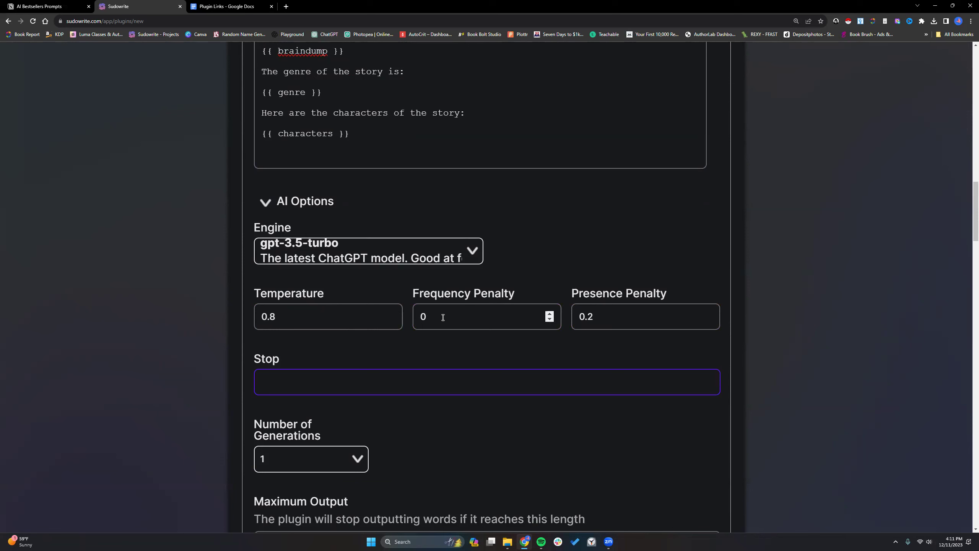
Choose gpt-4-0314 as the plugin's AI engine, leaving maximum output at 2000
left_click(473, 249)
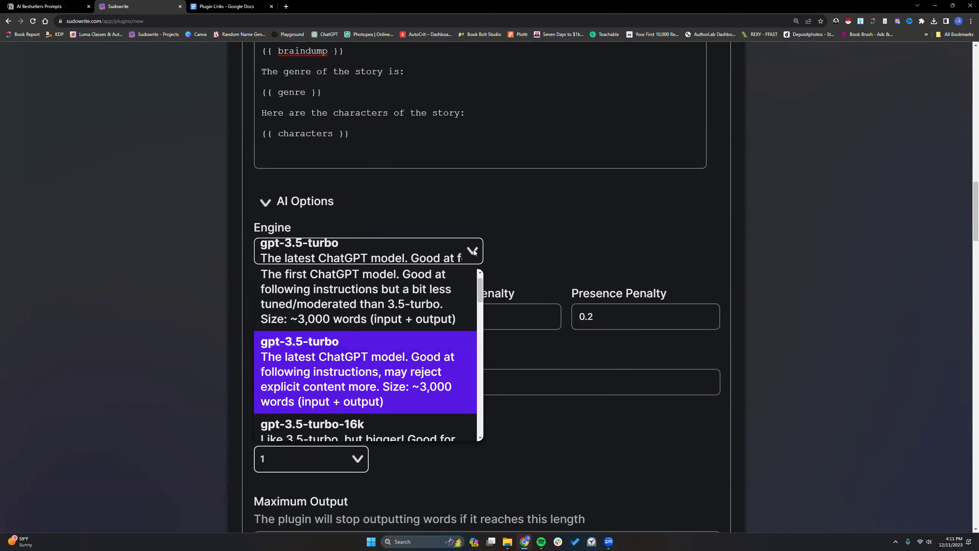
scroll(402, 368, "down", 5)
scroll(402, 369, "down", 2)
scroll(401, 368, "up", 1)
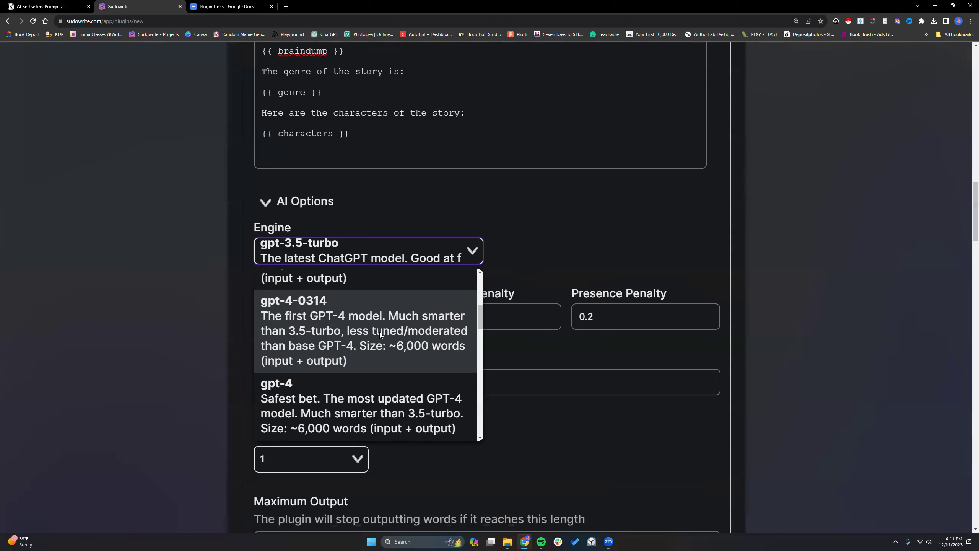
left_click(349, 338)
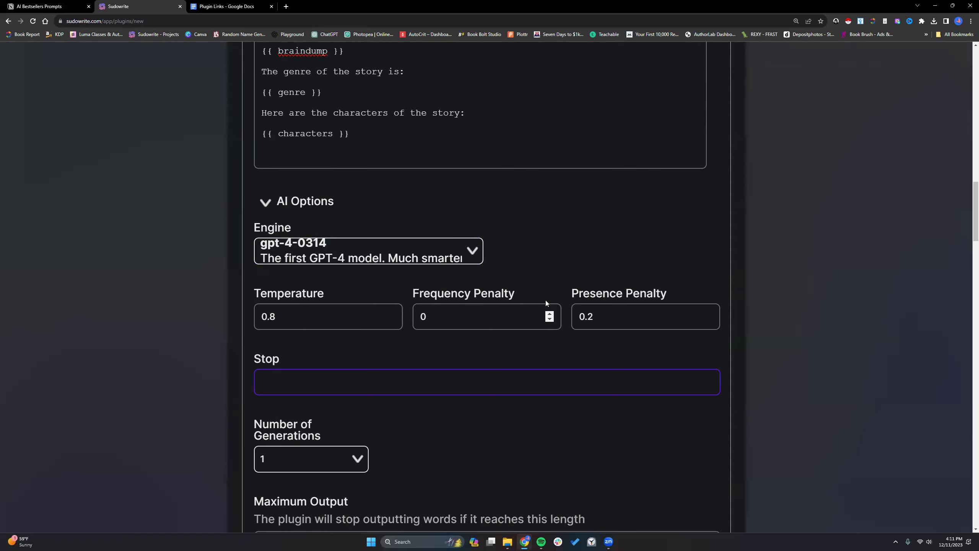
scroll(597, 312, "down", 1)
scroll(597, 311, "down", 5)
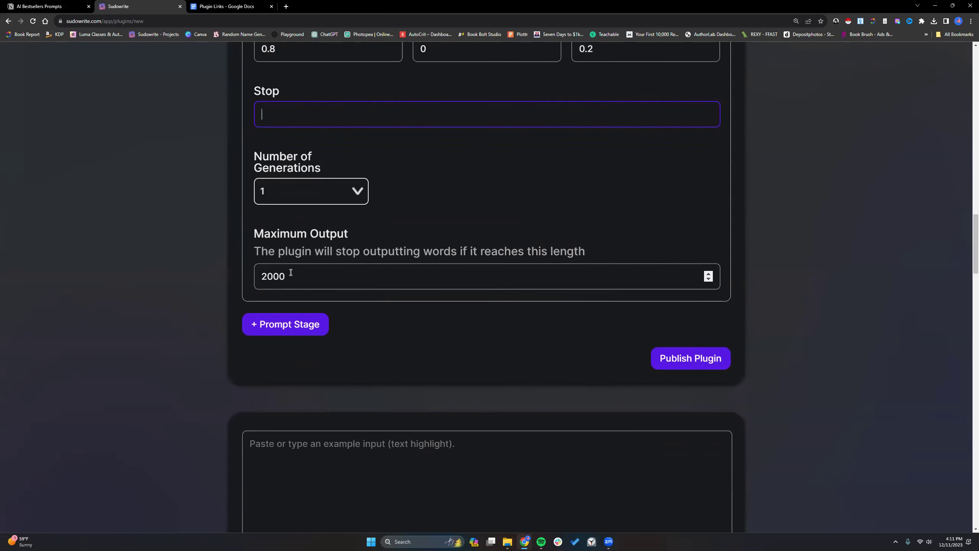
scroll(615, 395, "down", 5)
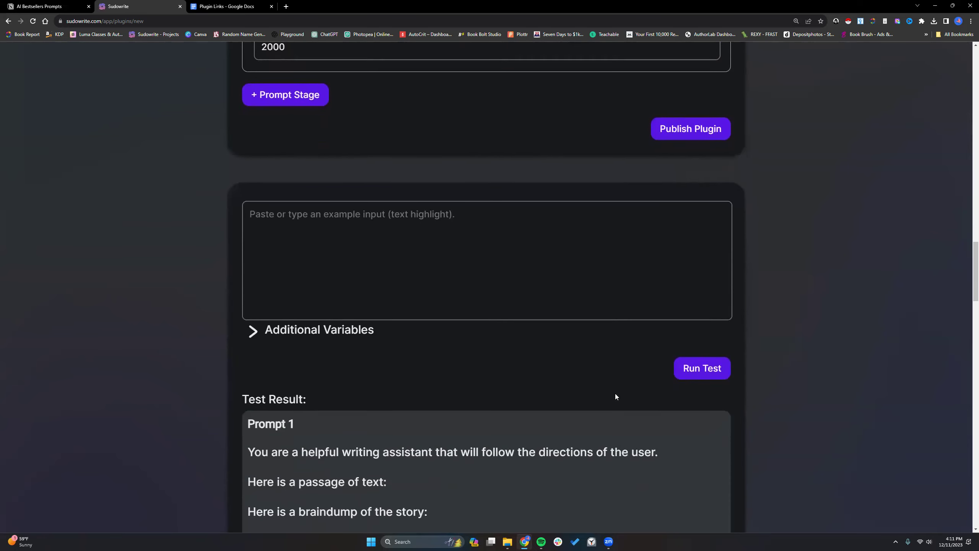
scroll(614, 392, "up", 3)
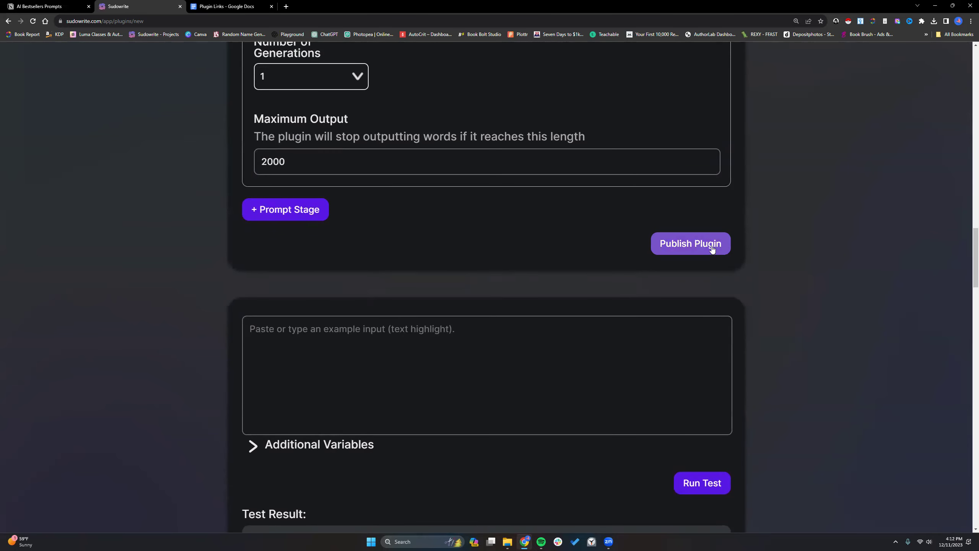
Publish the Character Backstory plugin and review its prompt with Braindump, Genre and Characters variables
left_click(672, 247)
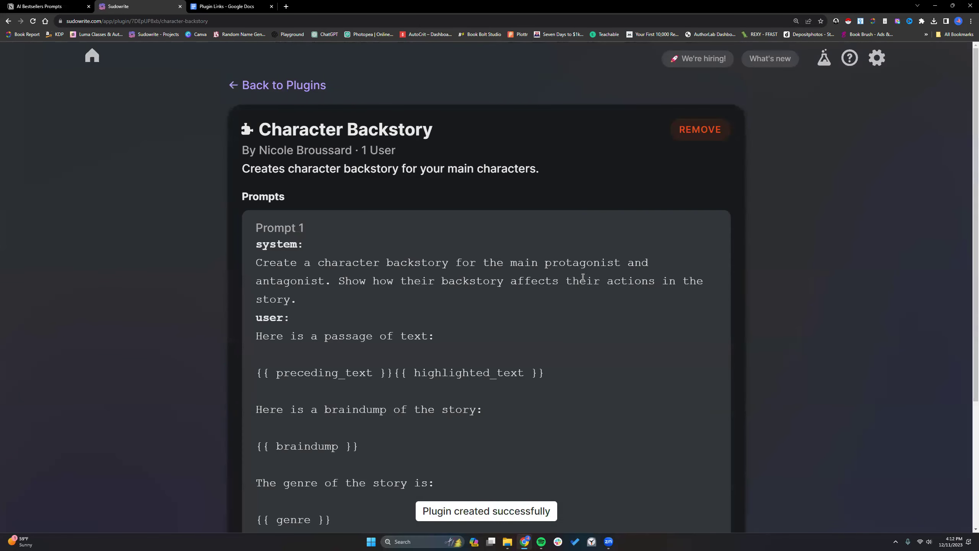
scroll(577, 312, "down", 4)
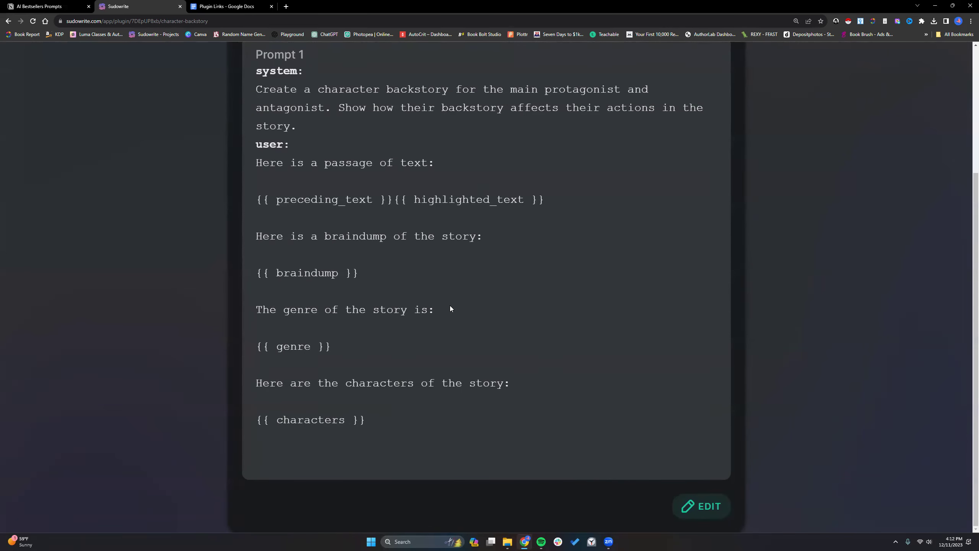
scroll(450, 304, "up", 4)
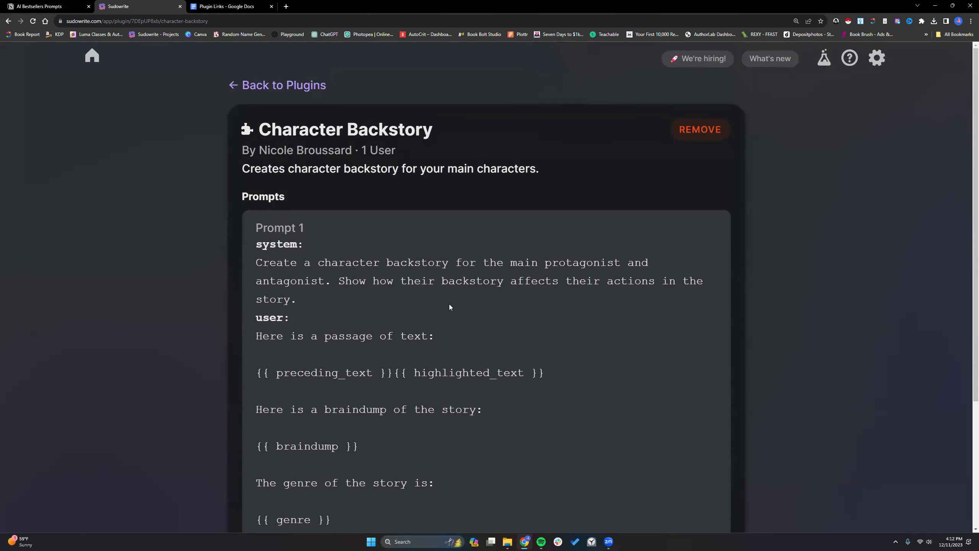
Return to the plugins list, filter to Yours, and browse the Character Backstory and 2 Subplots cards
left_click(272, 83)
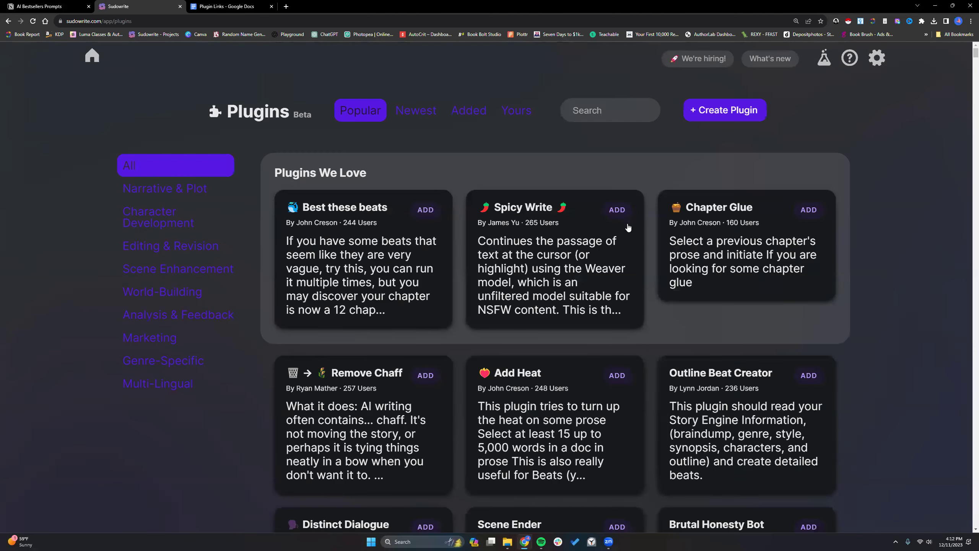
left_click(520, 111)
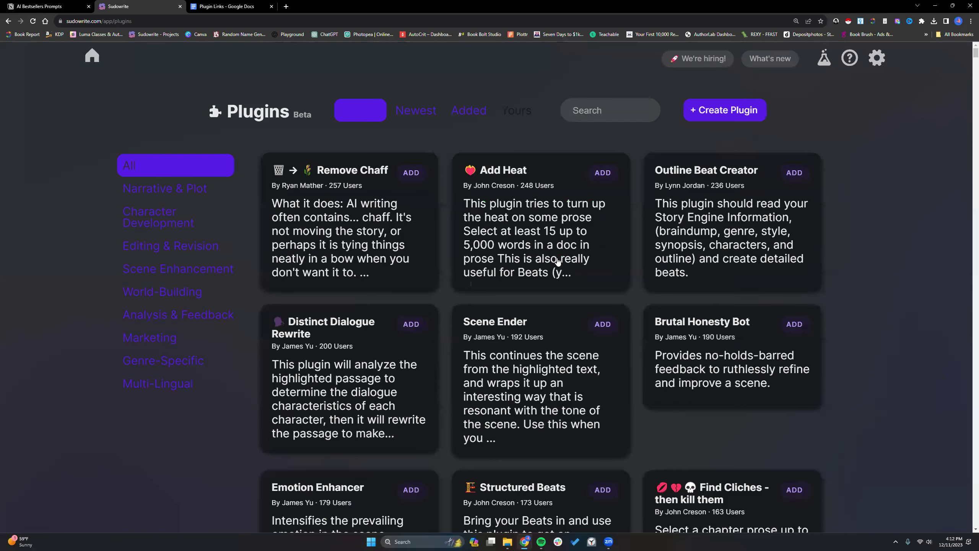
scroll(557, 260, "down", 10)
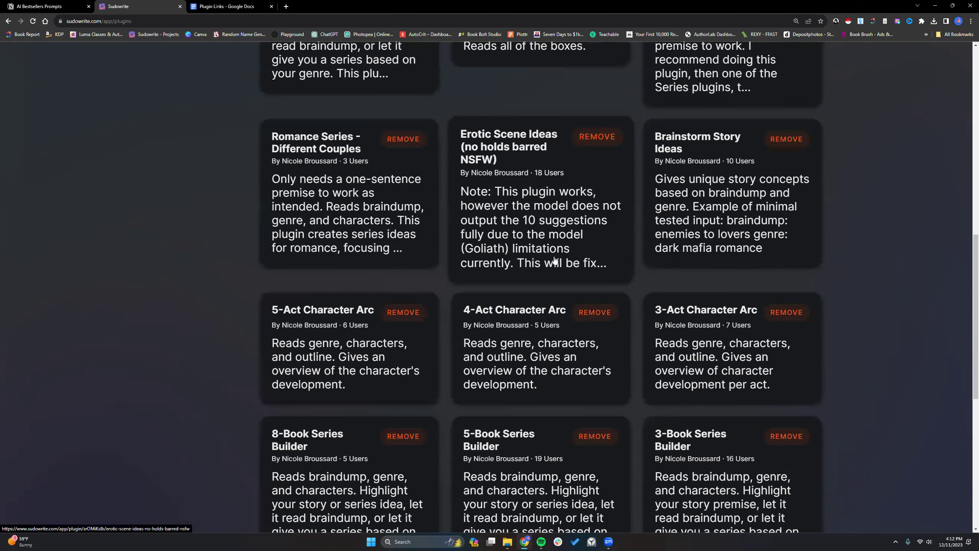
scroll(555, 260, "down", 7)
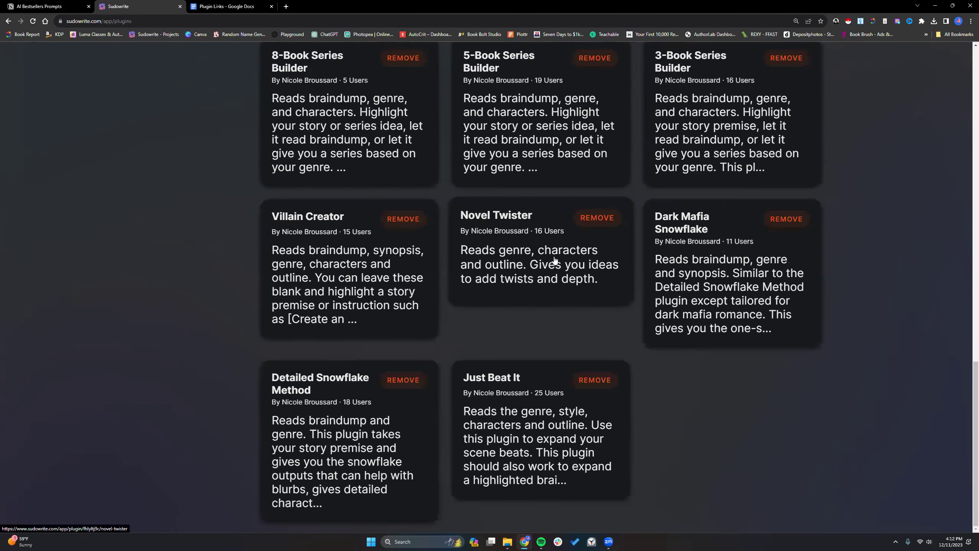
scroll(554, 260, "up", 6)
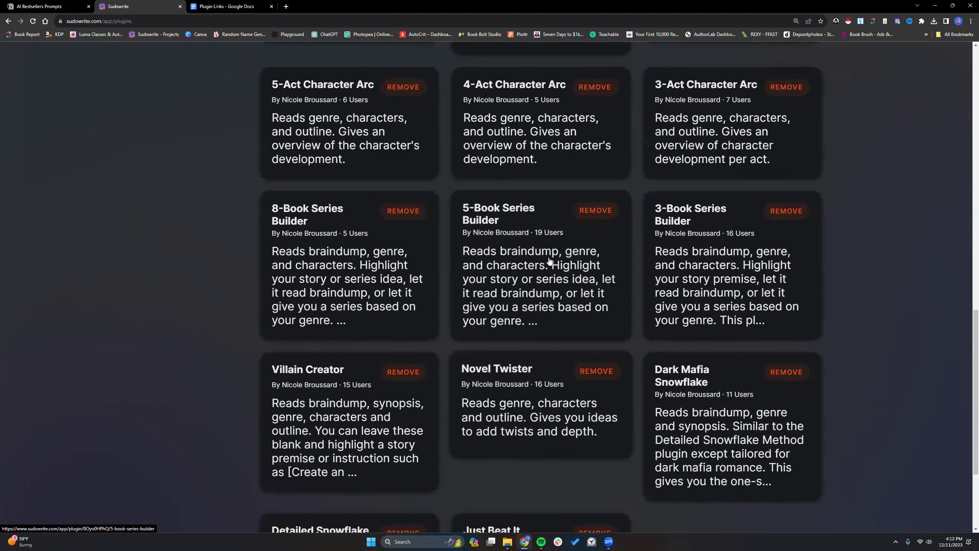
scroll(550, 261, "up", 5)
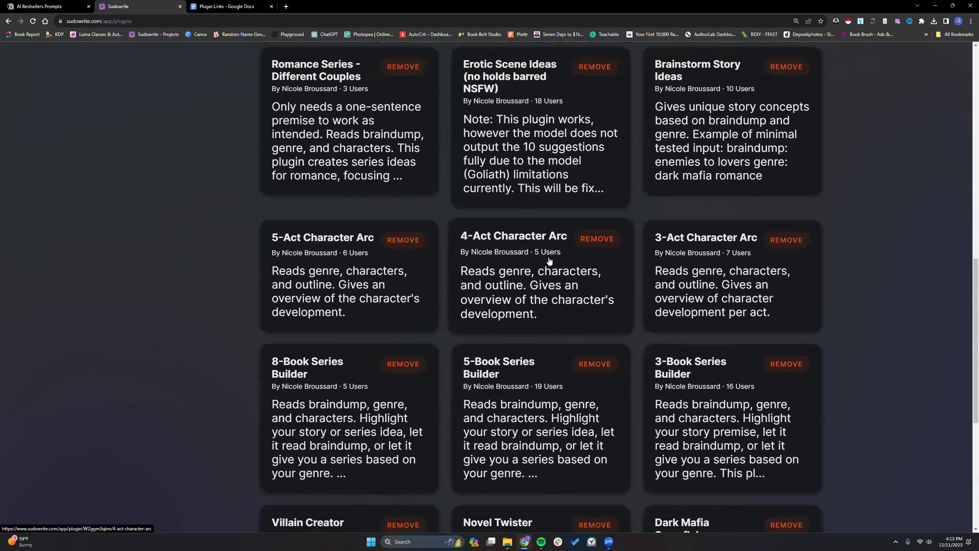
scroll(549, 261, "up", 2)
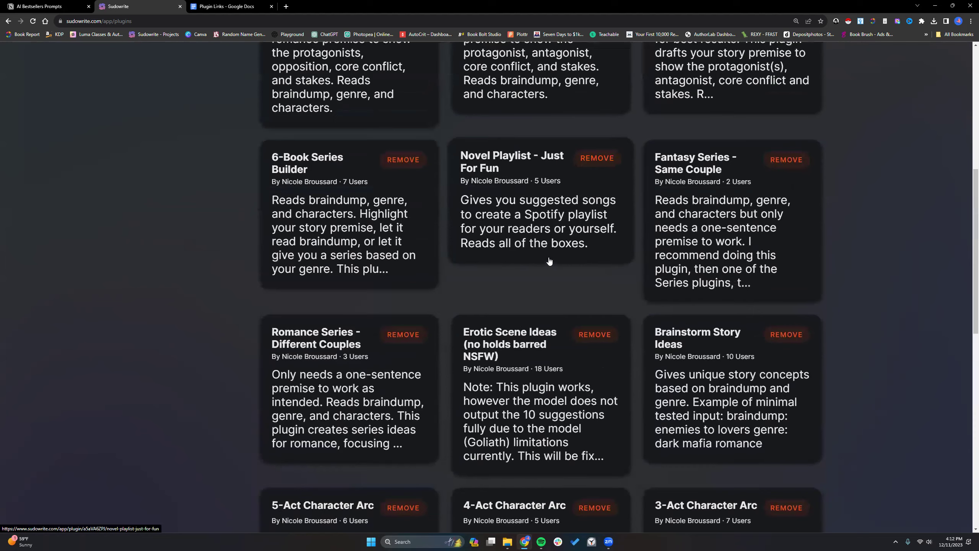
scroll(549, 260, "up", 4)
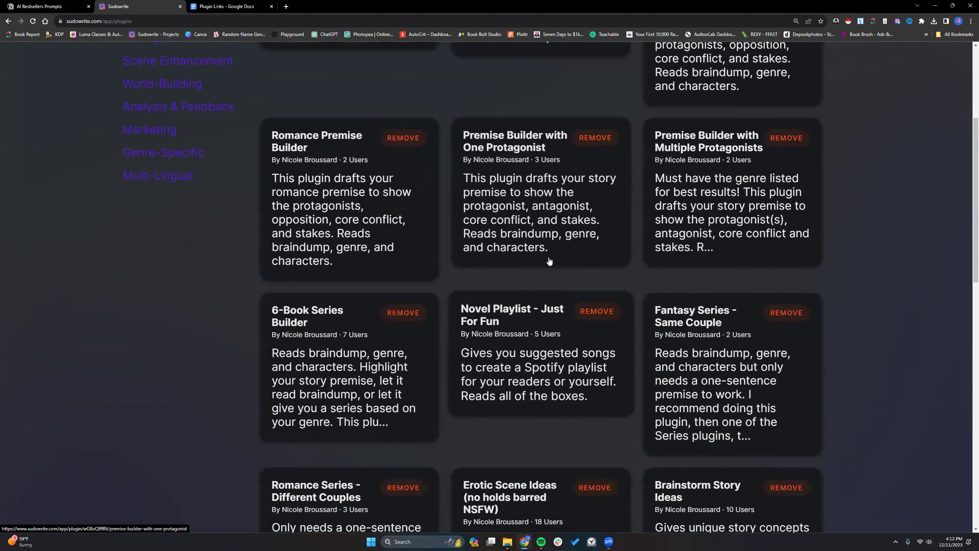
scroll(549, 261, "up", 4)
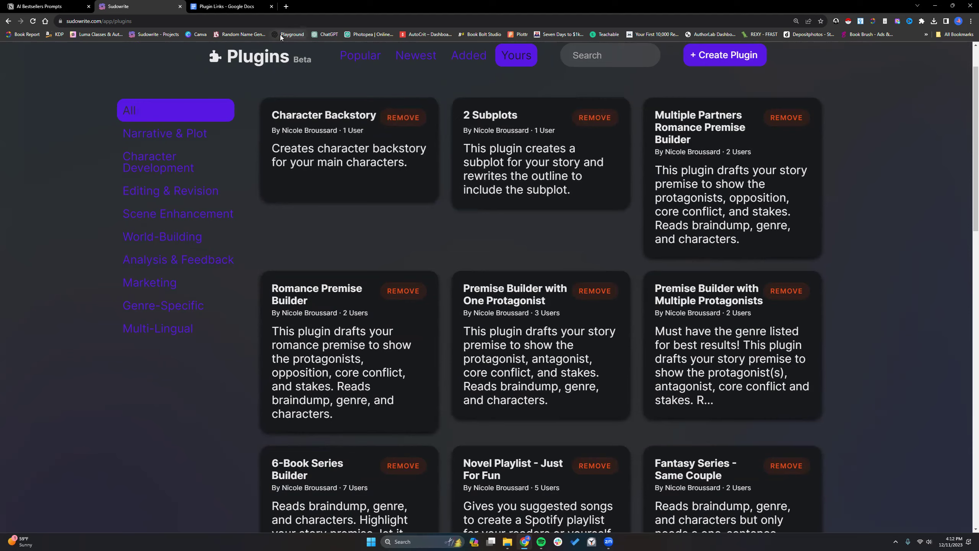
scroll(516, 167, "up", 1)
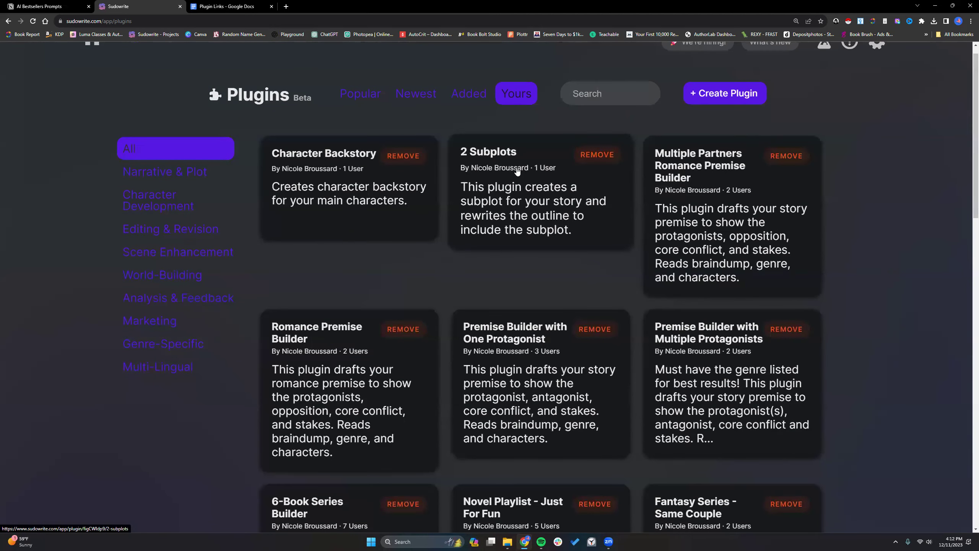
scroll(837, 143, "up", 1)
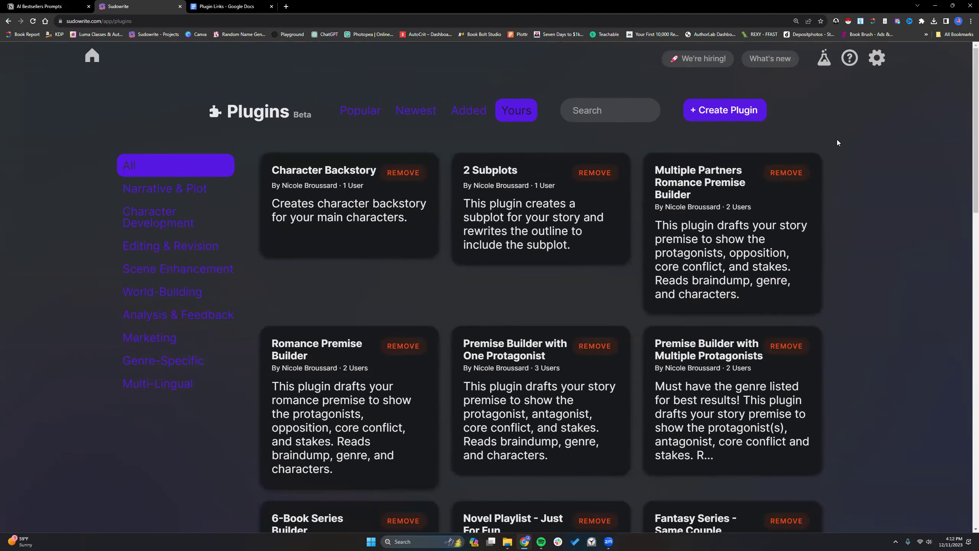